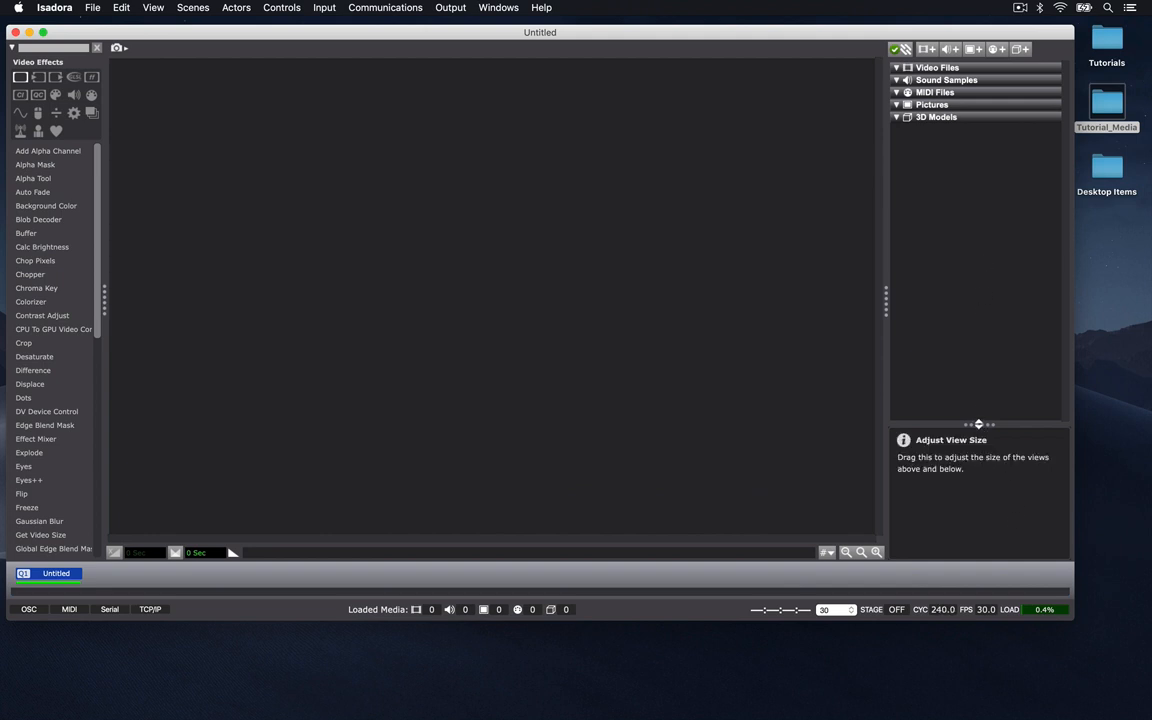
- Enlarge the info view below the media bins to read its help text, look over the Help options, and shrink the view again
{"action": "left_click_drag", "start_coordinate": [978, 424], "coordinate": [977, 261]}
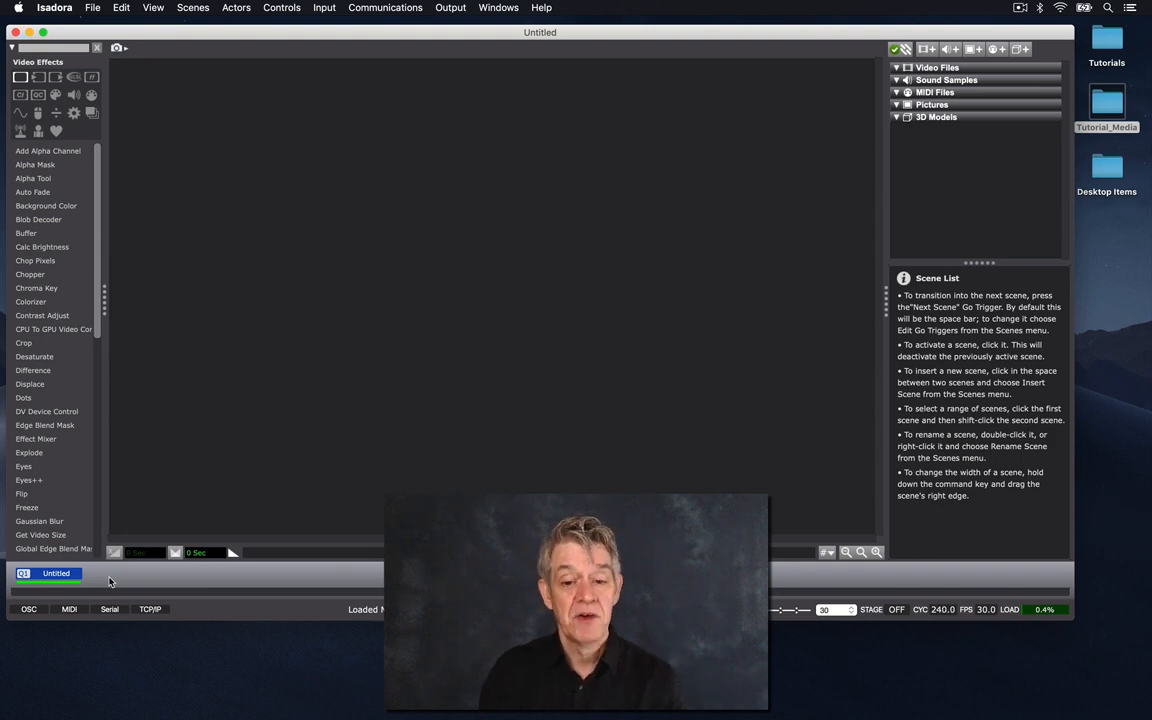
{"action": "left_click", "coordinate": [531, 8]}
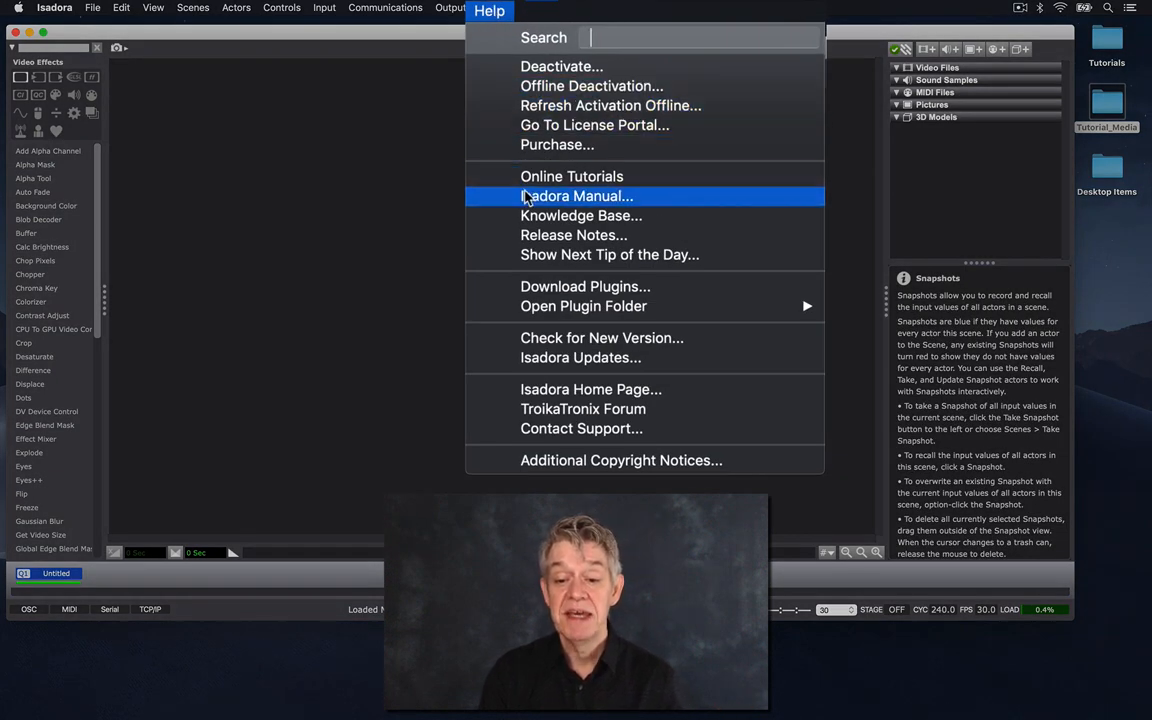
{"action": "left_click", "coordinate": [437, 151]}
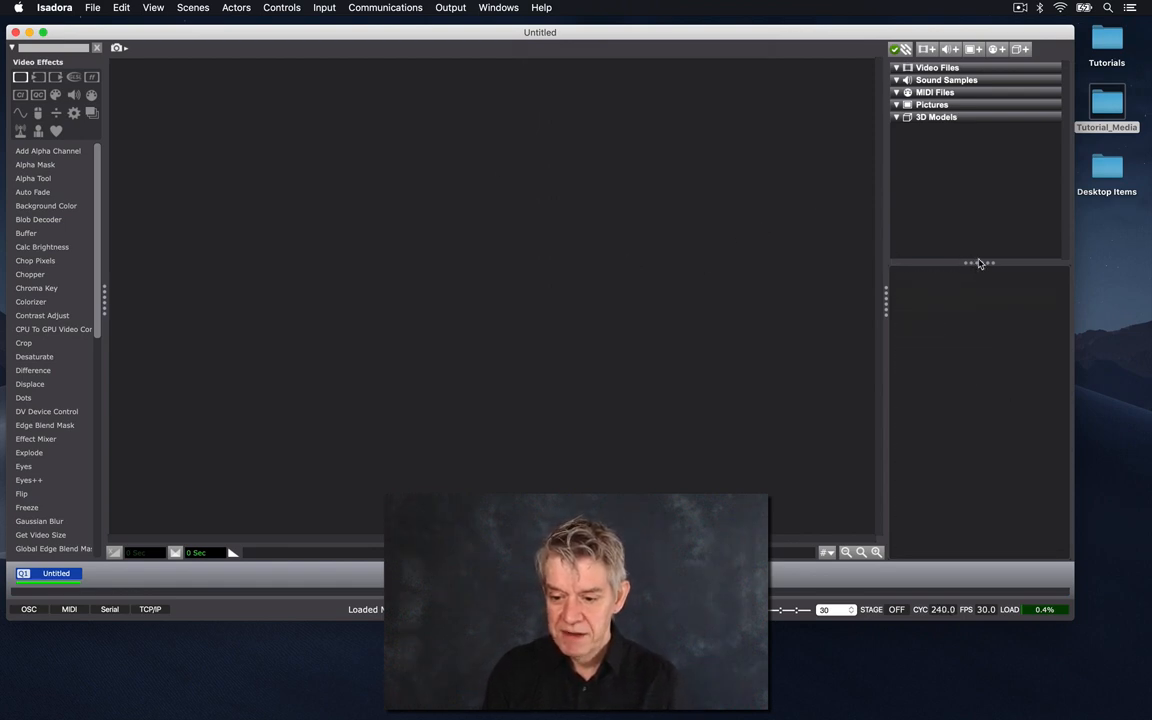
{"action": "left_click_drag", "start_coordinate": [980, 263], "coordinate": [978, 443]}
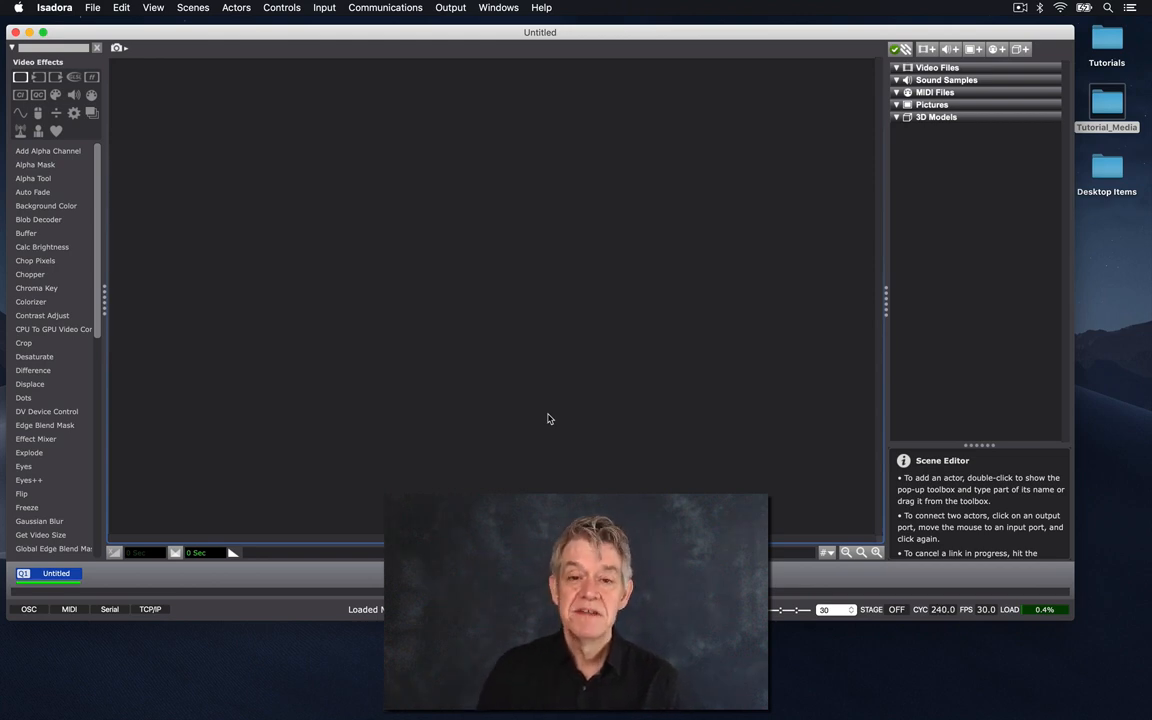
- Show the stages and move the Stage 1 preview to the lower-right corner of the desktop, clear of the scene editor
{"action": "left_click", "coordinate": [459, 8]}
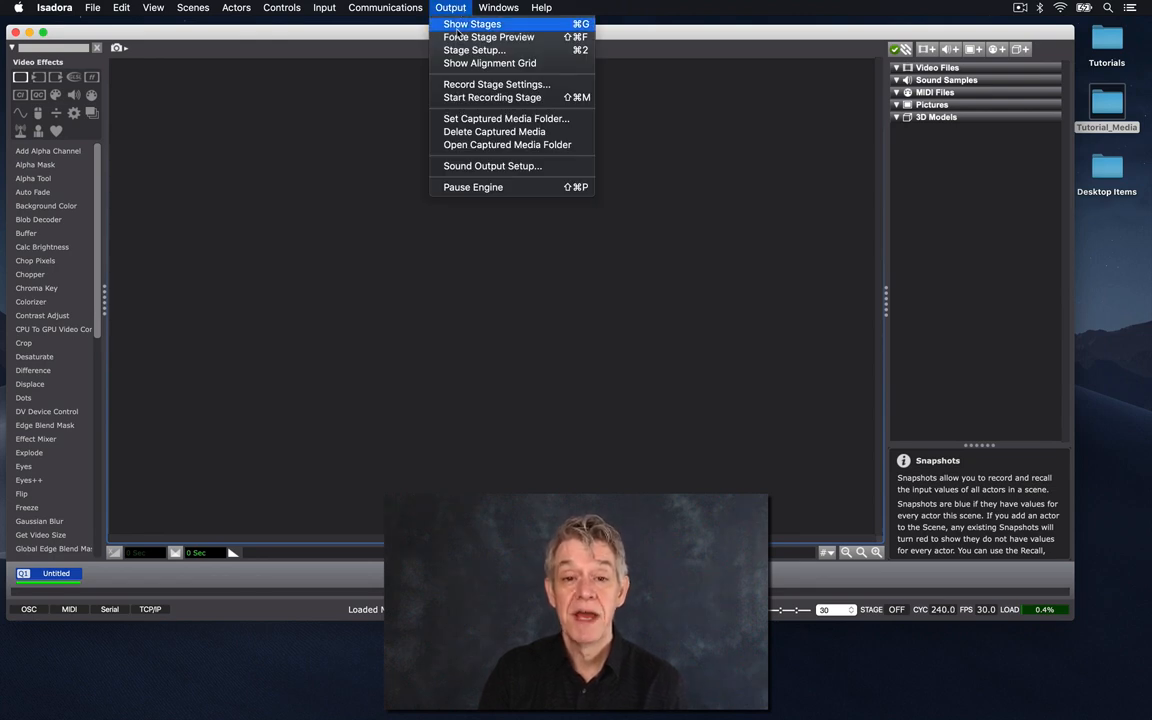
{"action": "left_click", "coordinate": [457, 27]}
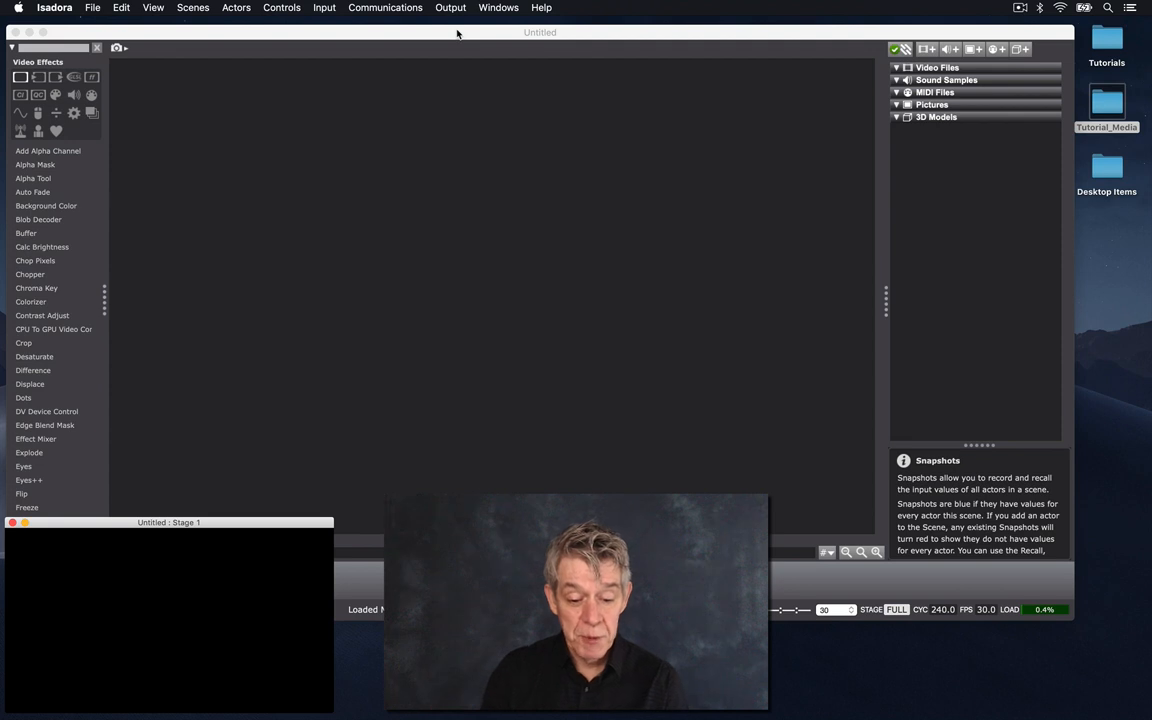
{"action": "left_click_drag", "start_coordinate": [175, 525], "coordinate": [979, 531]}
{"action": "left_click", "coordinate": [722, 407]}
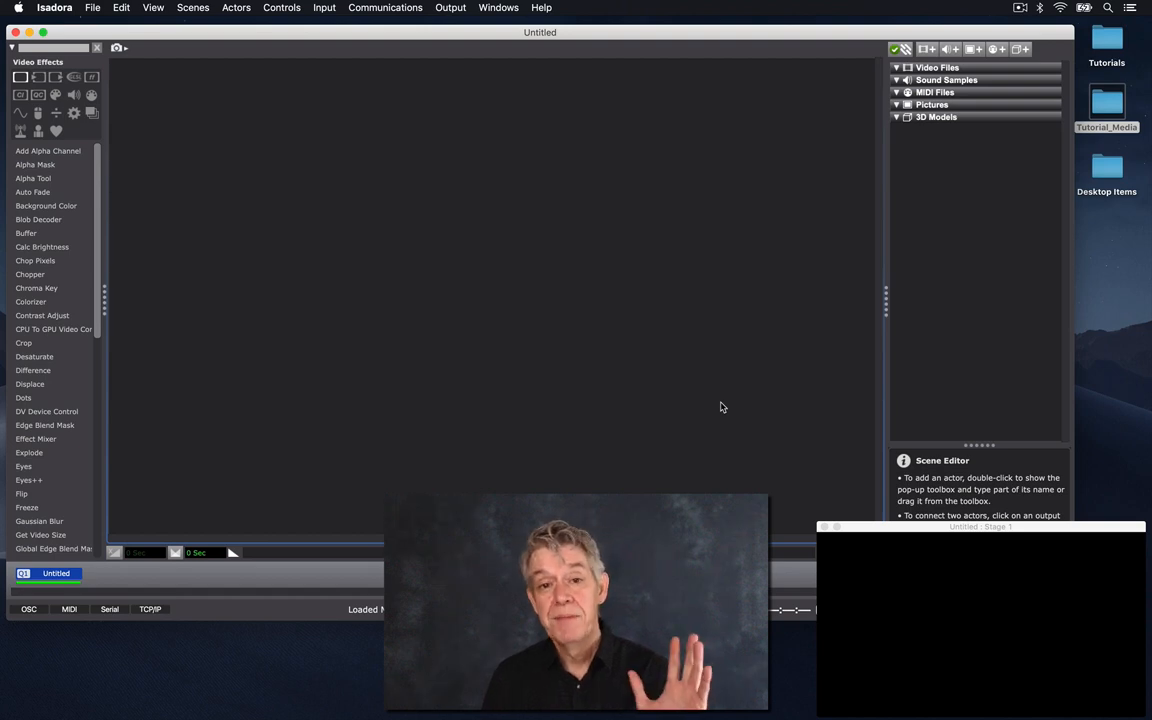
- Import all files from the Tutorial_Media folder into the document through the media import dialog
{"action": "left_click", "coordinate": [92, 7]}
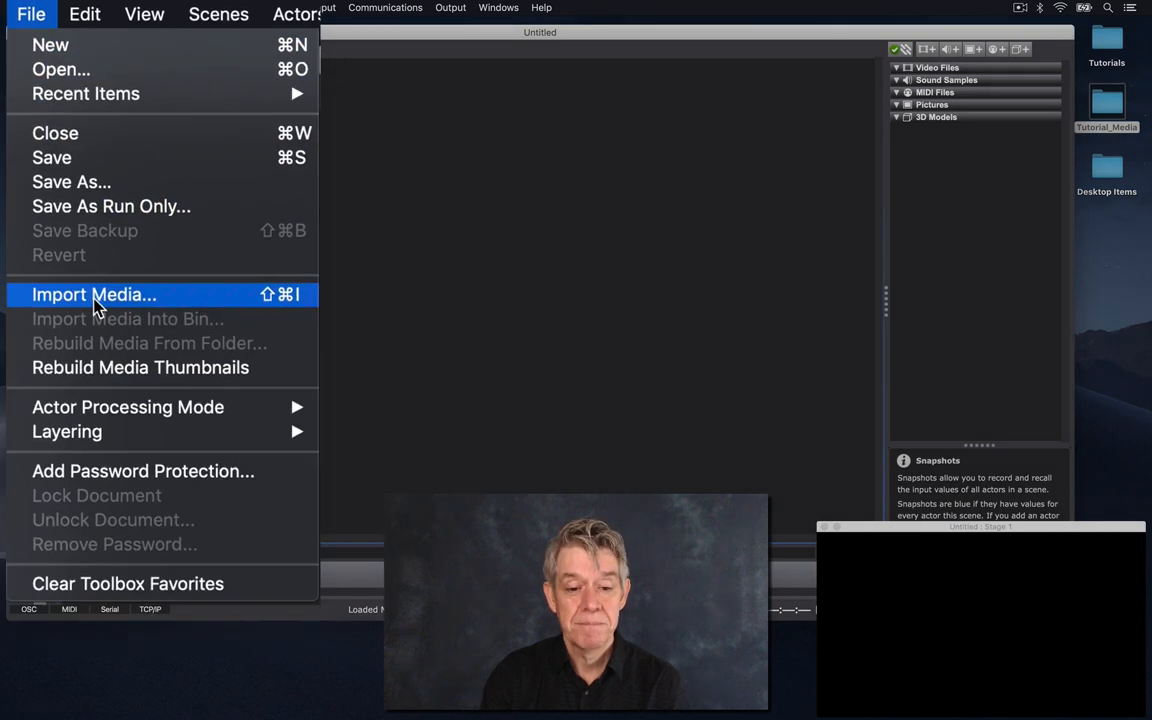
{"action": "left_click", "coordinate": [30, 312]}
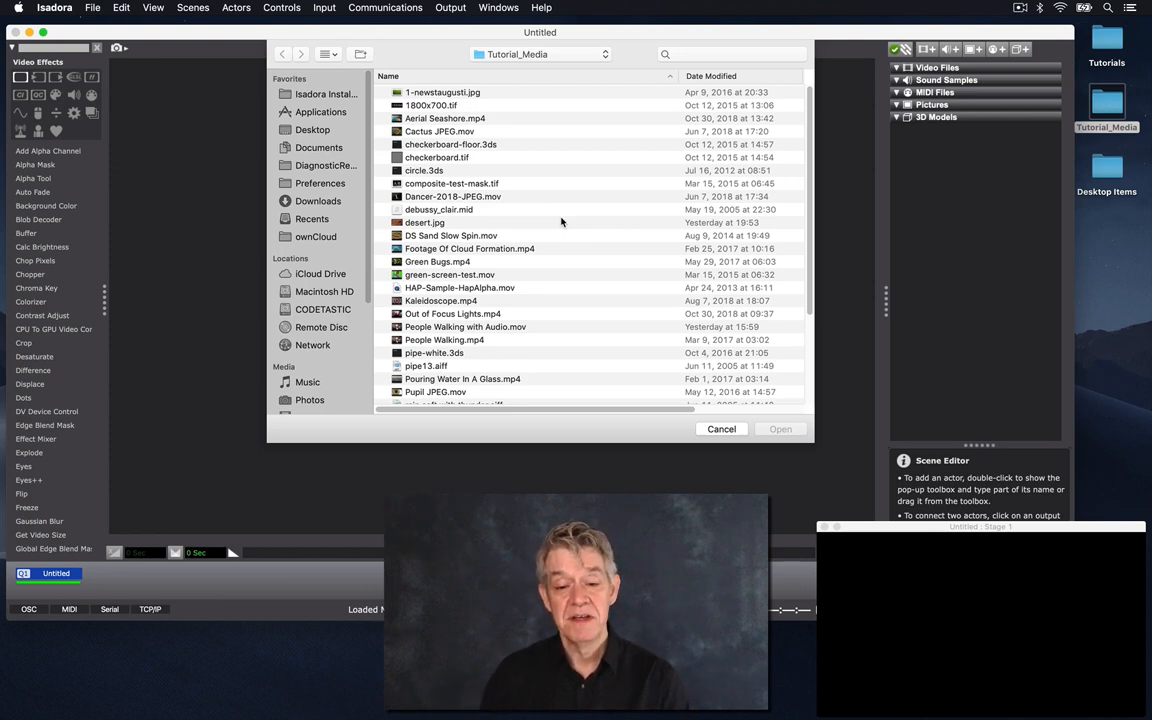
{"action": "left_click", "coordinate": [561, 222]}
{"action": "left_click", "coordinate": [508, 93]}
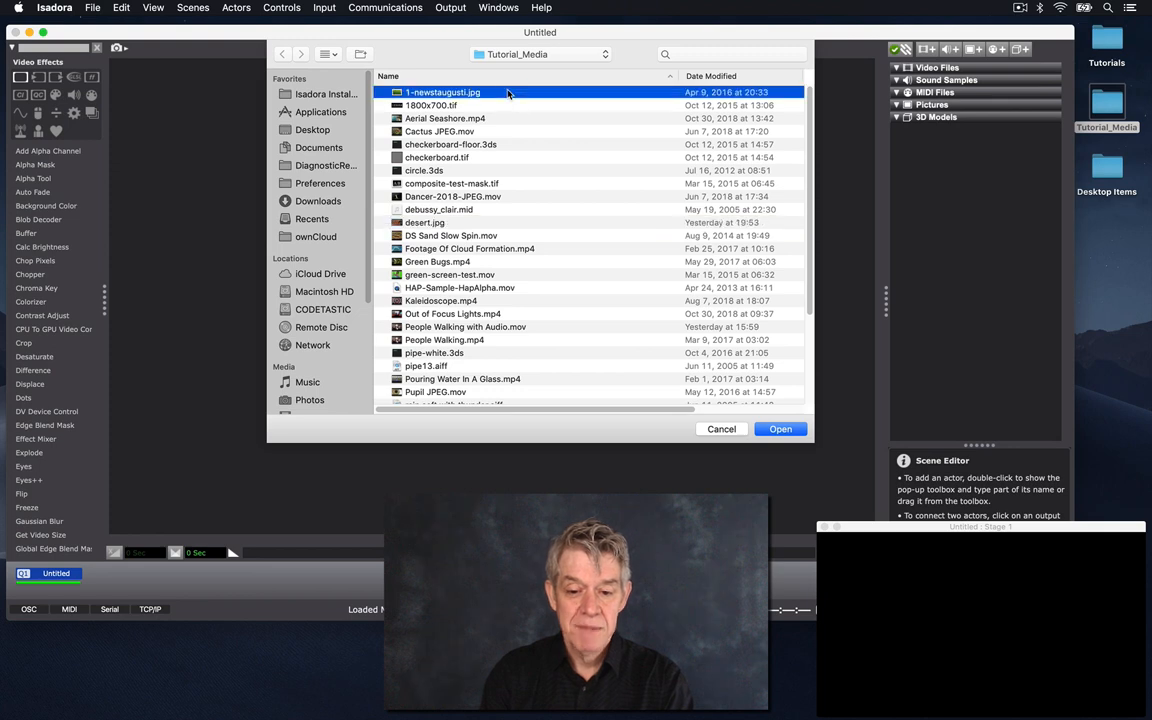
{"action": "scroll", "coordinate": [539, 275], "scroll_direction": "down", "scroll_amount": 5}
{"action": "key", "text": "super+a"}
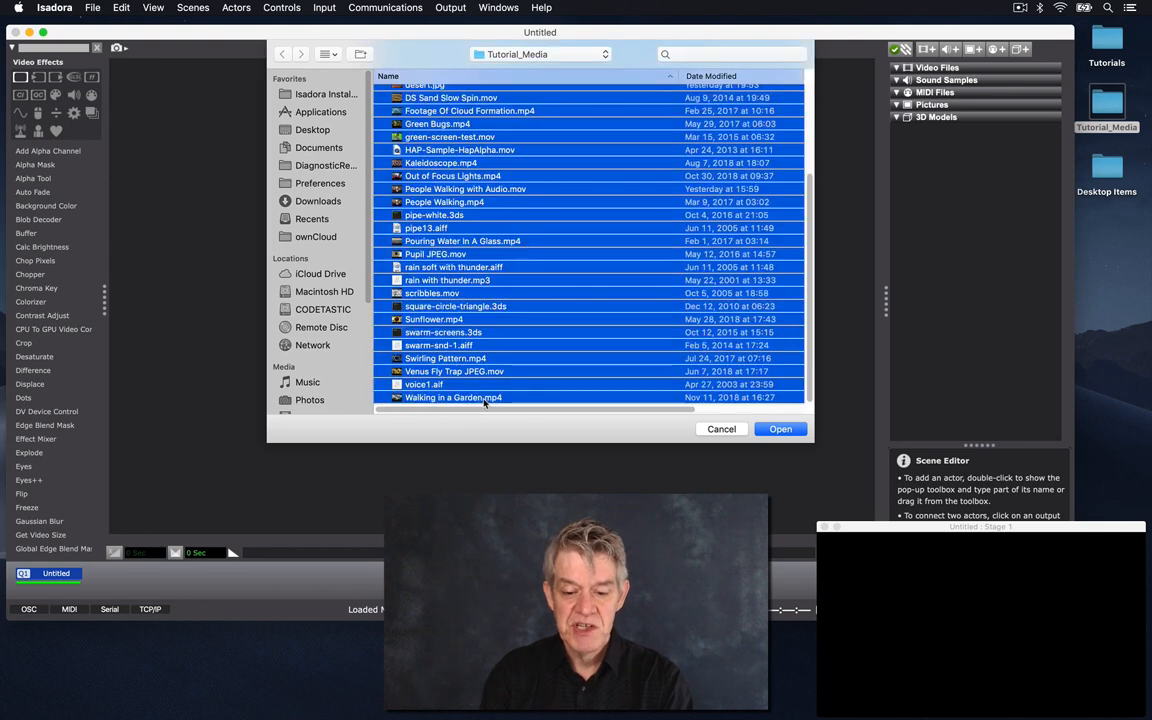
{"action": "left_click", "coordinate": [781, 429]}
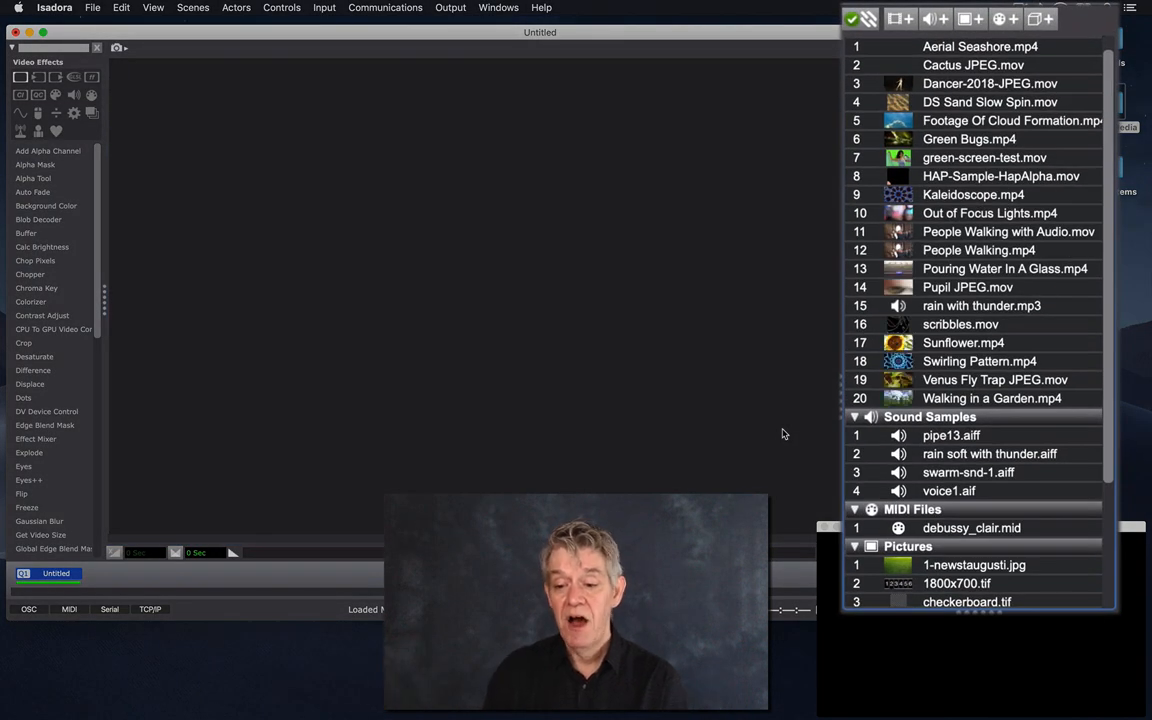
- Look through the imported files in the media bins and undo the media import
{"action": "scroll", "coordinate": [977, 306], "scroll_direction": "up", "scroll_amount": 1}
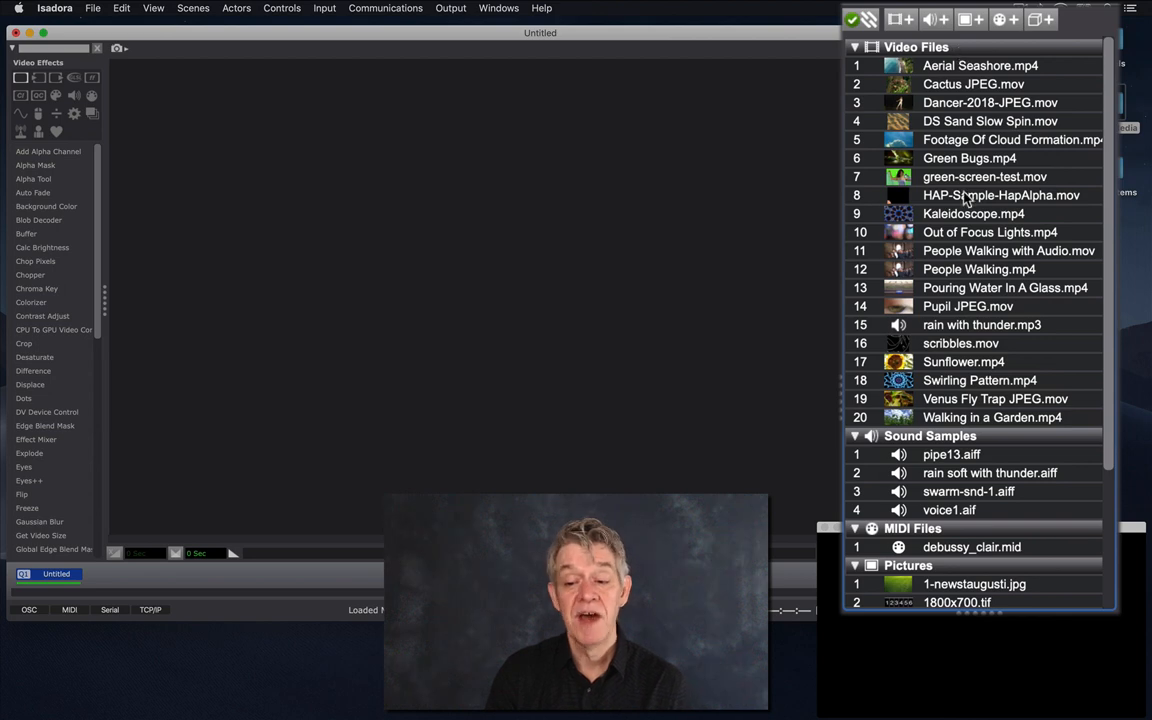
{"action": "scroll", "coordinate": [965, 203], "scroll_direction": "down", "scroll_amount": 5}
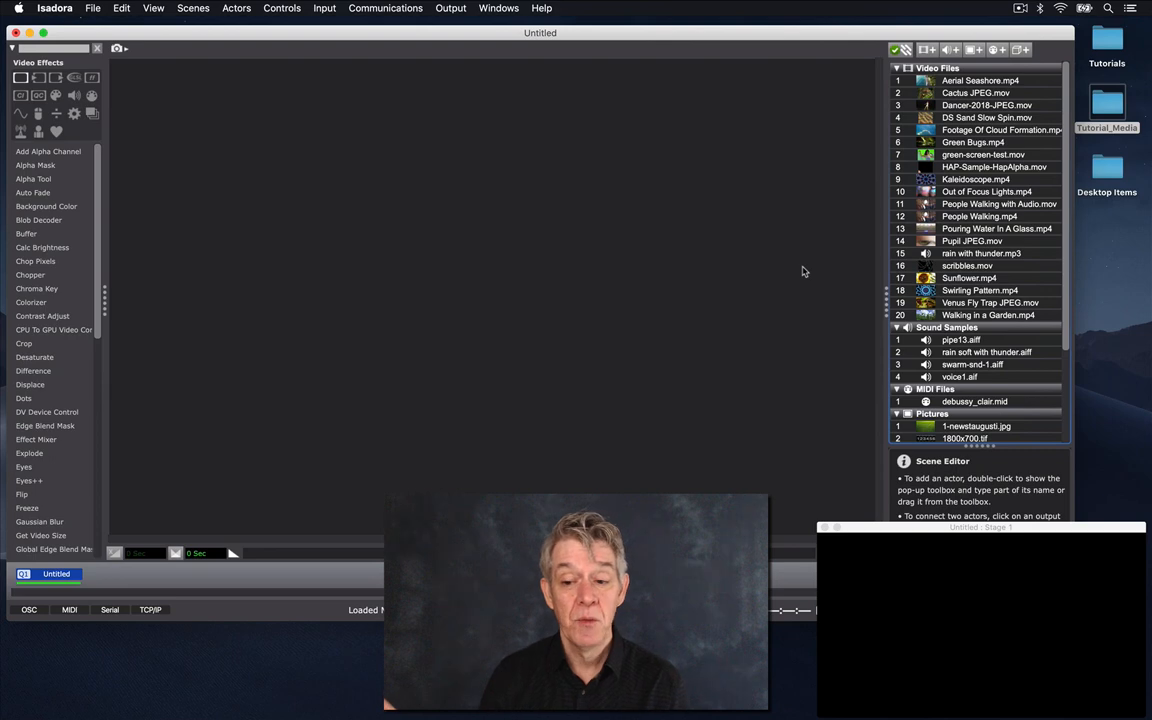
{"action": "left_click", "coordinate": [121, 7]}
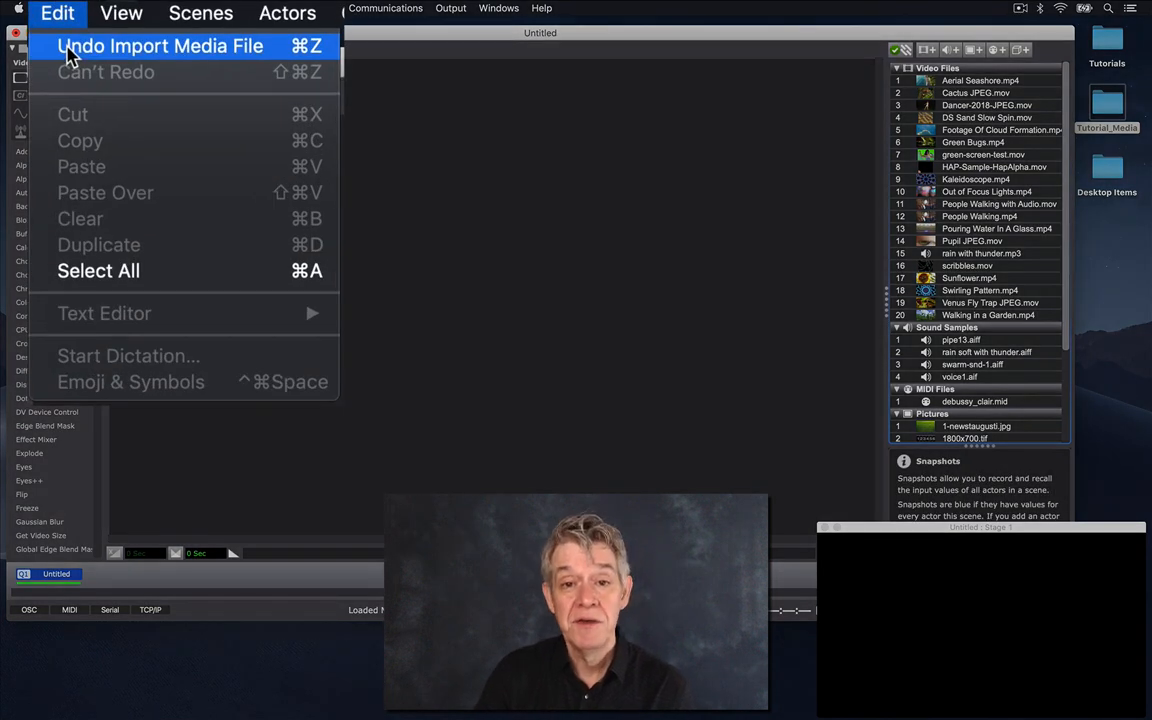
{"action": "left_click", "coordinate": [125, 22]}
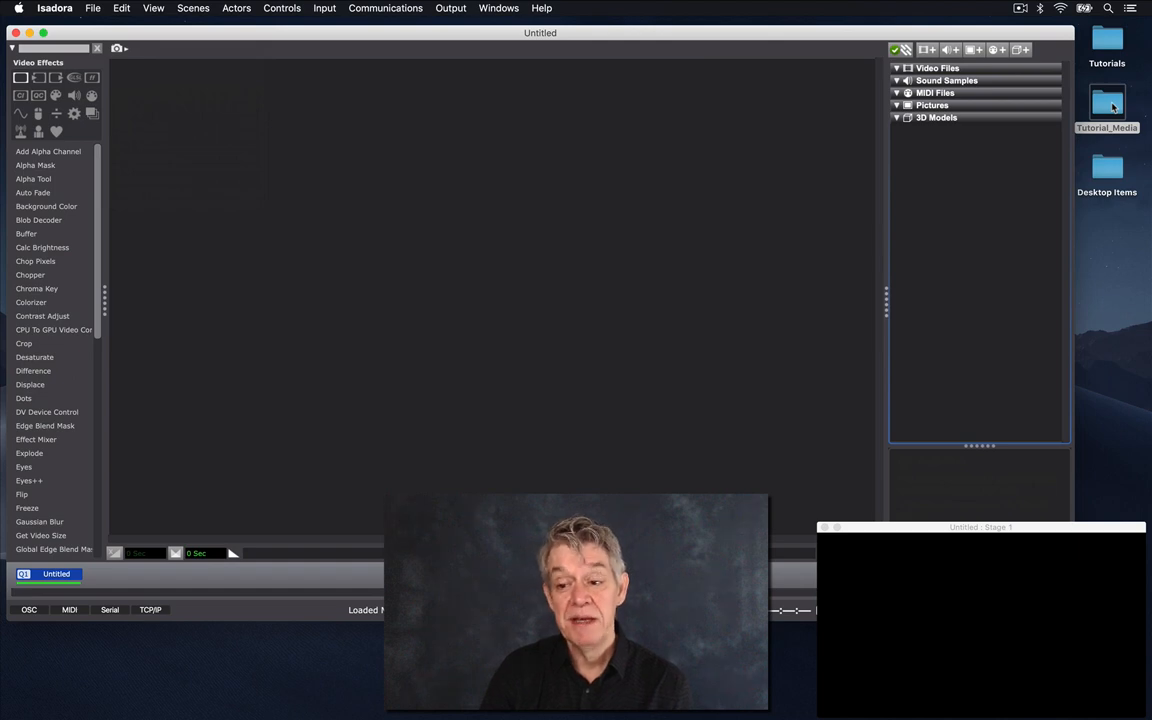
- Open the Tutorial_Media folder in Finder and drop all of its files into Isadora's media view
{"action": "double_click", "coordinate": [1110, 104]}
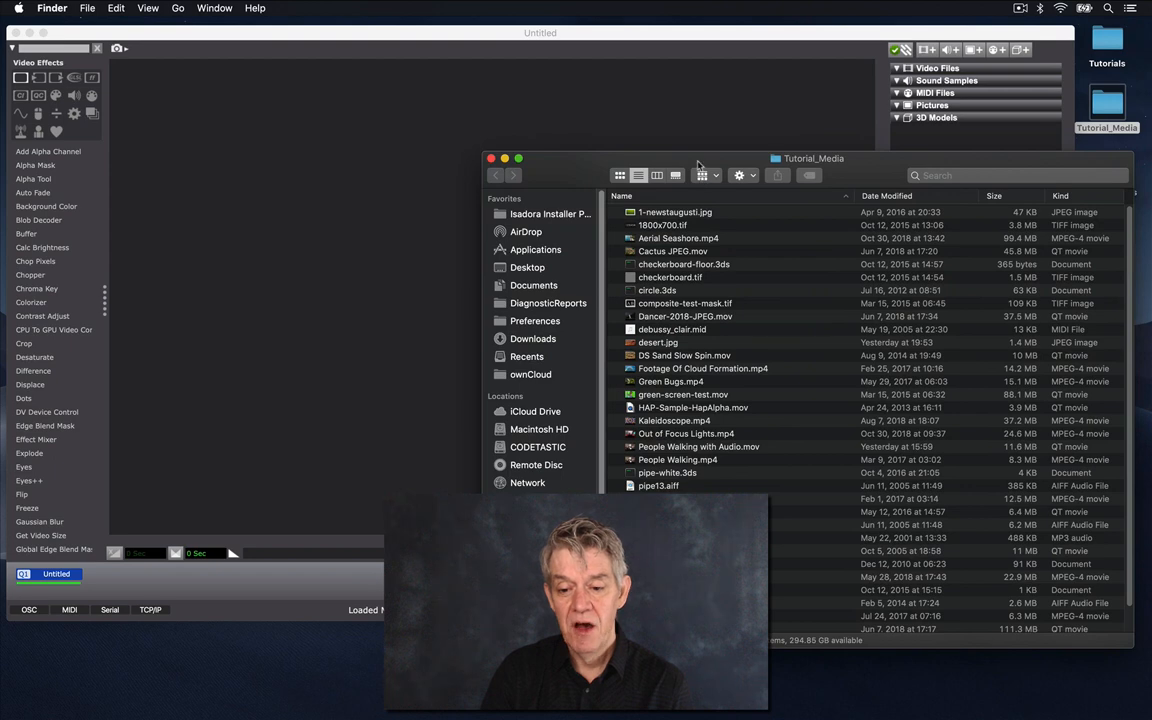
{"action": "left_click_drag", "start_coordinate": [698, 165], "coordinate": [458, 151]}
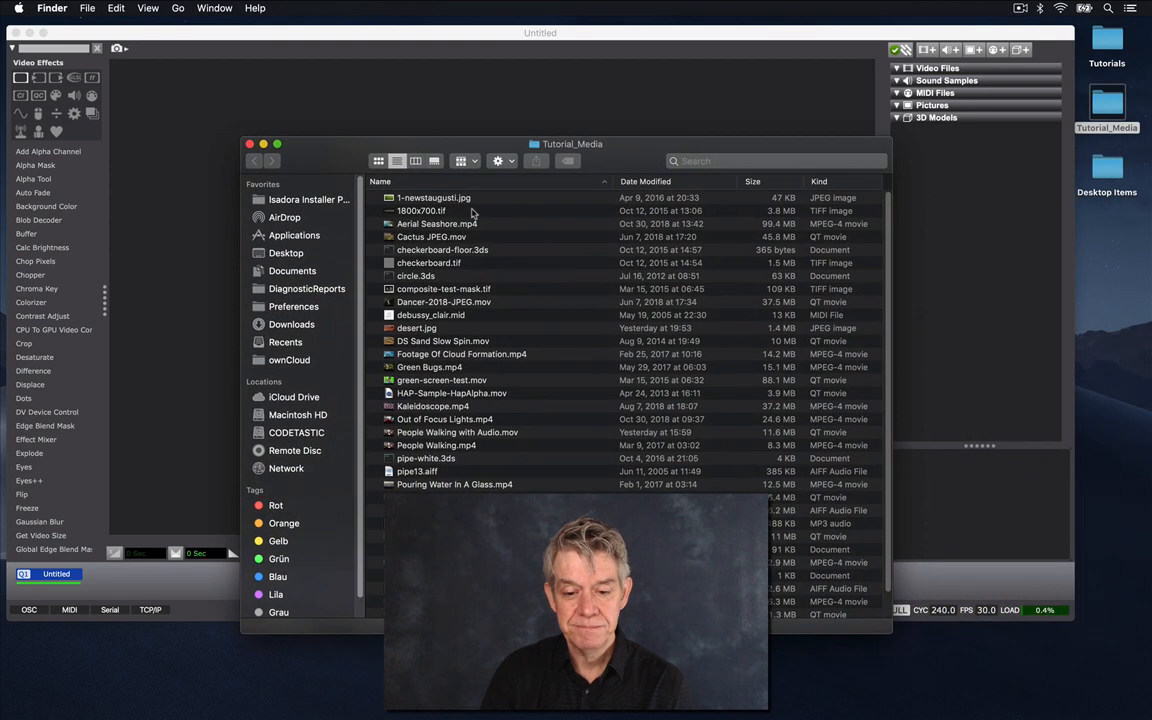
{"action": "key", "text": "super+a"}
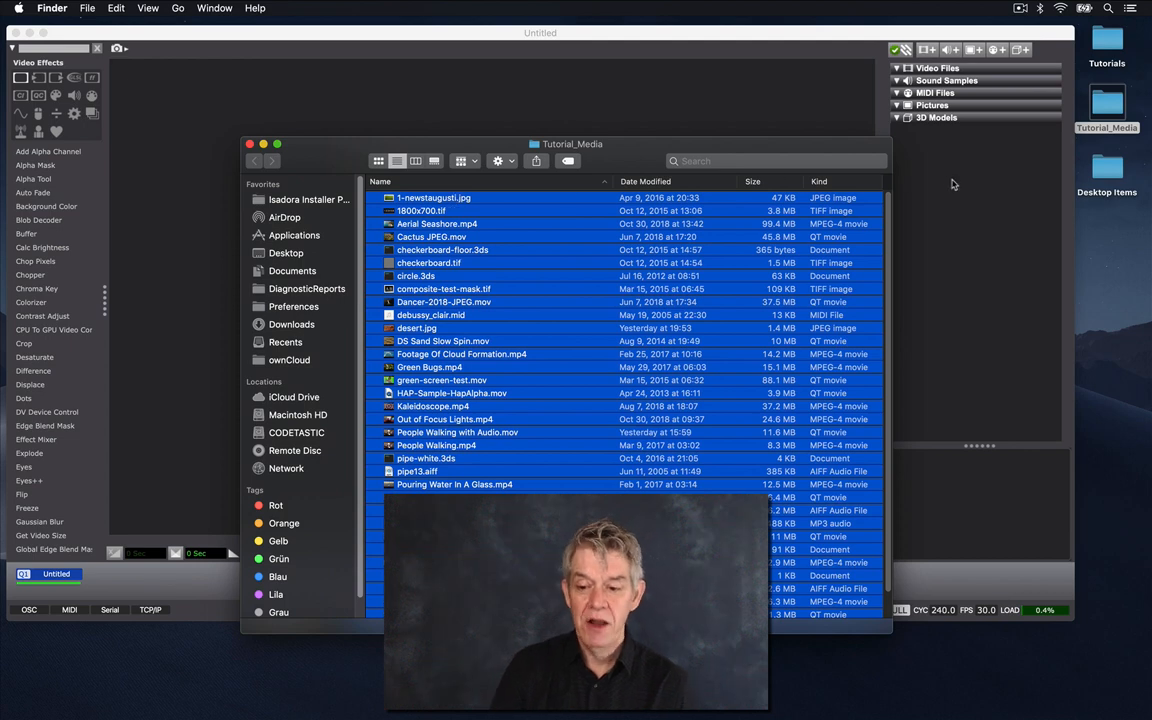
{"action": "left_click_drag", "start_coordinate": [849, 197], "coordinate": [985, 186]}
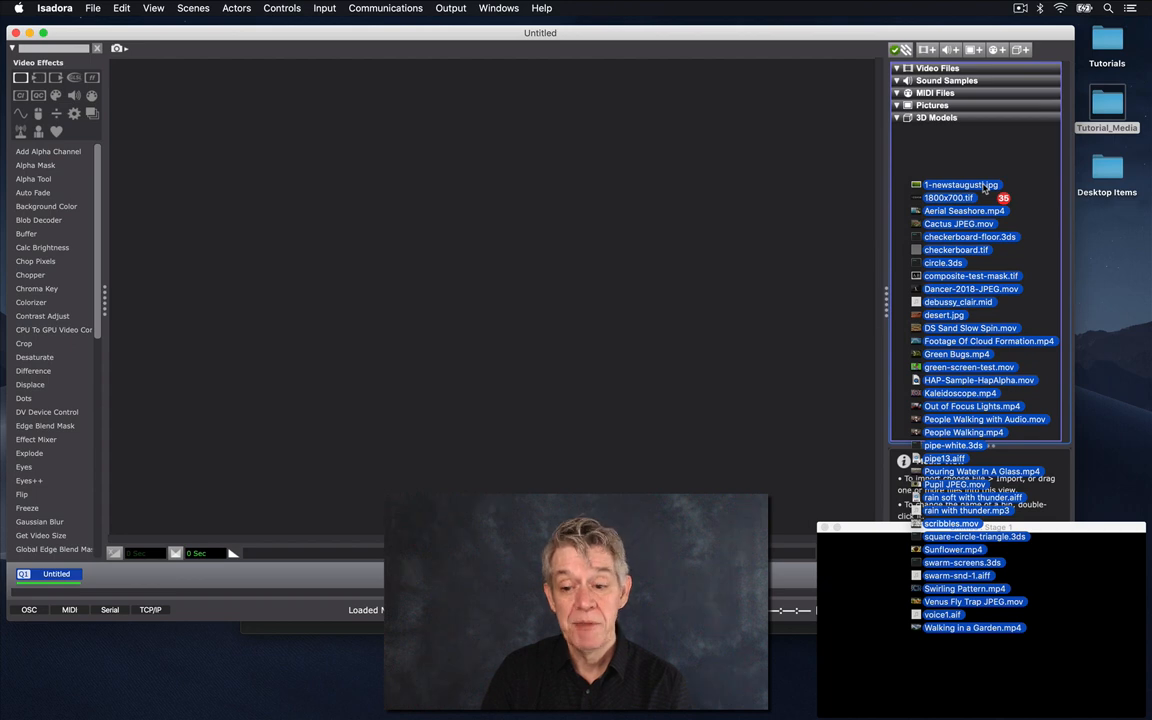
{"action": "left_click_drag", "start_coordinate": [985, 186], "coordinate": [985, 186]}
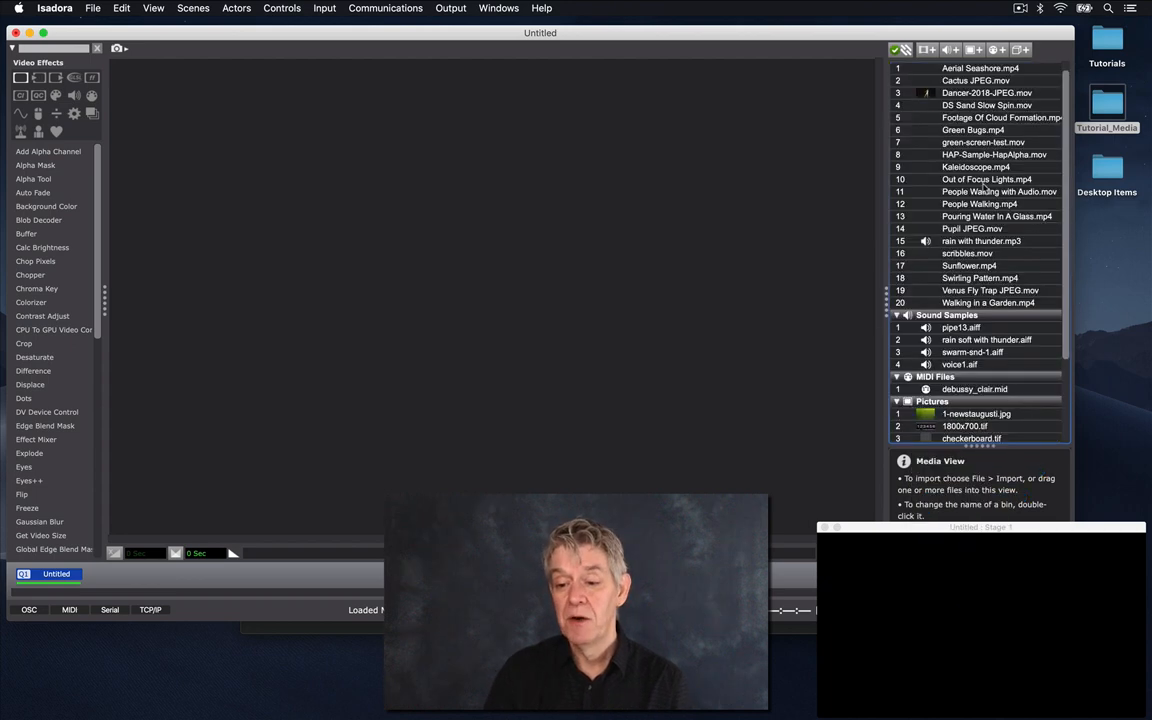
- Review the dropped files across the video, sound, MIDI, picture and 3D model bins, and undo their import
{"action": "scroll", "coordinate": [1028, 173], "scroll_direction": "up", "scroll_amount": 1}
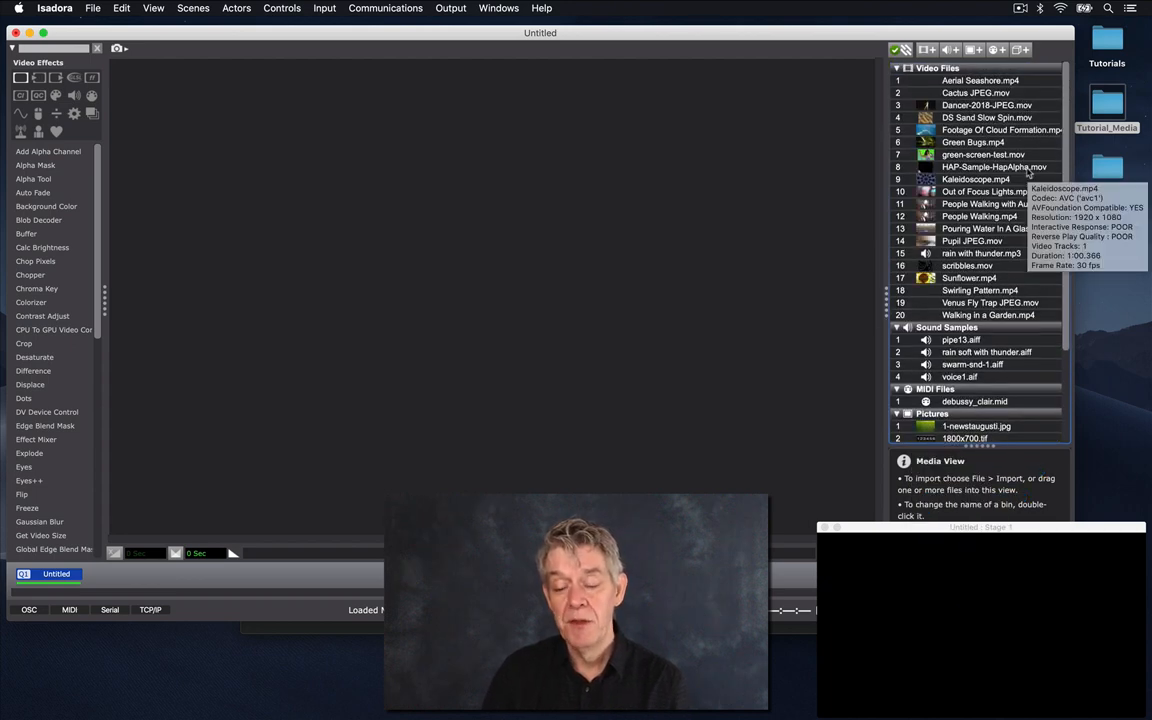
{"action": "scroll", "coordinate": [1028, 173], "scroll_direction": "down", "scroll_amount": 2}
{"action": "scroll", "coordinate": [1028, 173], "scroll_direction": "down", "scroll_amount": 5}
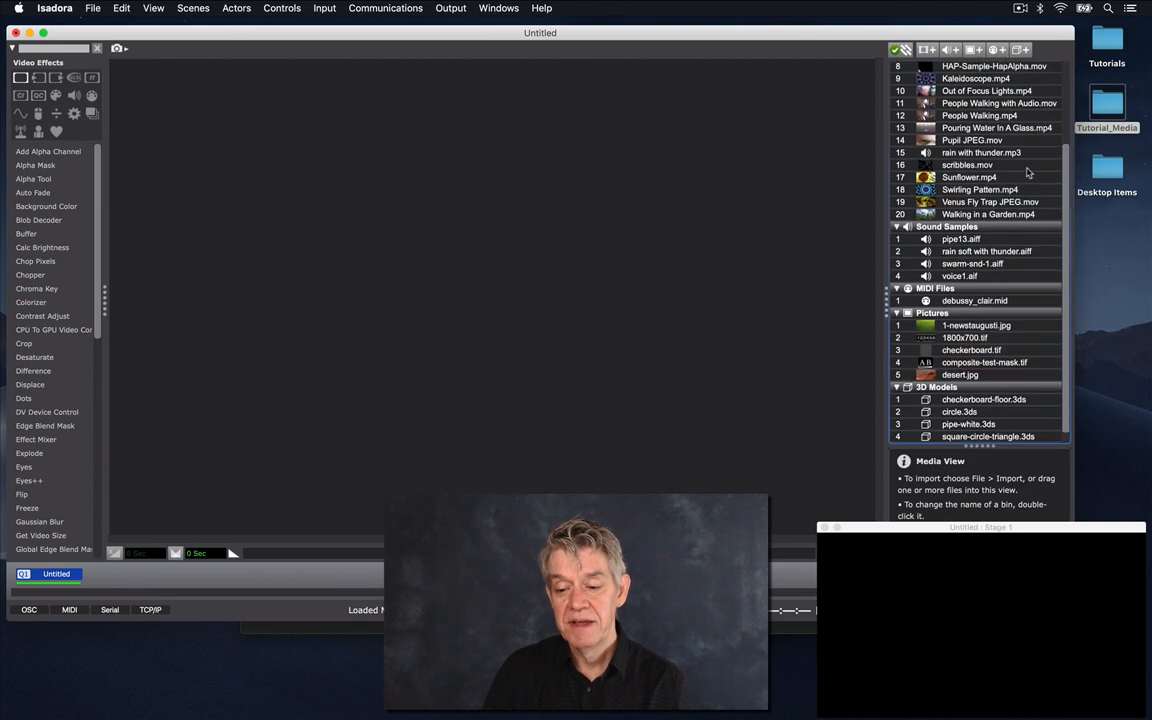
{"action": "scroll", "coordinate": [1028, 173], "scroll_direction": "up", "scroll_amount": 5}
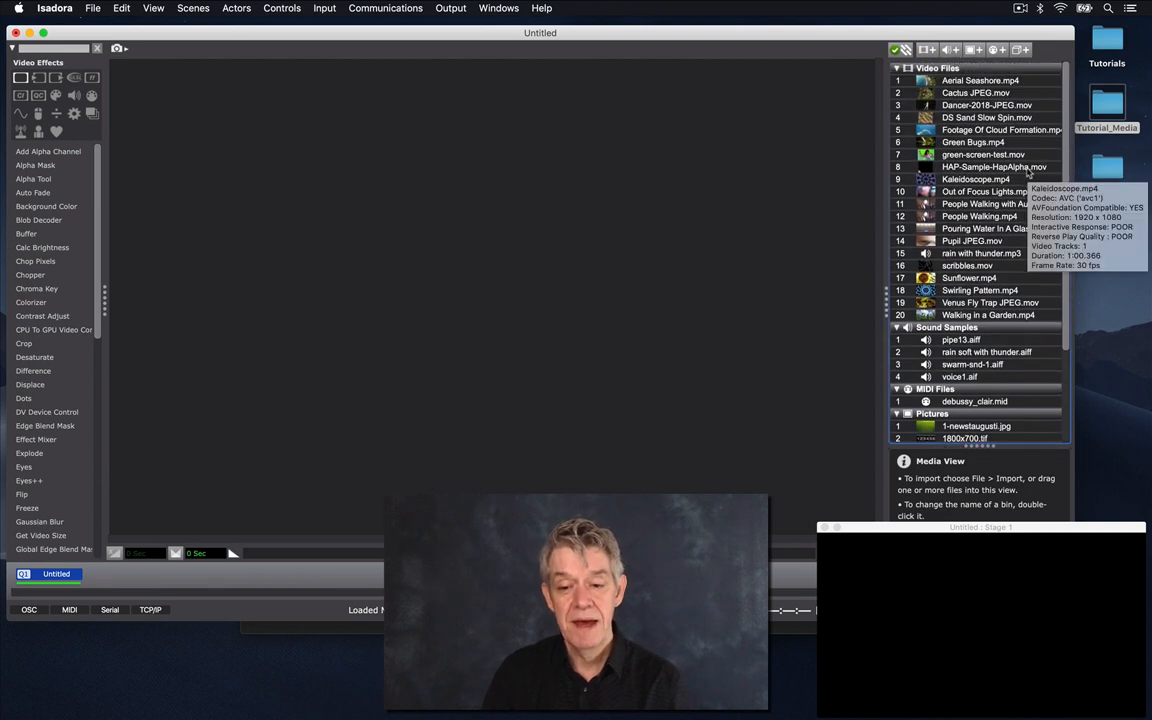
{"action": "left_click", "coordinate": [121, 8]}
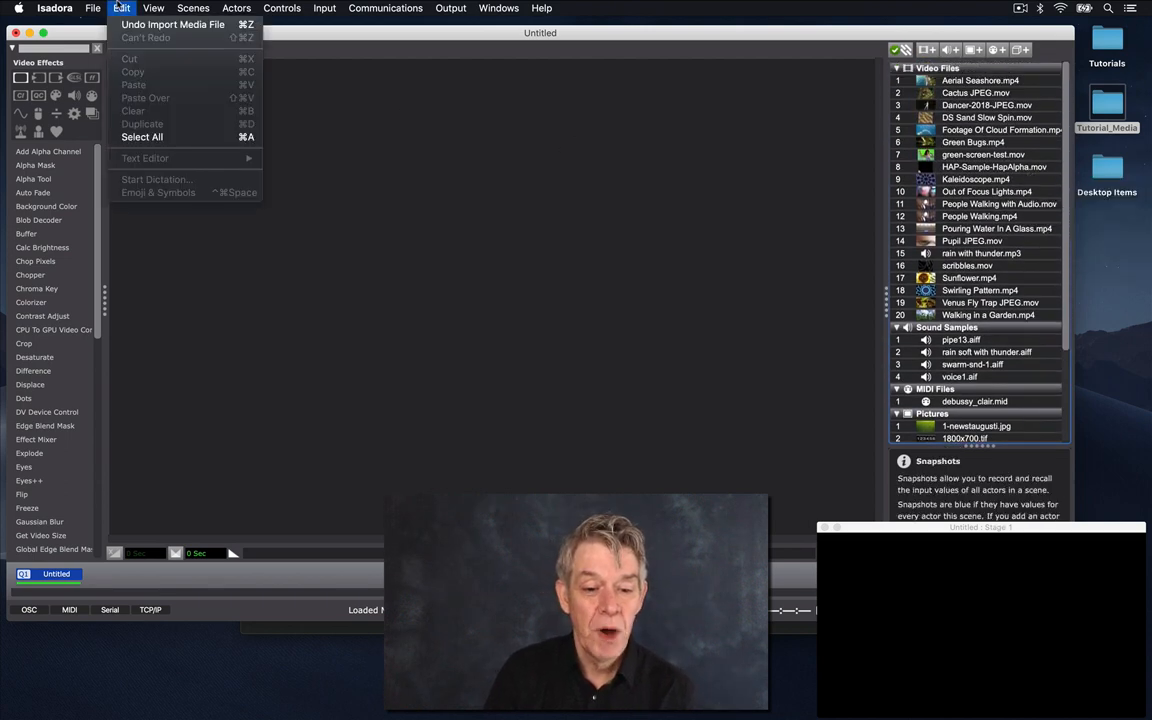
{"action": "left_click", "coordinate": [121, 26]}
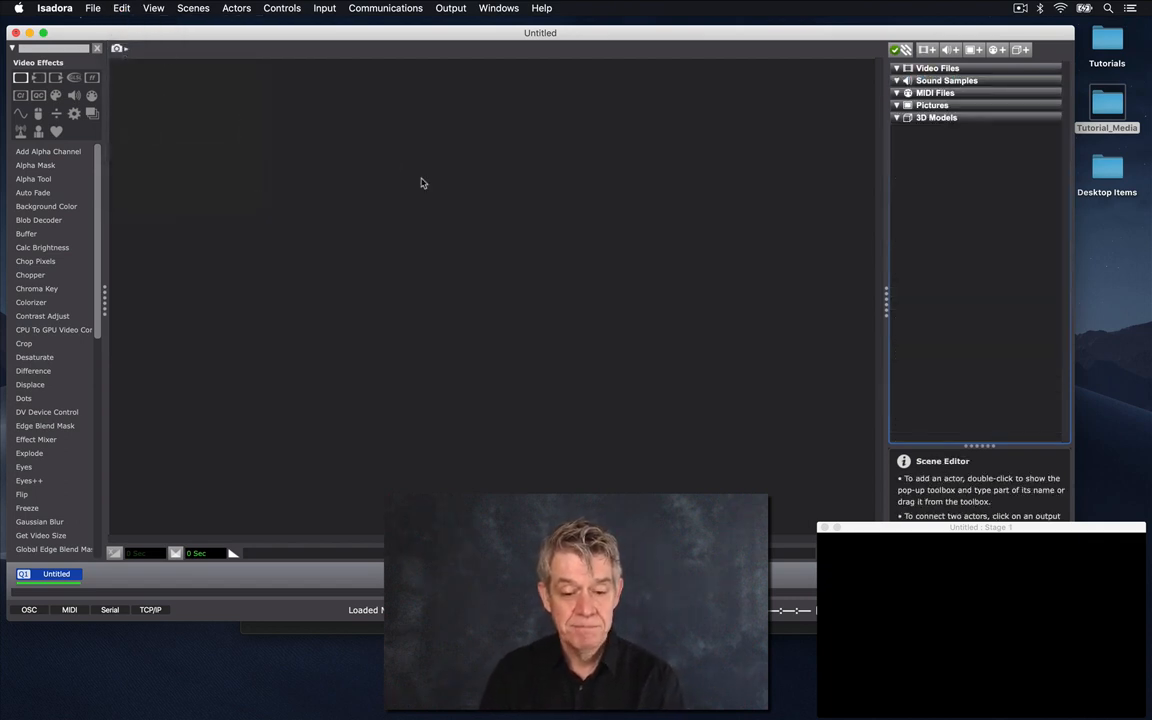
- Reopen the Tutorial_Media folder in Finder, select Dancer-2018-JPEG.mov and move the folder window so the scene editor is uncovered
{"action": "double_click", "coordinate": [1107, 103]}
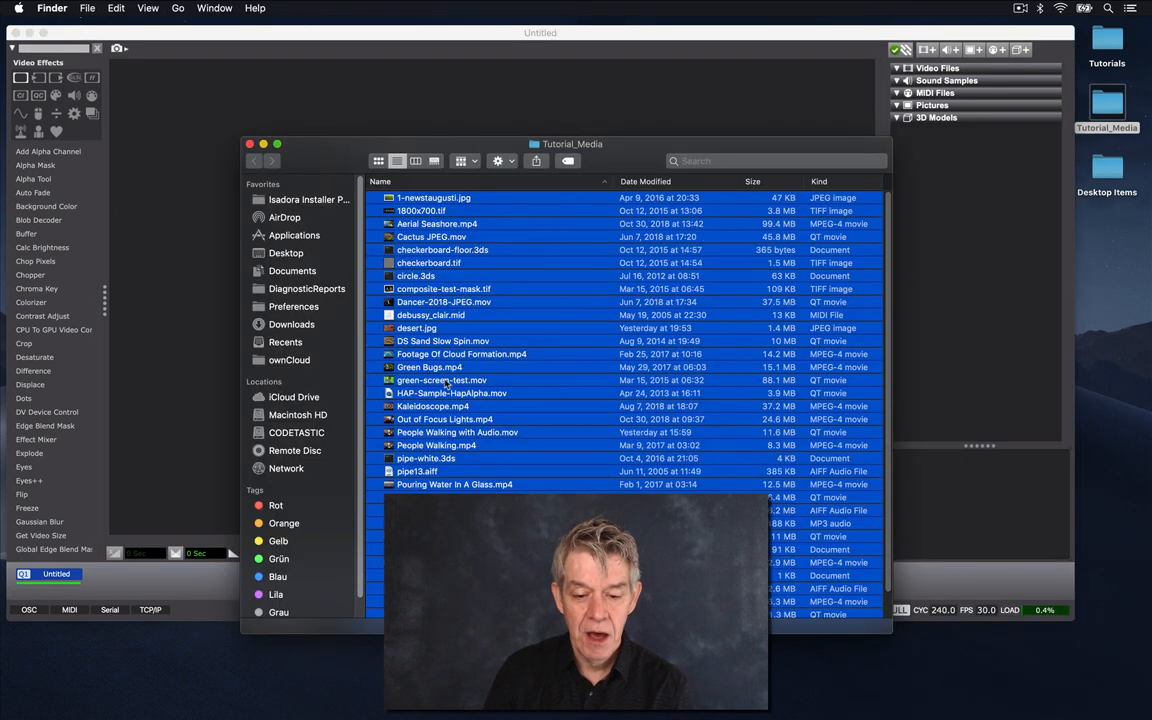
{"action": "left_click", "coordinate": [440, 303]}
{"action": "left_click_drag", "start_coordinate": [418, 148], "coordinate": [668, 208]}
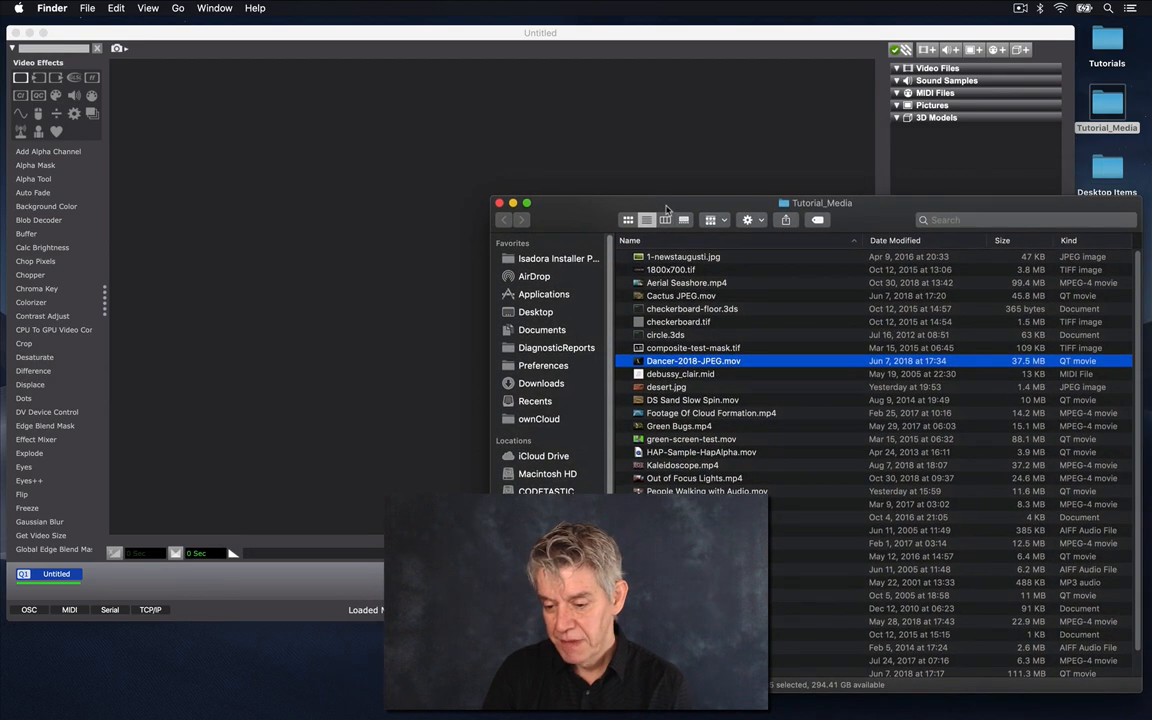
- Drop Dancer-2018-JPEG.mov from the Tutorial_Media folder into the empty scene editor as a Movie Player linked to a Projector
{"action": "left_click", "coordinate": [229, 206]}
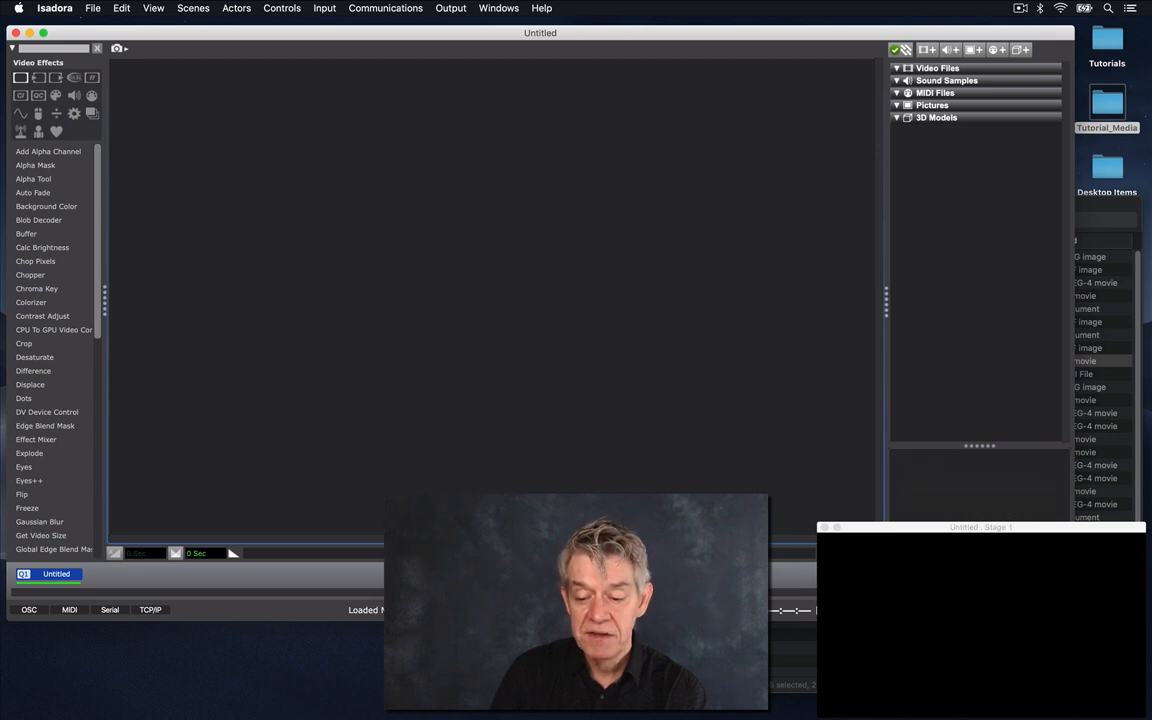
{"action": "left_click", "coordinate": [710, 660]}
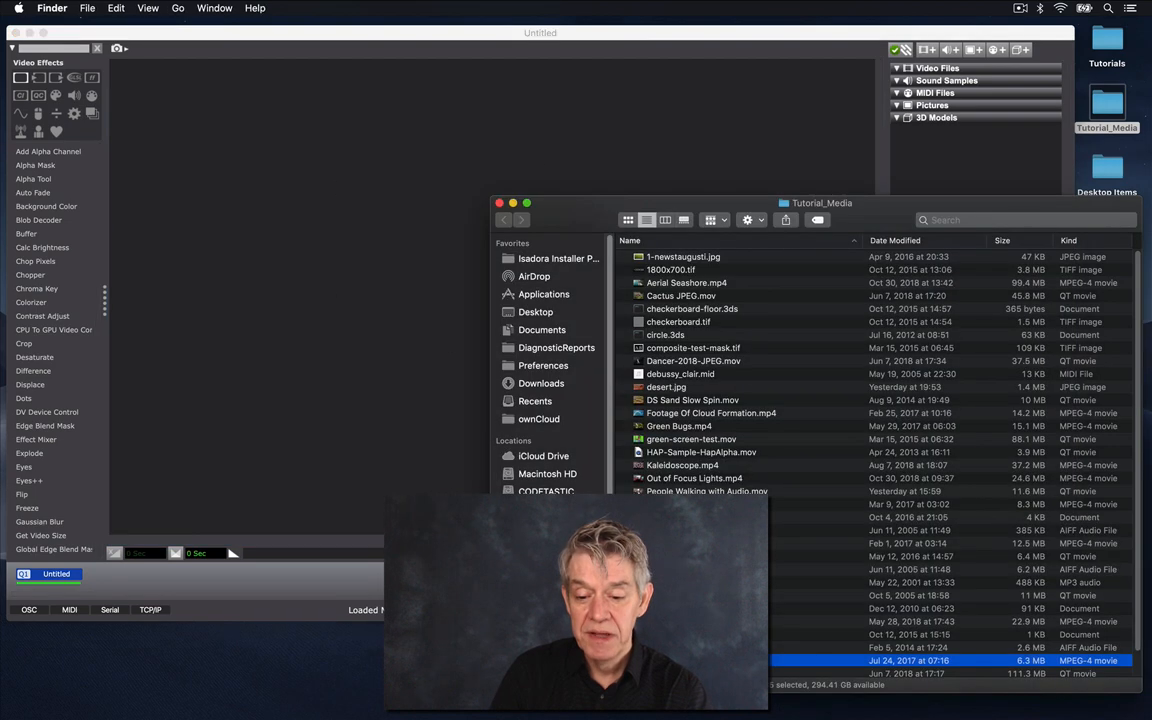
{"action": "left_click", "coordinate": [690, 361]}
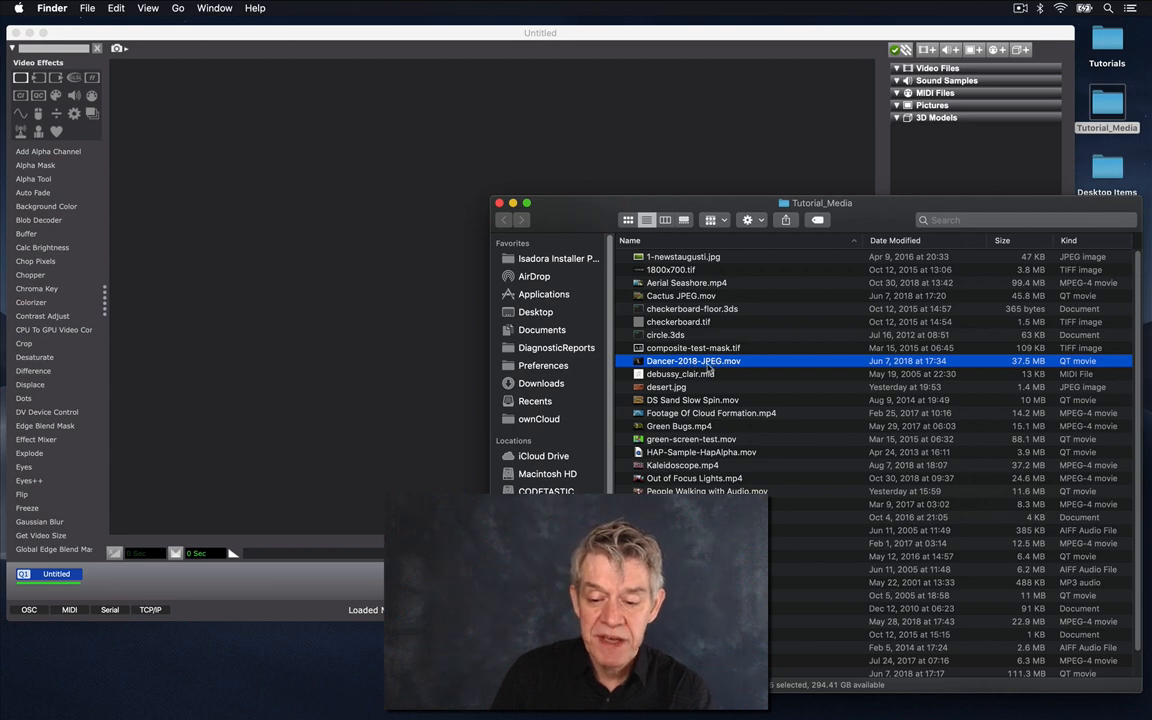
{"action": "left_click_drag", "start_coordinate": [652, 364], "coordinate": [132, 99]}
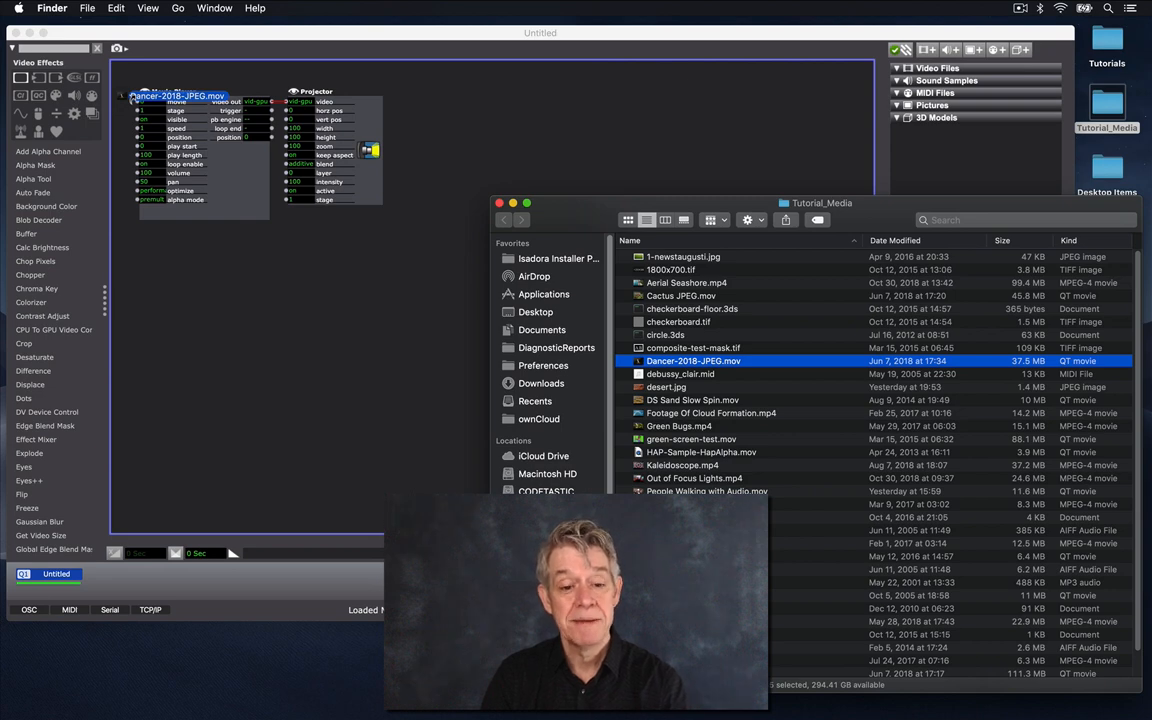
{"action": "left_click_drag", "start_coordinate": [133, 97], "coordinate": [136, 98]}
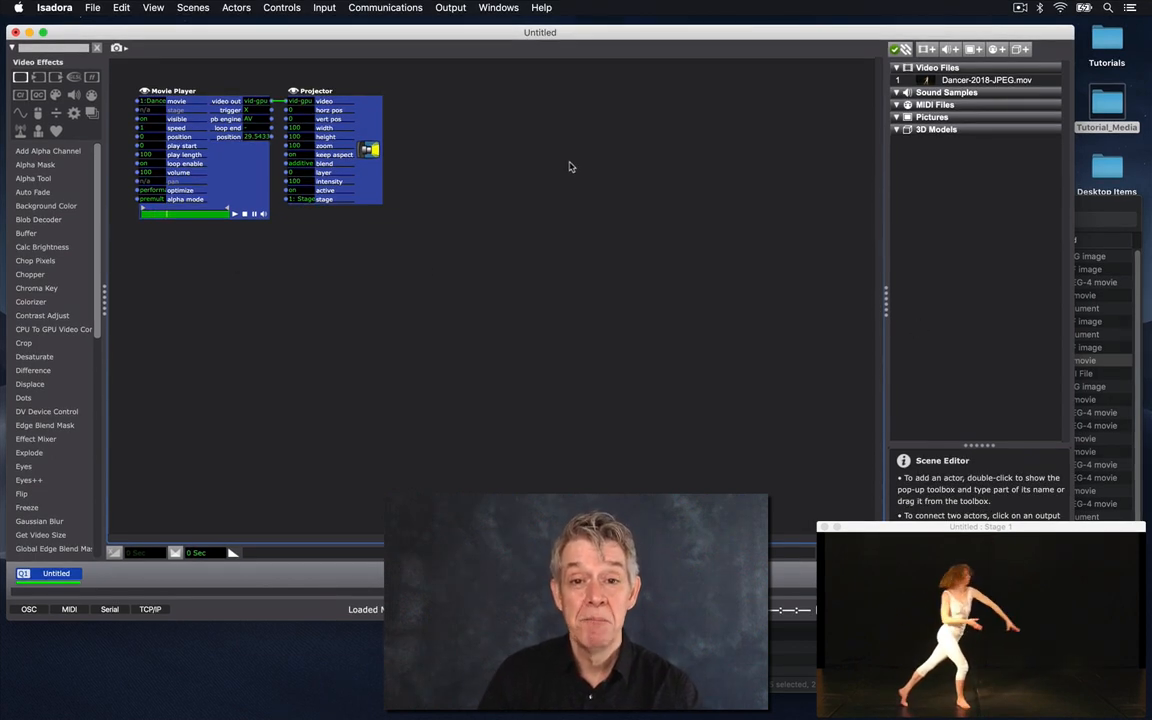
- Move the Projector actor farther right of the Movie Player and select the video link between them
{"action": "left_click", "coordinate": [459, 204]}
{"action": "left_click_drag", "start_coordinate": [351, 167], "coordinate": [478, 171]}
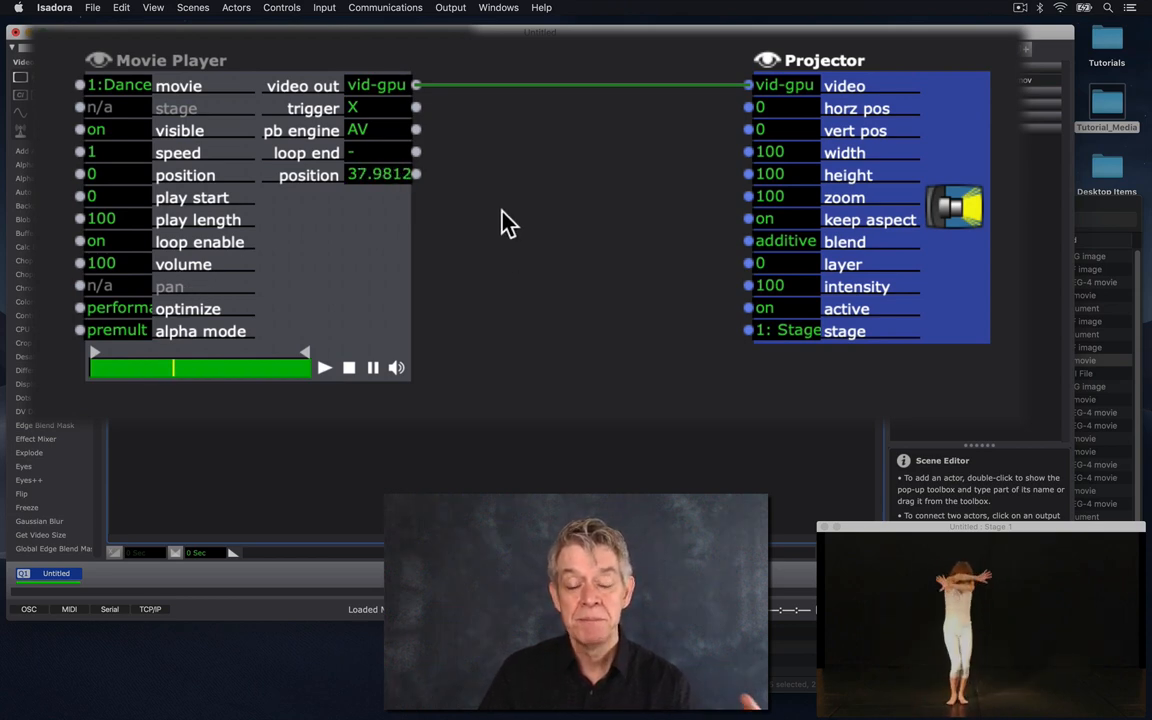
{"action": "left_click", "coordinate": [579, 85]}
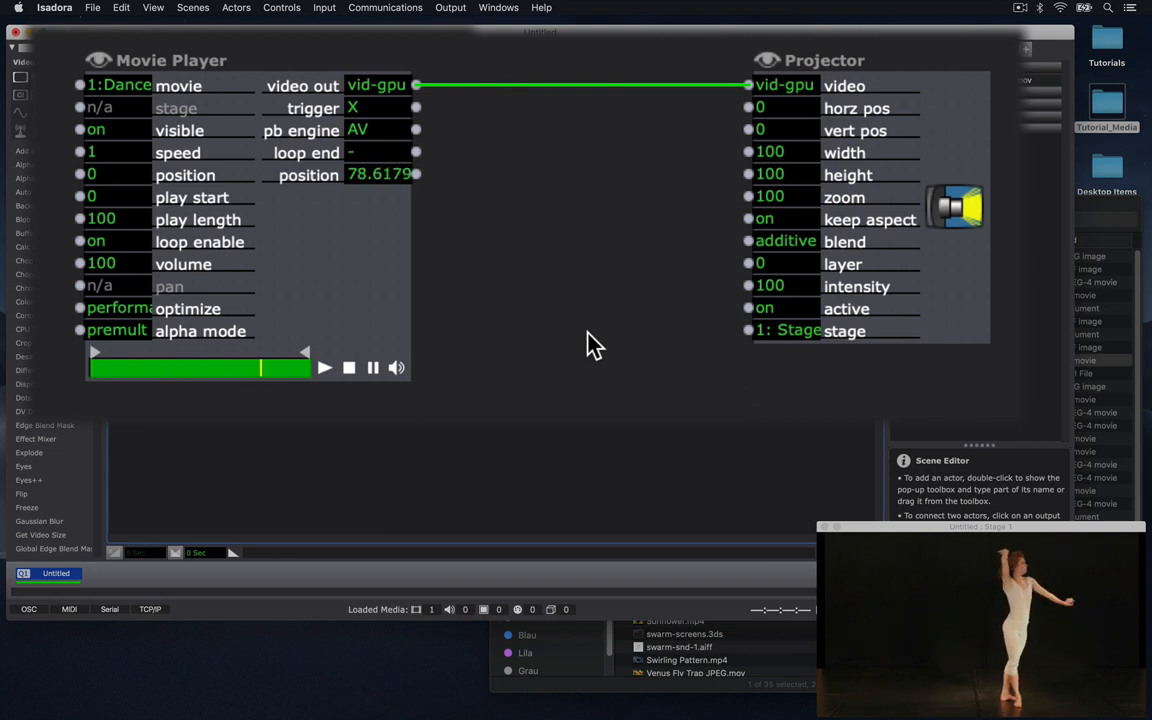
- Delete the selected video link and reconnect the Movie Player's video out to the Projector's video input
{"action": "key", "text": "BackSpace"}
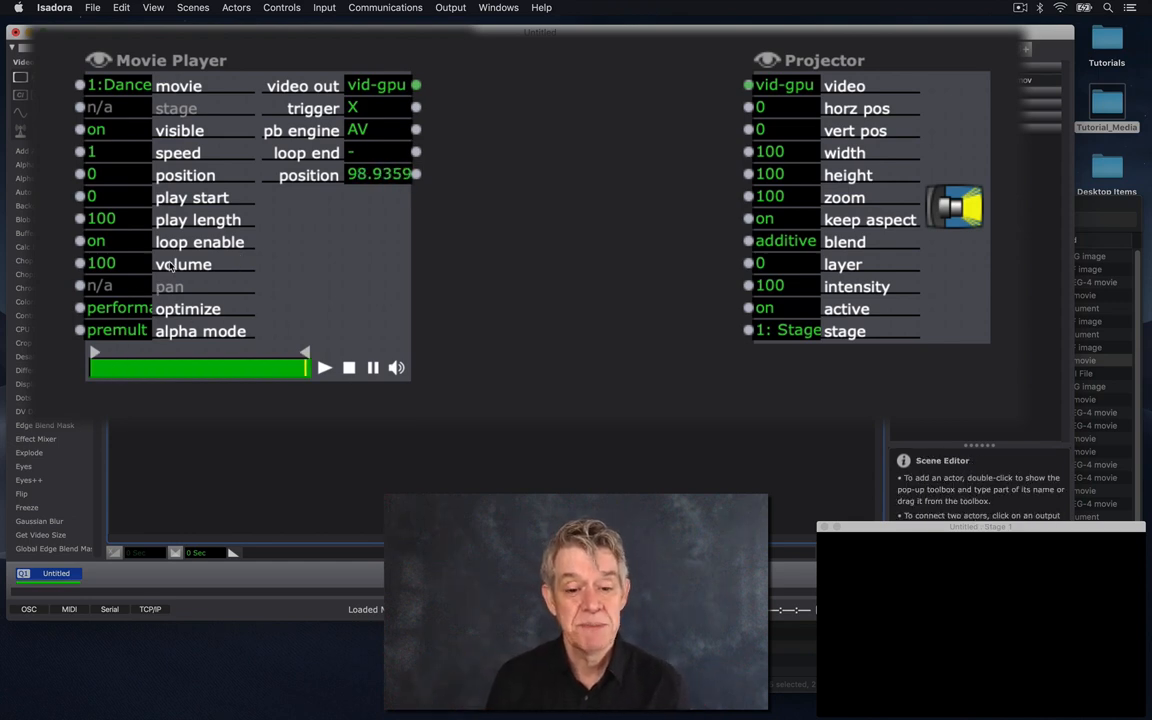
{"action": "left_click", "coordinate": [416, 86]}
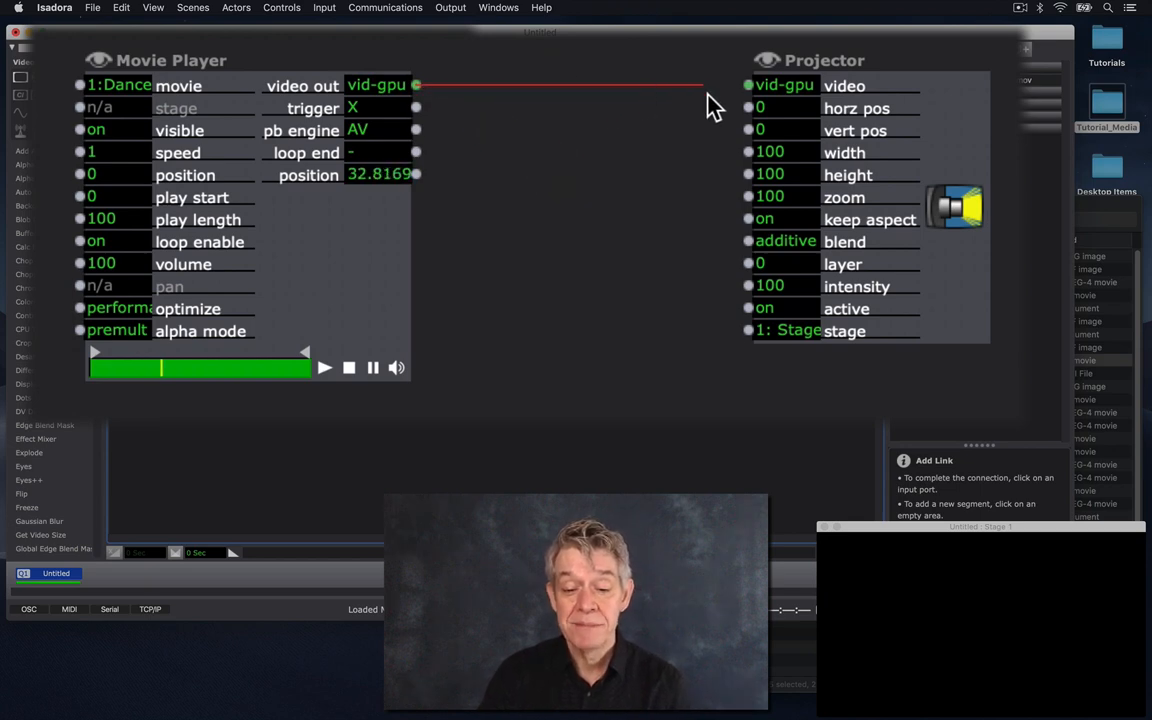
{"action": "left_click", "coordinate": [747, 87]}
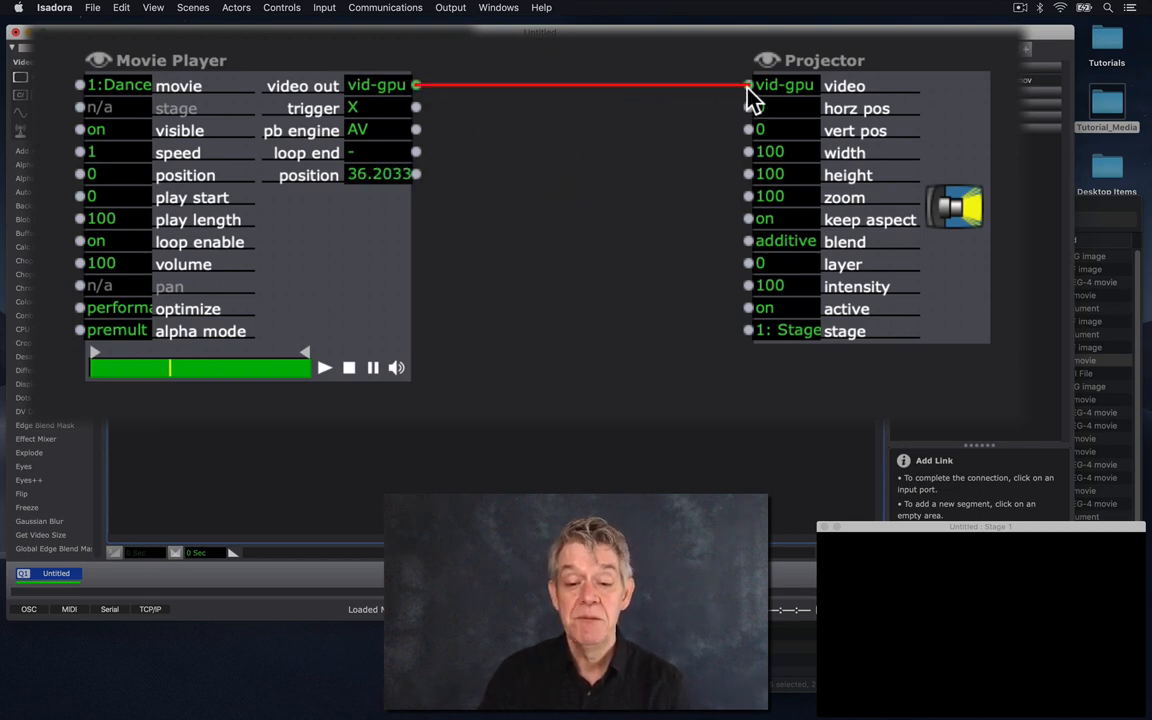
{"action": "left_click", "coordinate": [747, 87]}
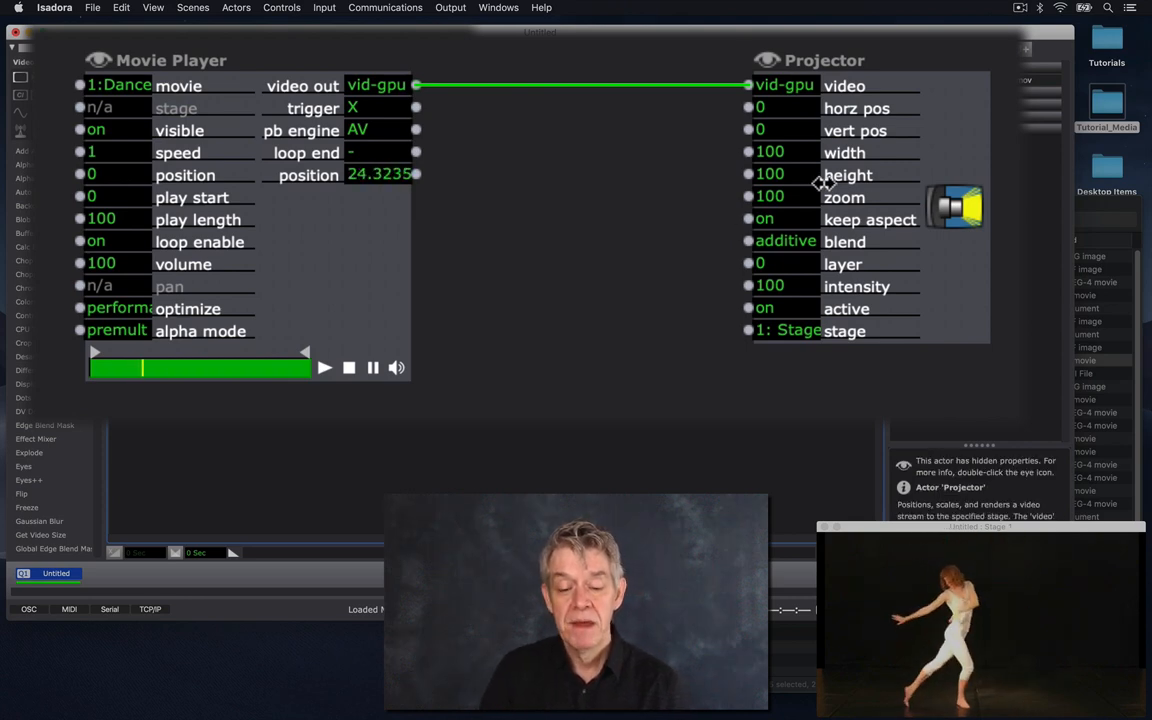
- Set the Projector's zoom to 50 and undo that value change
{"action": "left_click", "coordinate": [790, 198]}
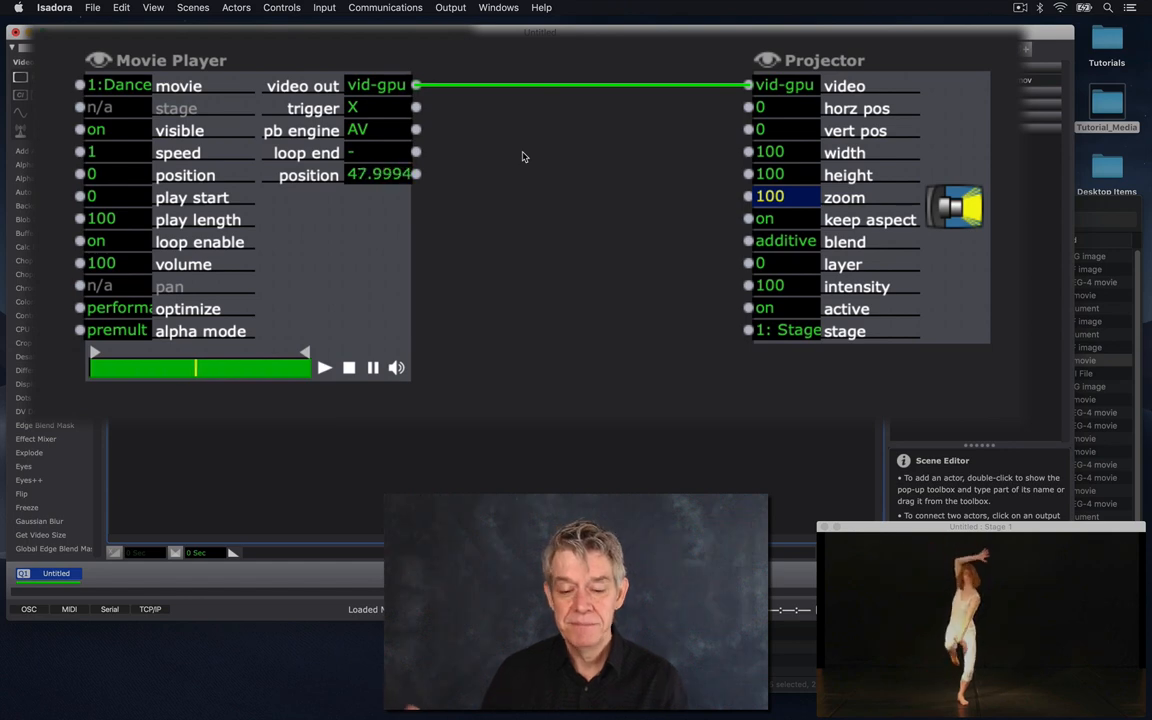
{"action": "type", "text": "50"}
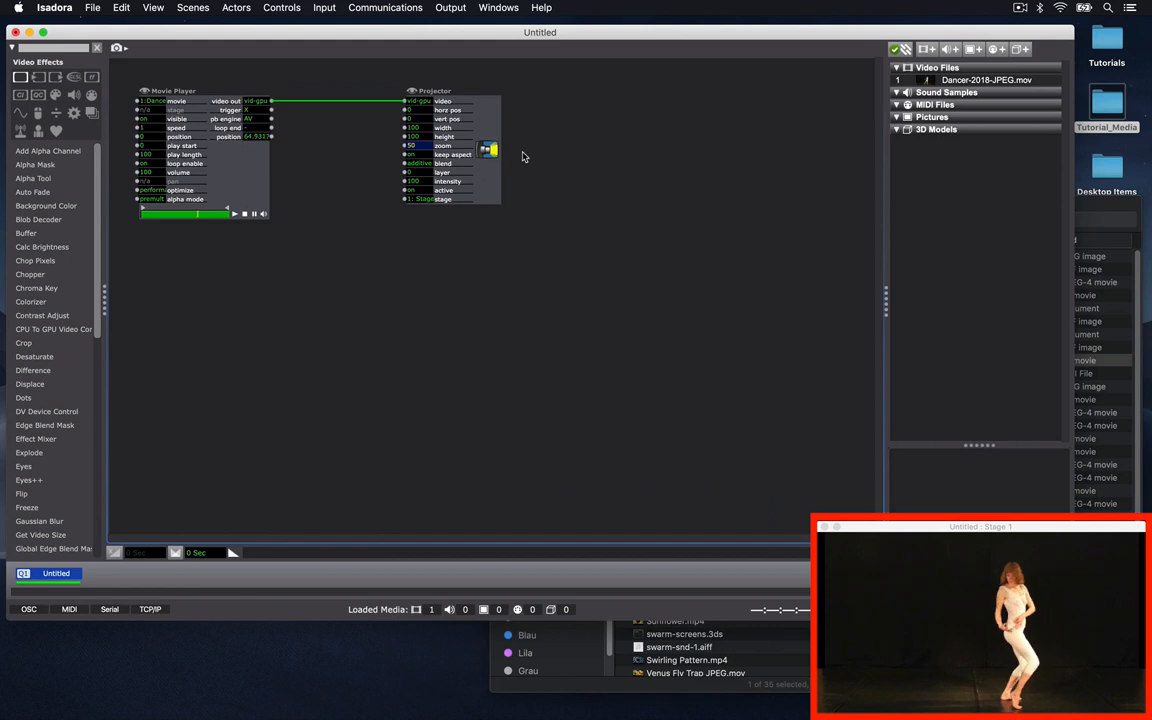
{"action": "key", "text": "Return"}
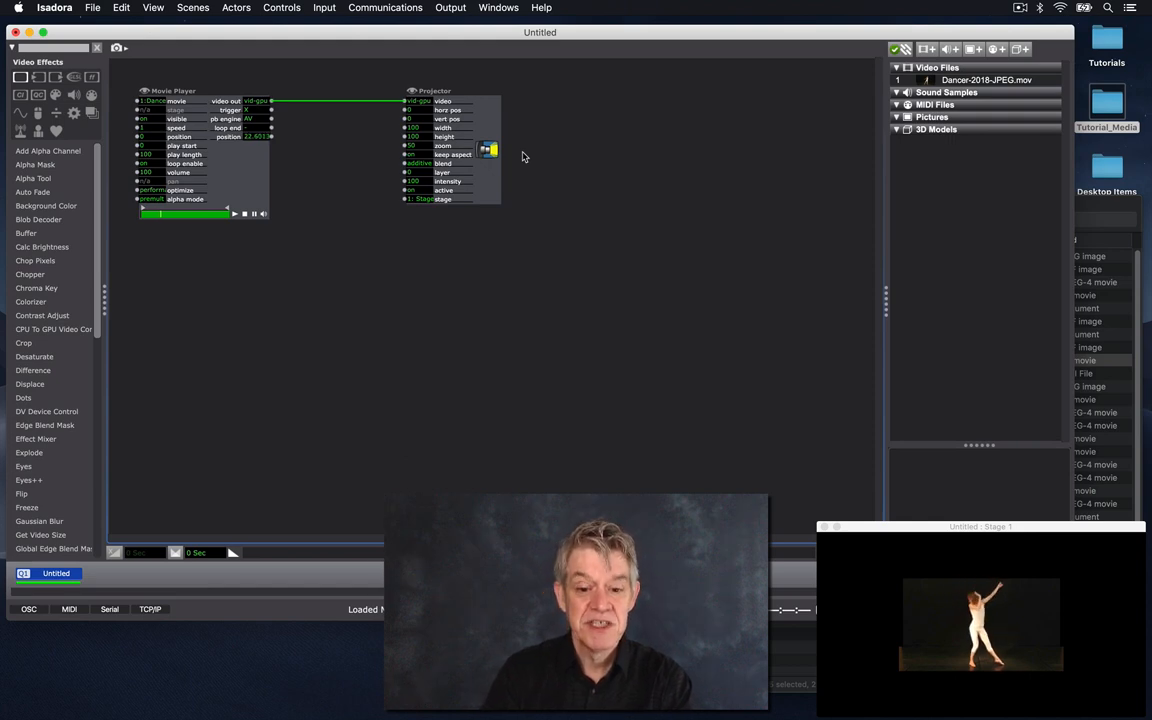
{"action": "left_click", "coordinate": [120, 7]}
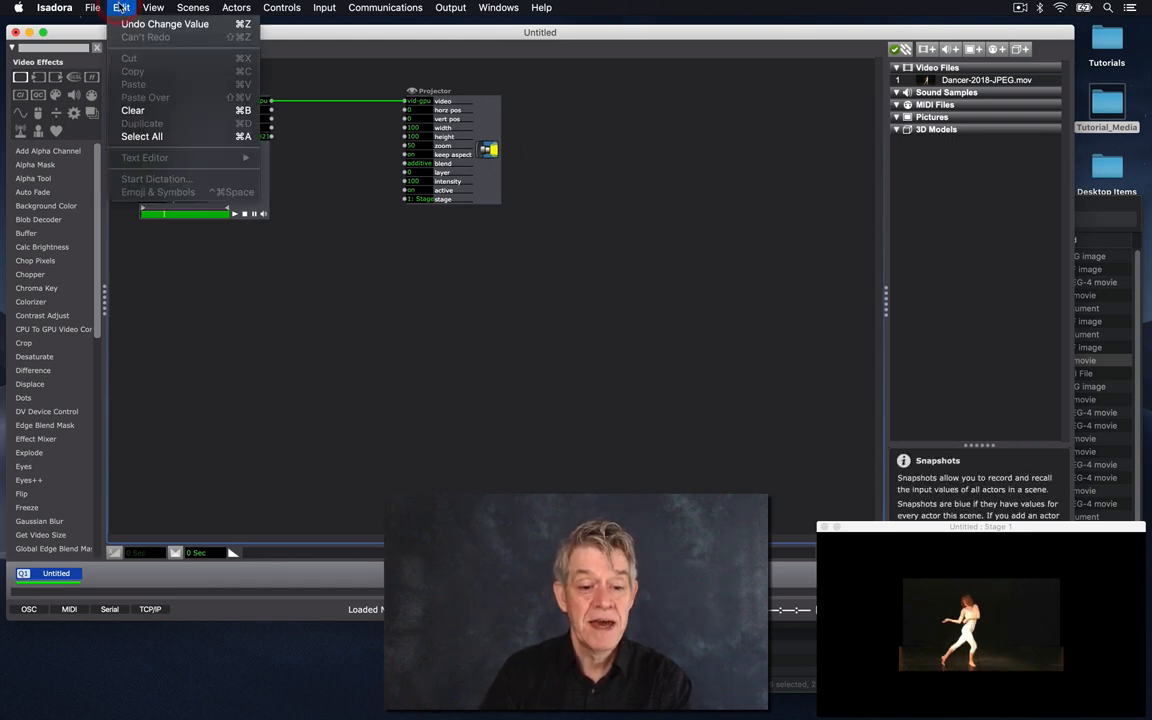
{"action": "left_click", "coordinate": [126, 25]}
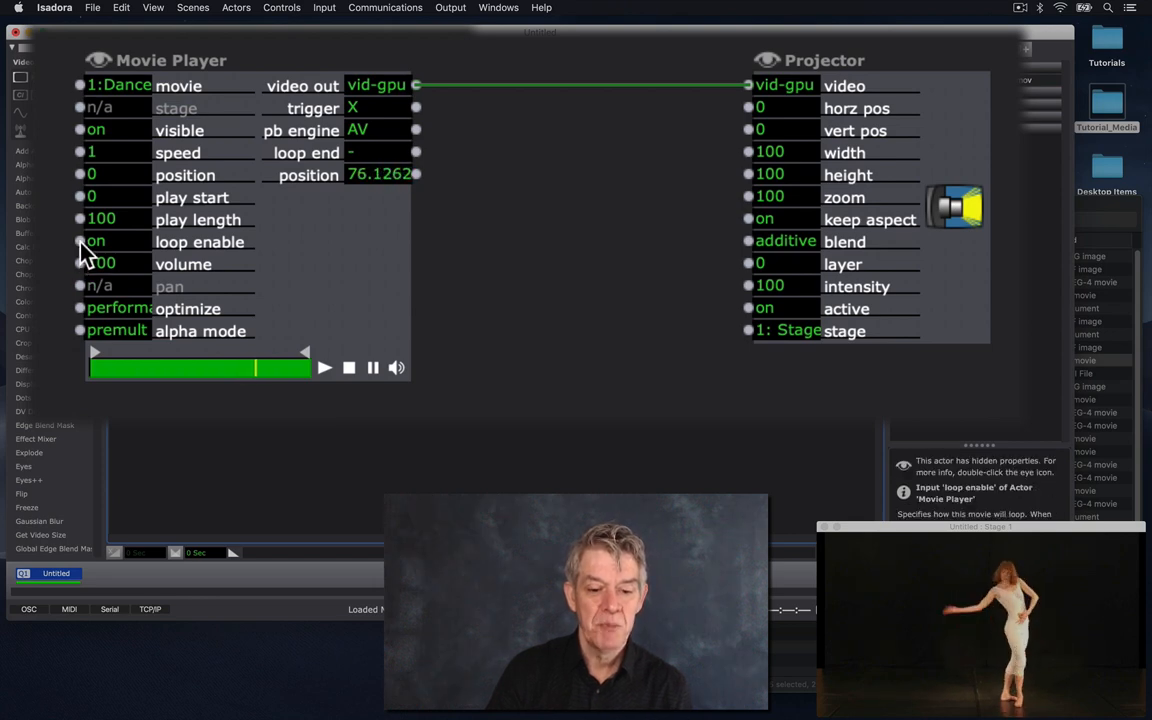
- Set the Movie Player's play length to 2
{"action": "left_click_drag", "start_coordinate": [80, 225], "coordinate": [136, 391]}
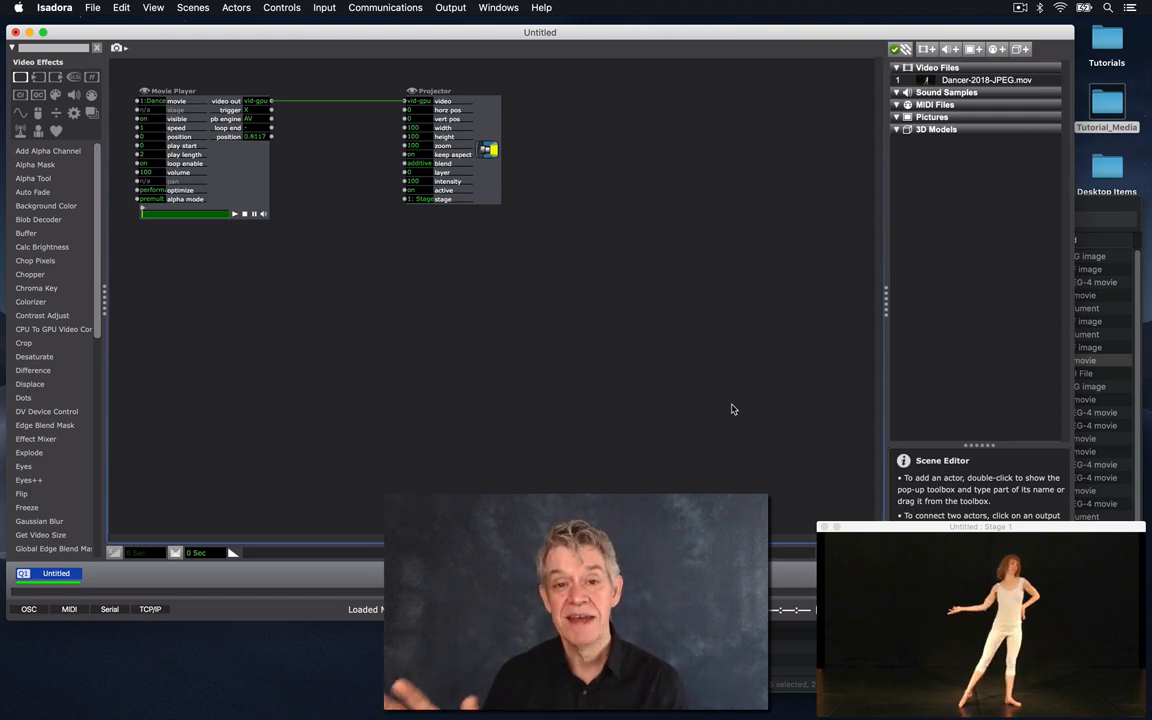
- Switch the Movie Player's time options to timecode, and undo that change
{"action": "left_click", "coordinate": [259, 190]}
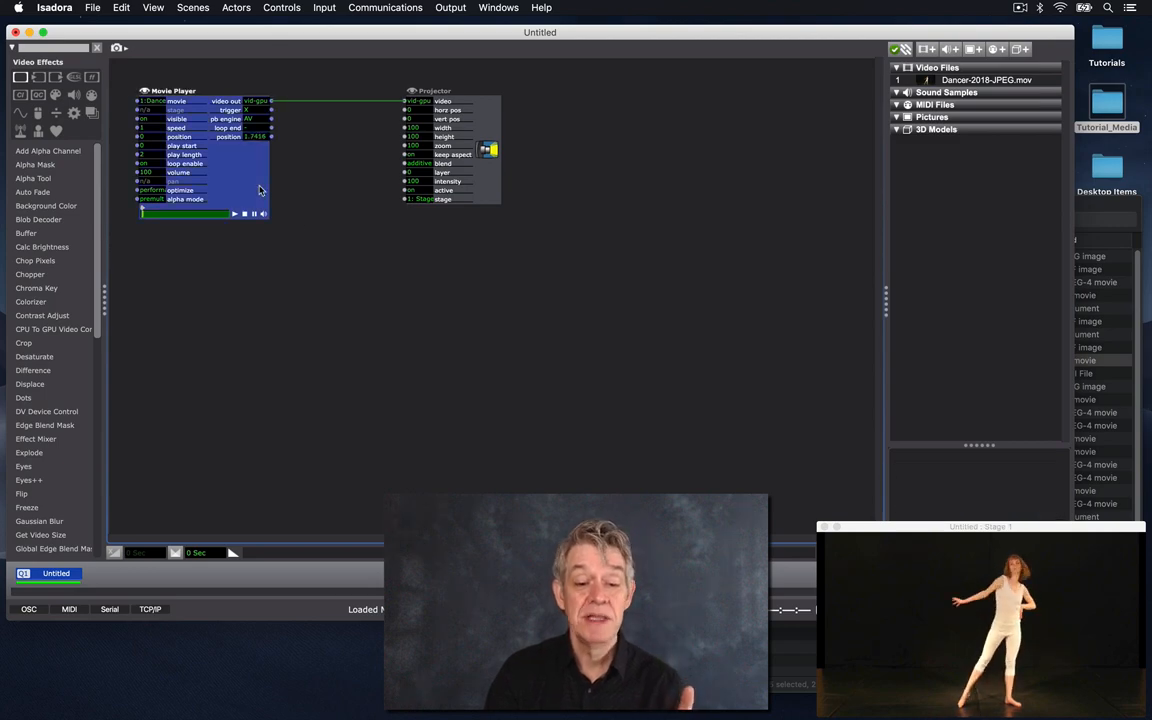
{"action": "left_click", "coordinate": [236, 7]}
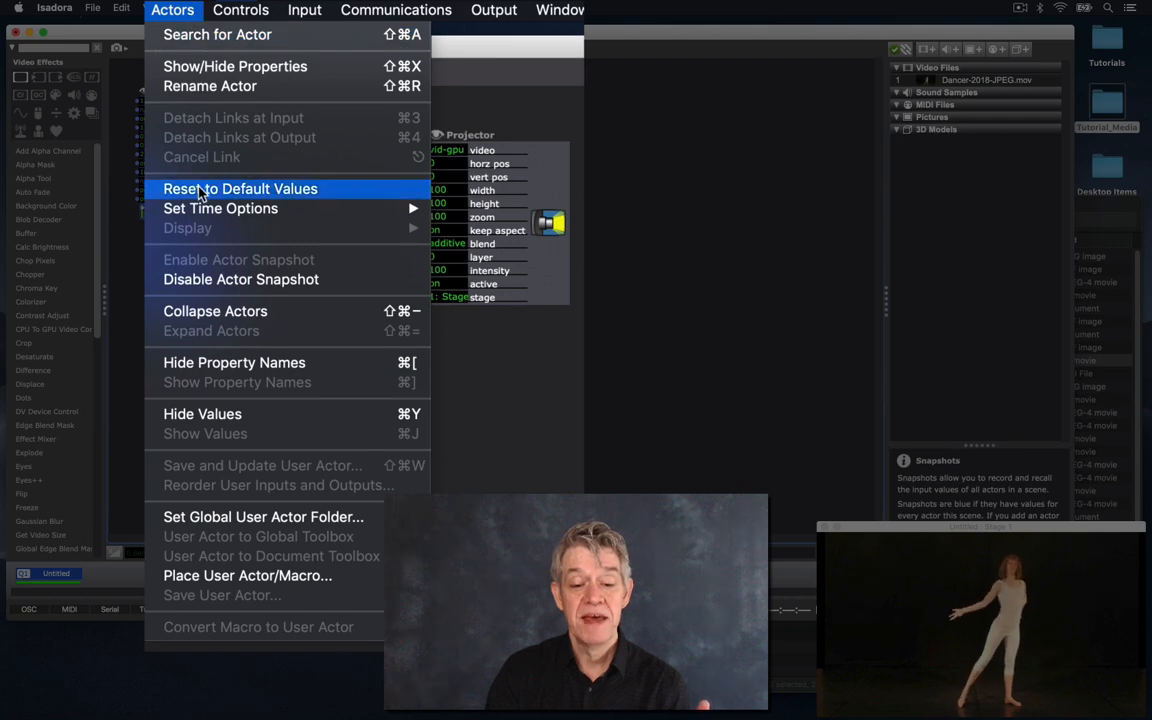
{"action": "mouse_move", "coordinate": [203, 215]}
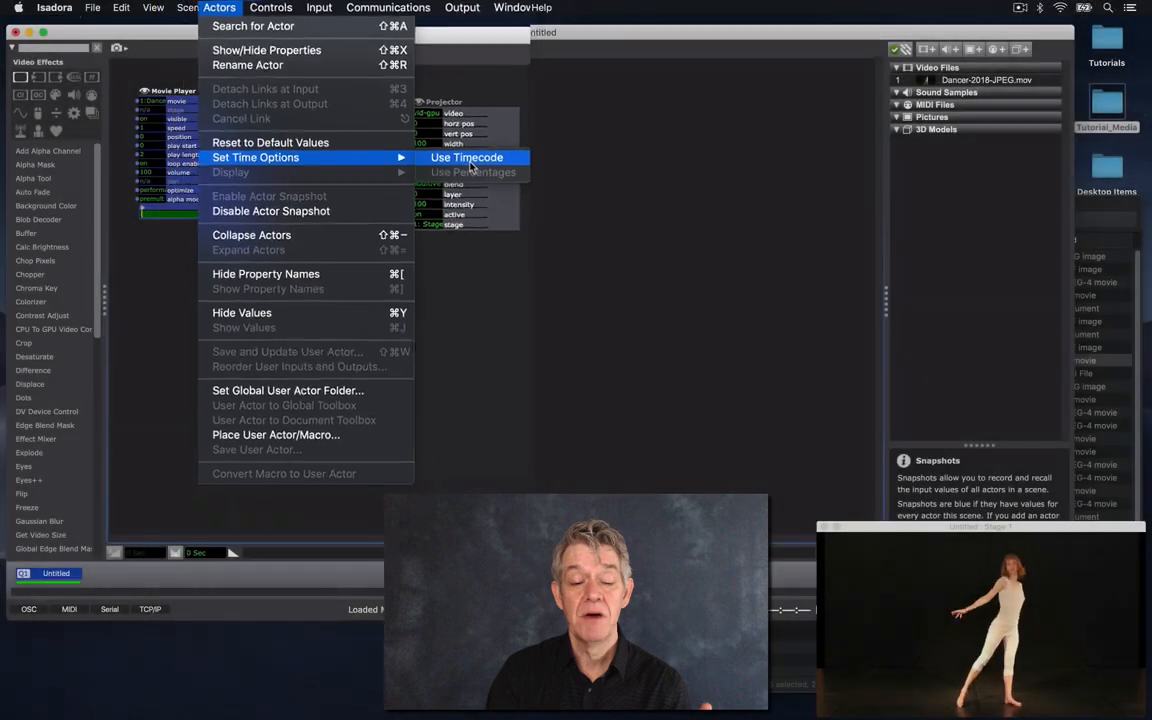
{"action": "left_click", "coordinate": [504, 214]}
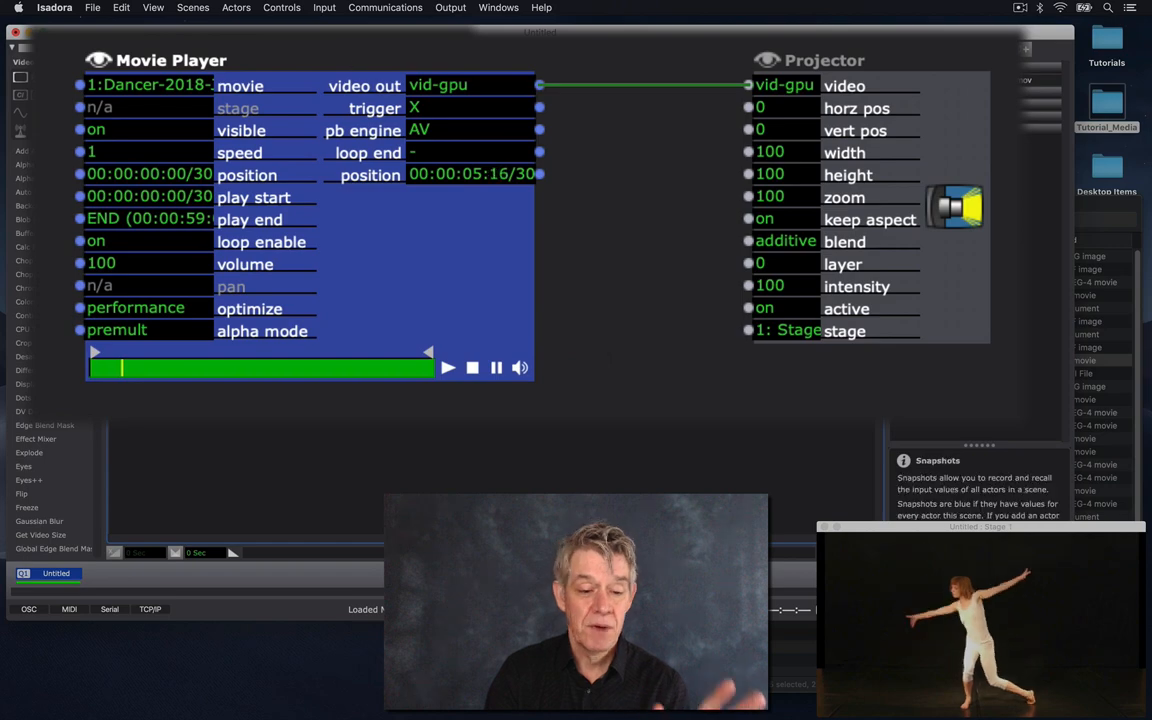
{"action": "left_click", "coordinate": [121, 7]}
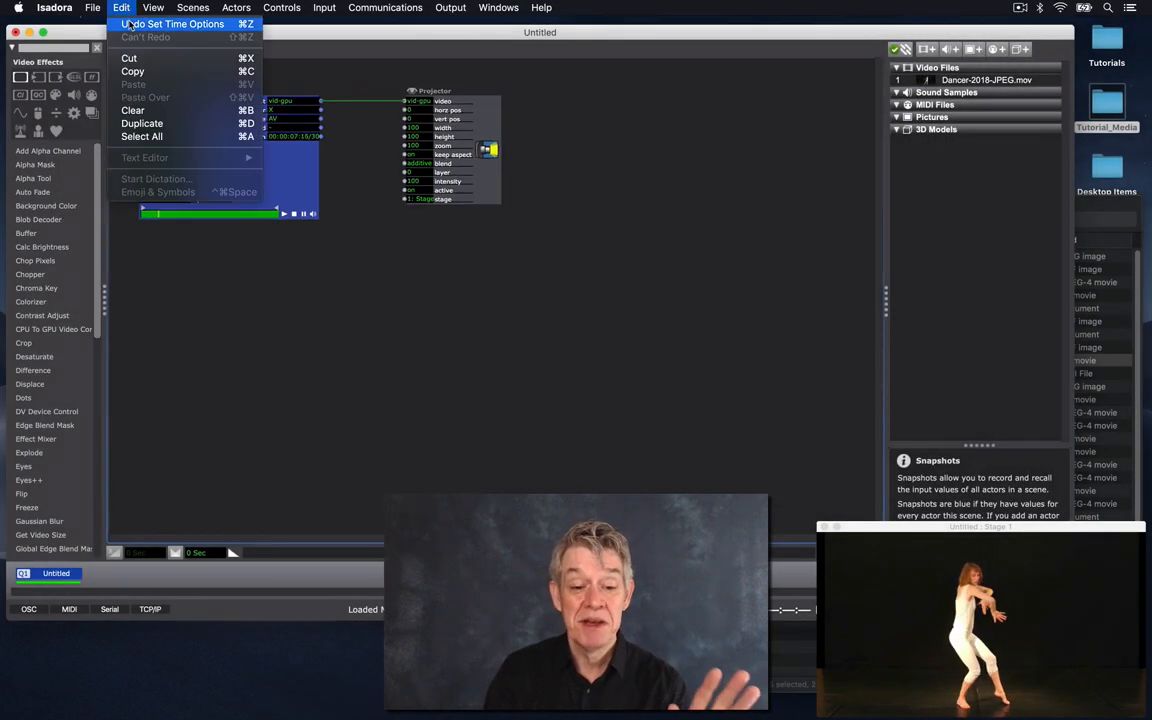
{"action": "left_click", "coordinate": [130, 23]}
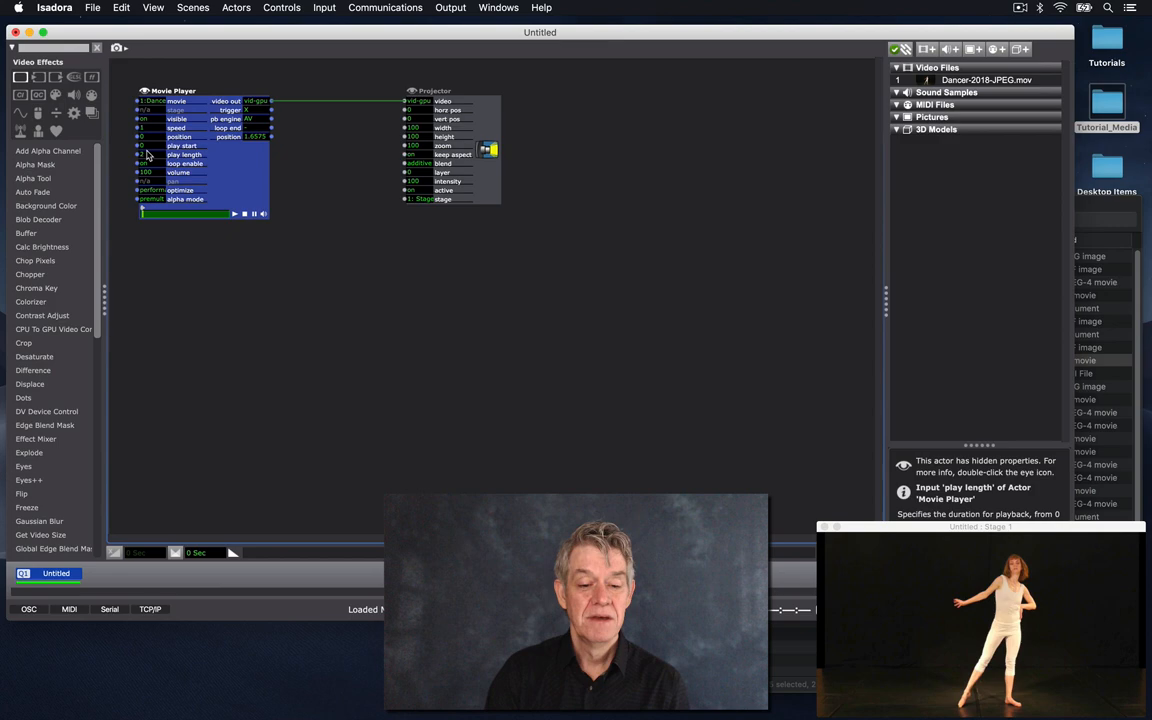
- Set the Movie Player's play start to 68
{"action": "left_click", "coordinate": [140, 146]}
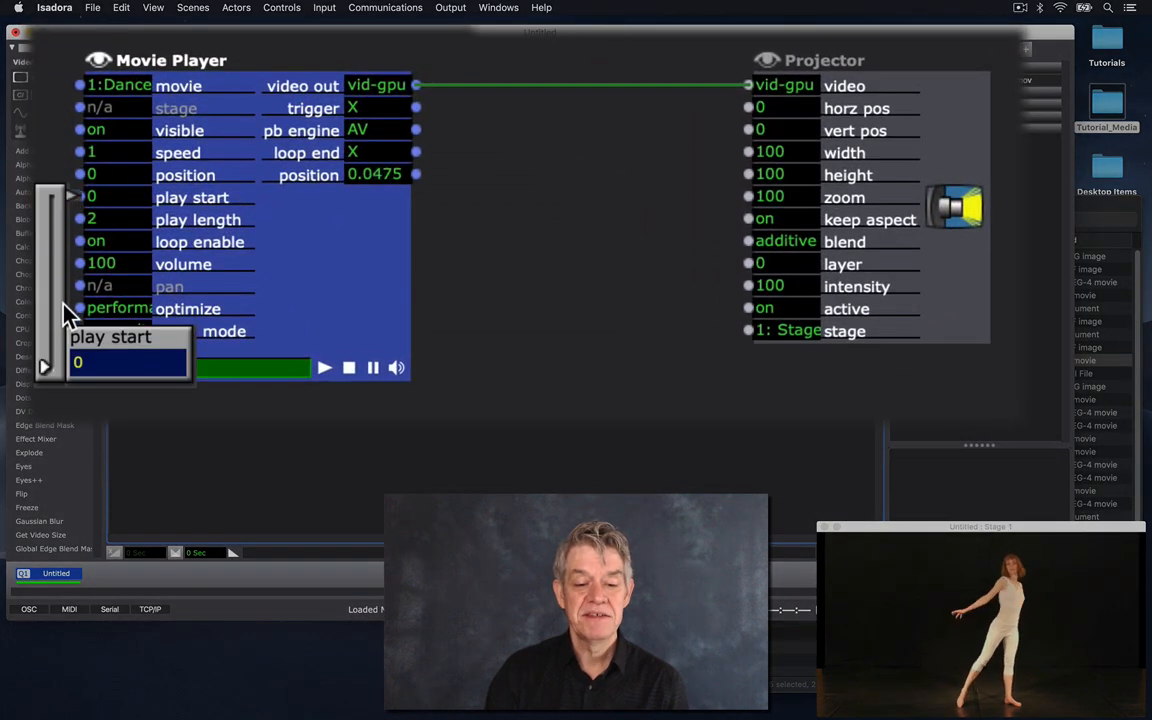
{"action": "left_click_drag", "start_coordinate": [52, 372], "coordinate": [32, 254]}
{"action": "left_click_drag", "start_coordinate": [148, 272], "coordinate": [148, 272]}
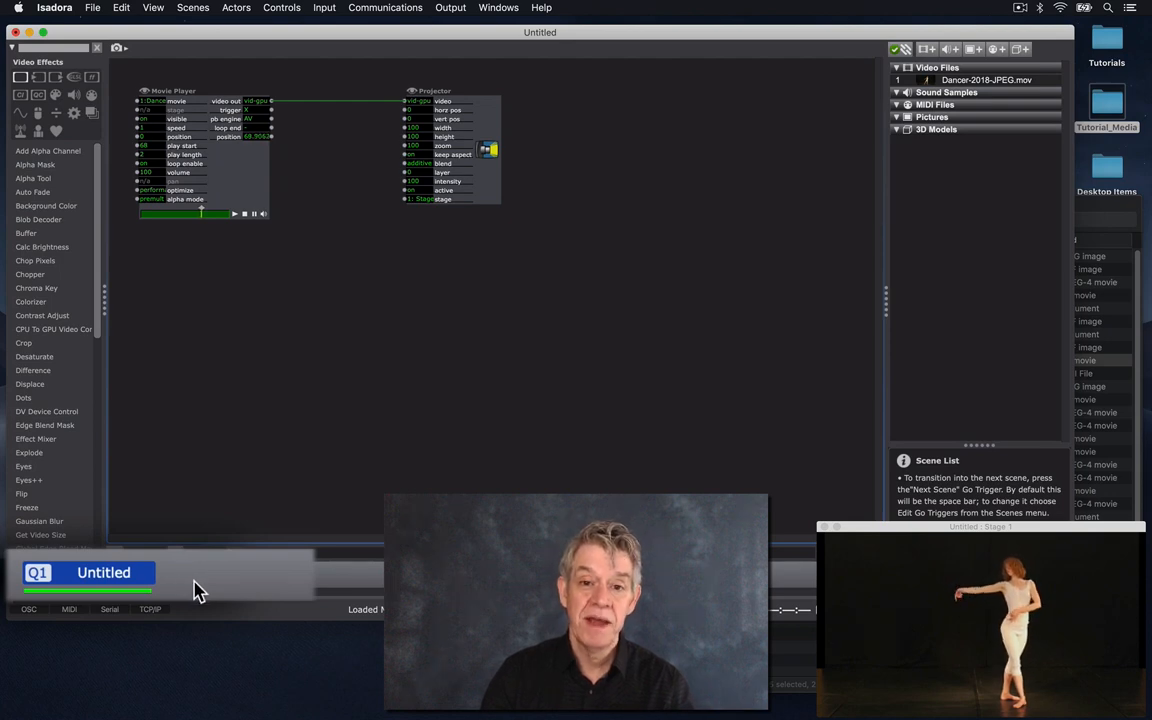
- Insert a new empty scene after the first scene in the scene list
{"action": "left_click", "coordinate": [197, 589]}
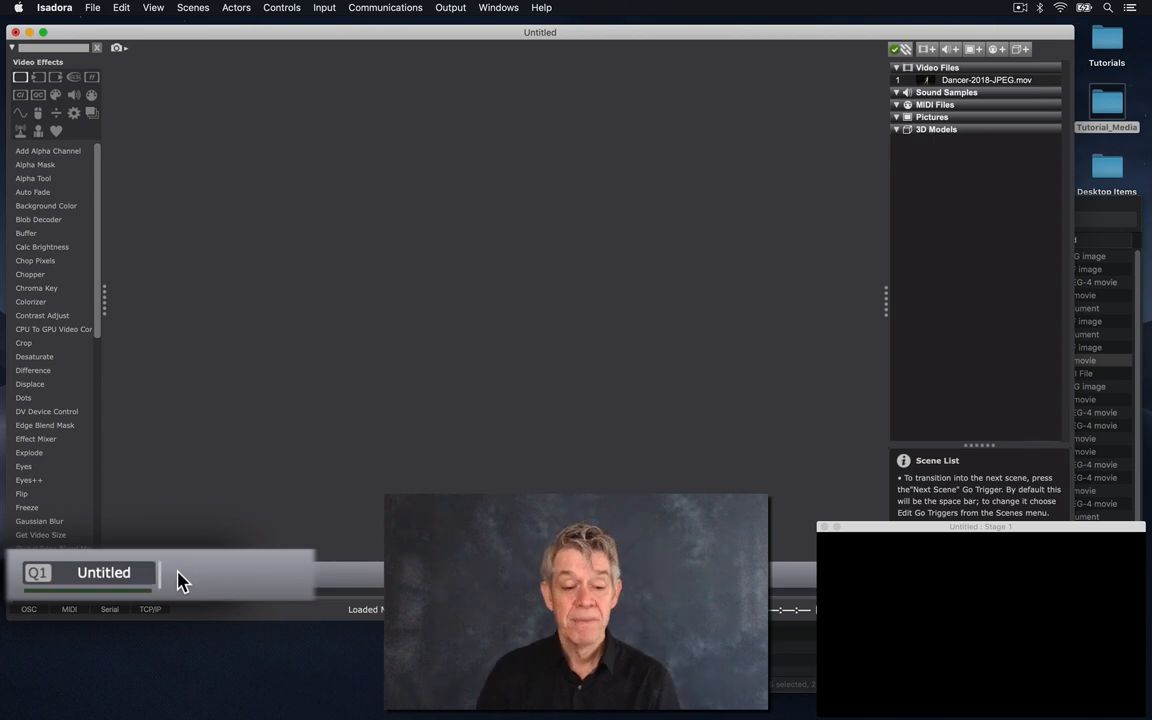
{"action": "left_click", "coordinate": [183, 7]}
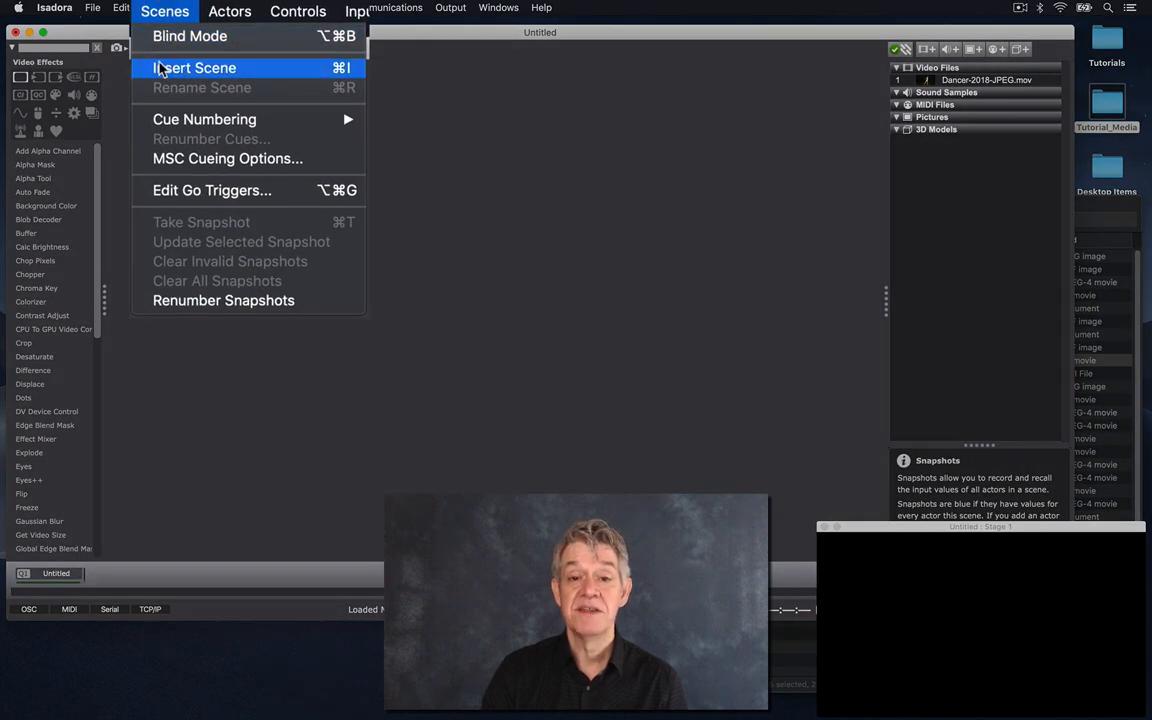
{"action": "left_click", "coordinate": [180, 49]}
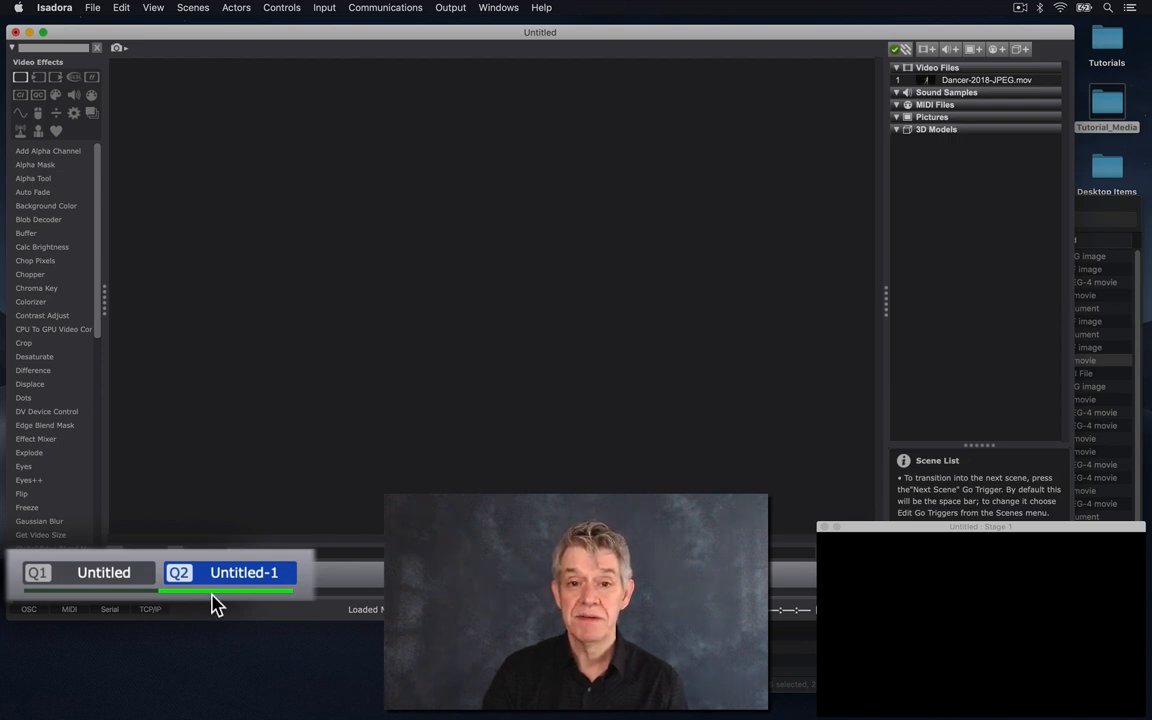
- Switch back and forth between the dancer scene and the empty second scene to compare their stage output
{"action": "left_click", "coordinate": [123, 585]}
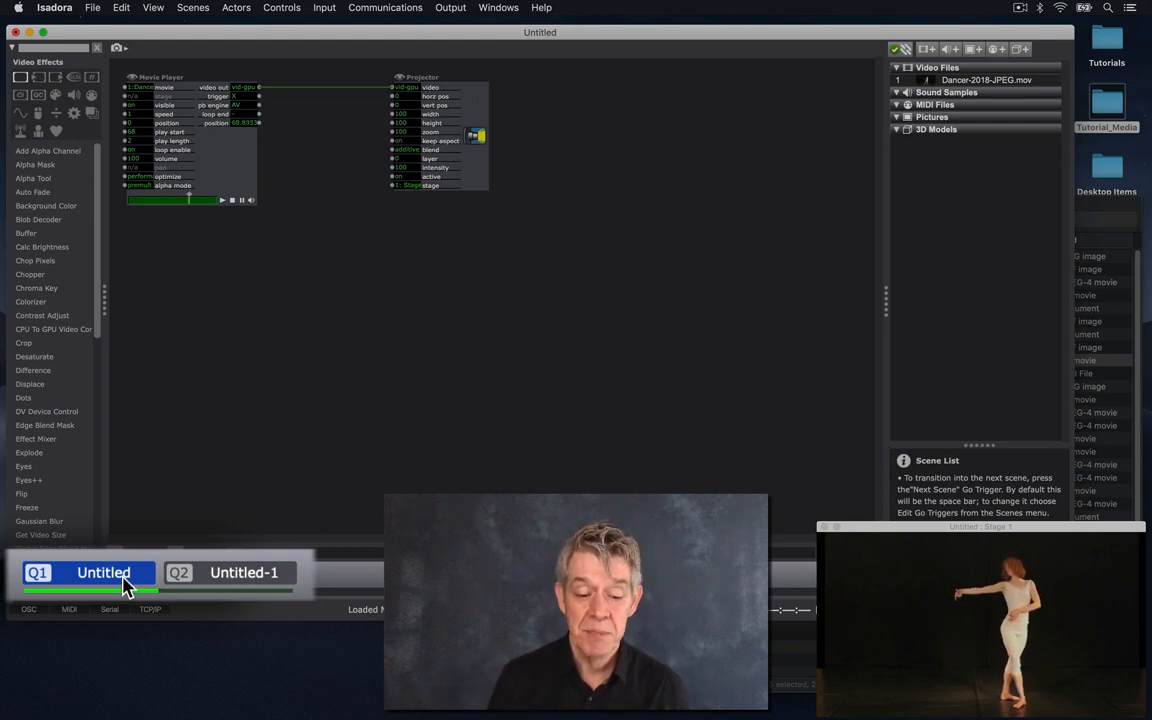
{"action": "left_click", "coordinate": [200, 587]}
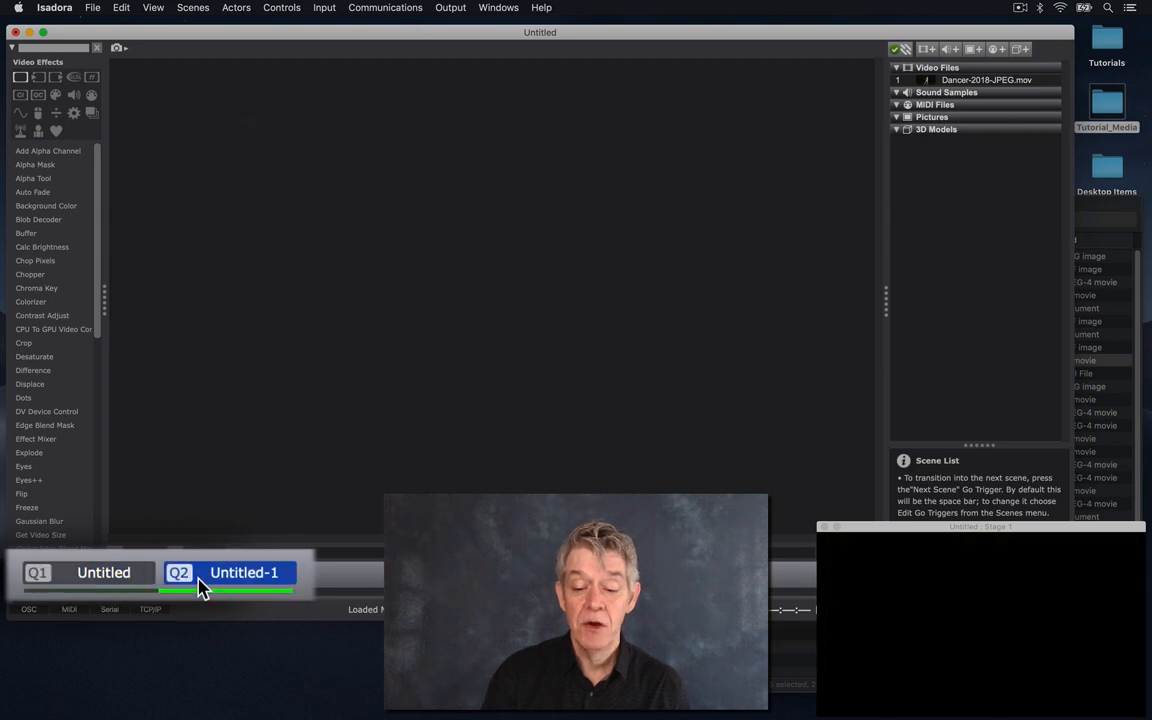
{"action": "left_click", "coordinate": [116, 574]}
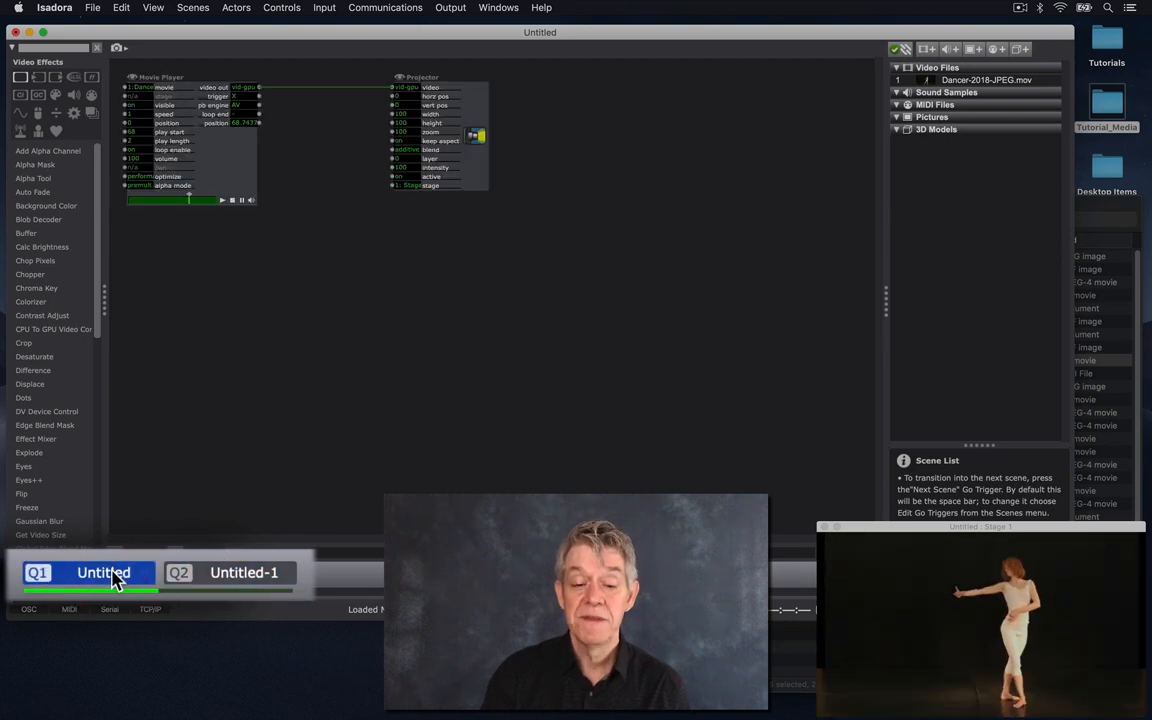
{"action": "left_click", "coordinate": [205, 580]}
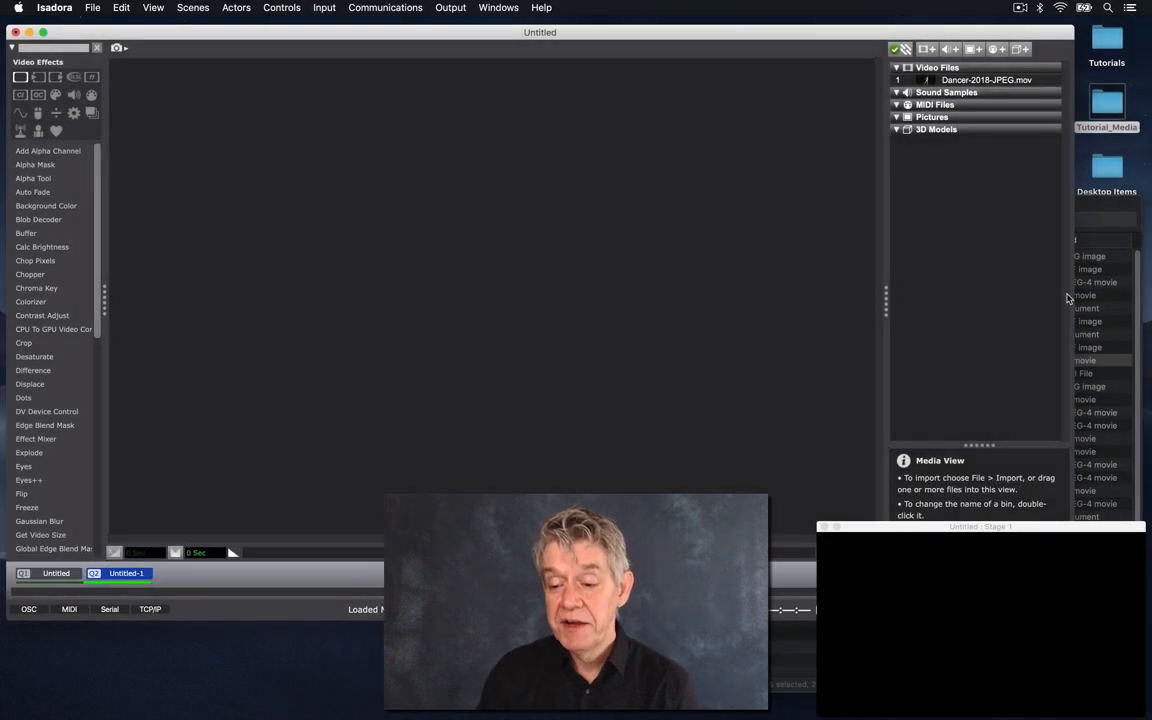
- Select Green Bugs.mp4 in Finder's Tutorial_Media folder, and return to Isadora to undo the insertion of the second scene
{"action": "left_click", "coordinate": [1100, 210]}
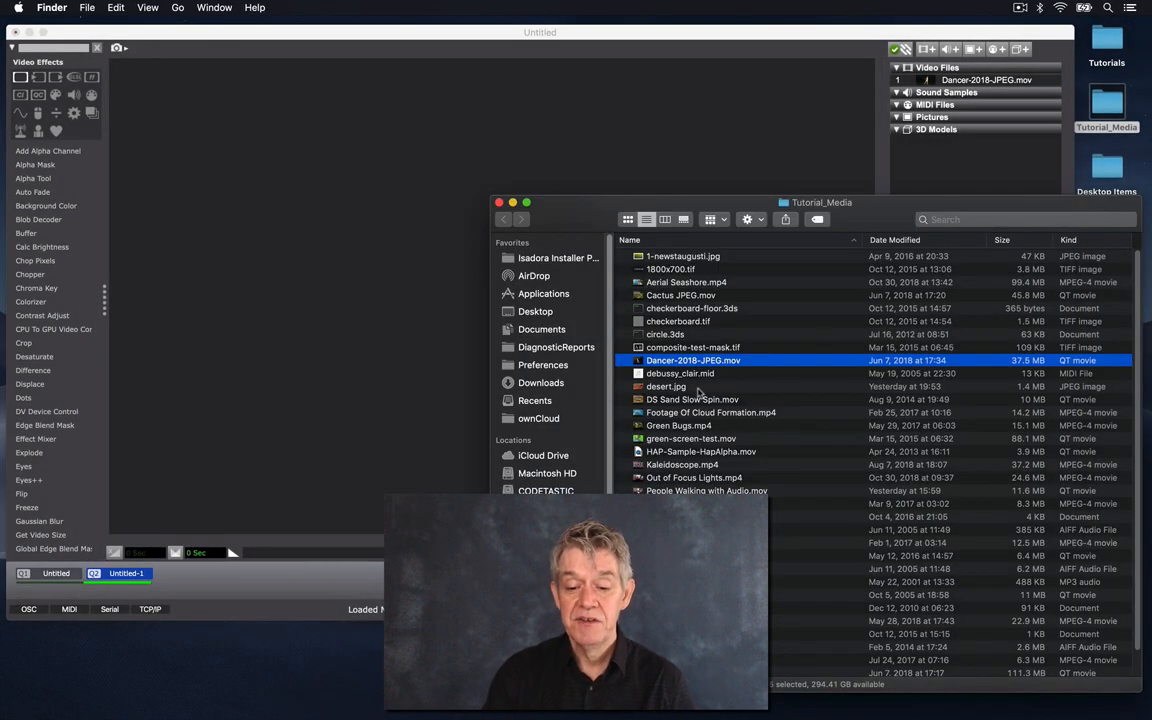
{"action": "left_click", "coordinate": [686, 426]}
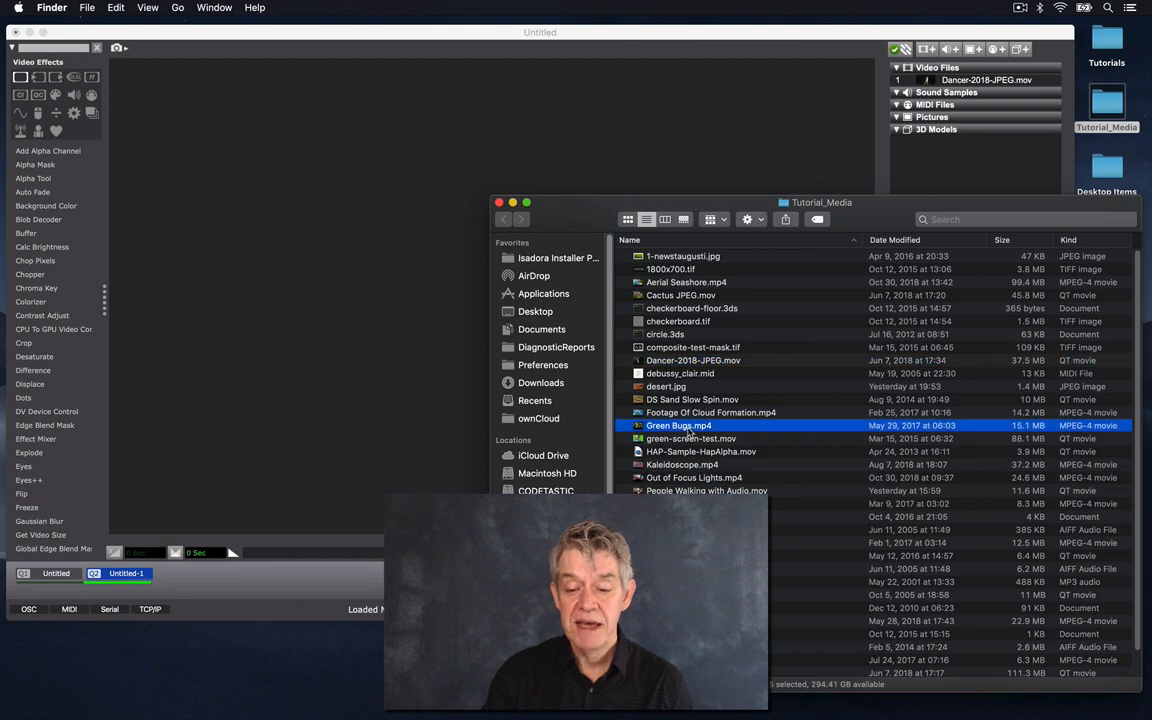
{"action": "left_click_drag", "start_coordinate": [697, 430], "coordinate": [723, 416]}
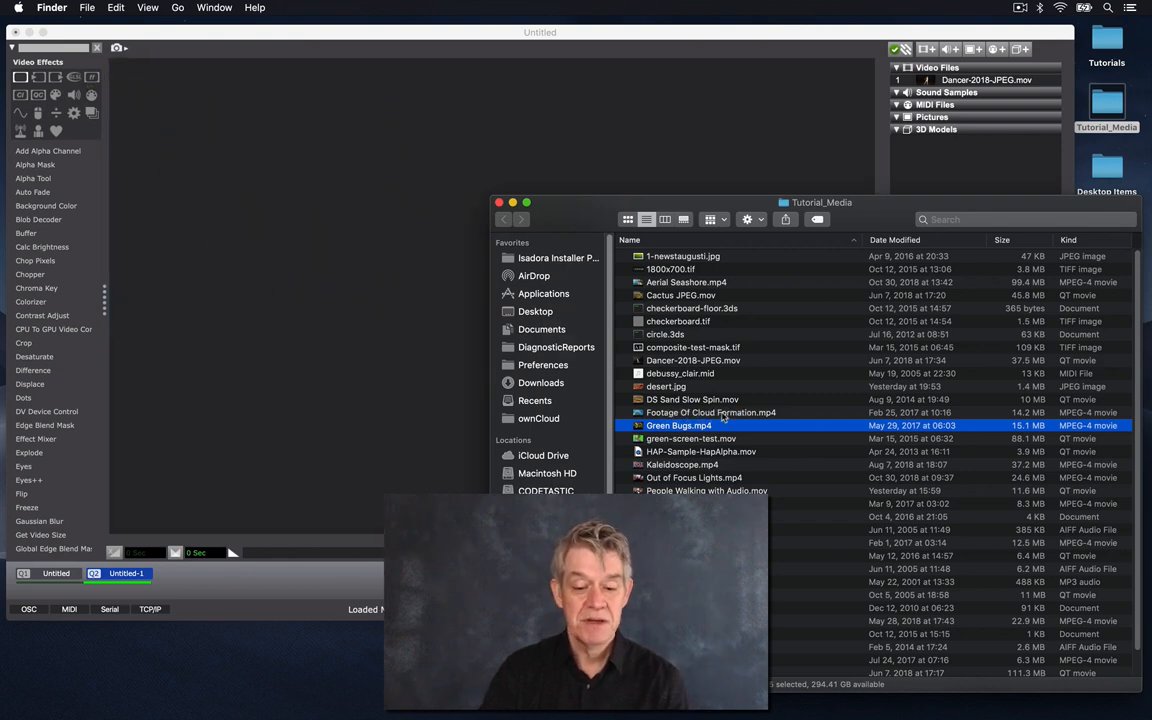
{"action": "left_click", "coordinate": [366, 391]}
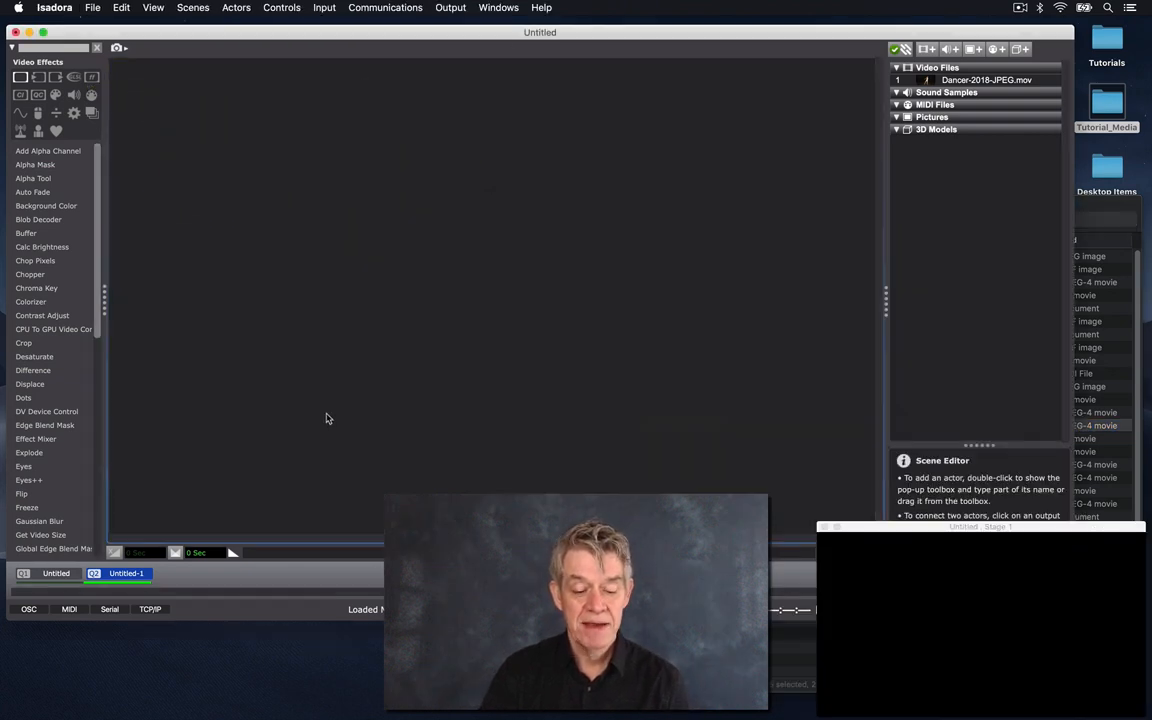
{"action": "left_click", "coordinate": [122, 7]}
{"action": "left_click", "coordinate": [127, 22]}
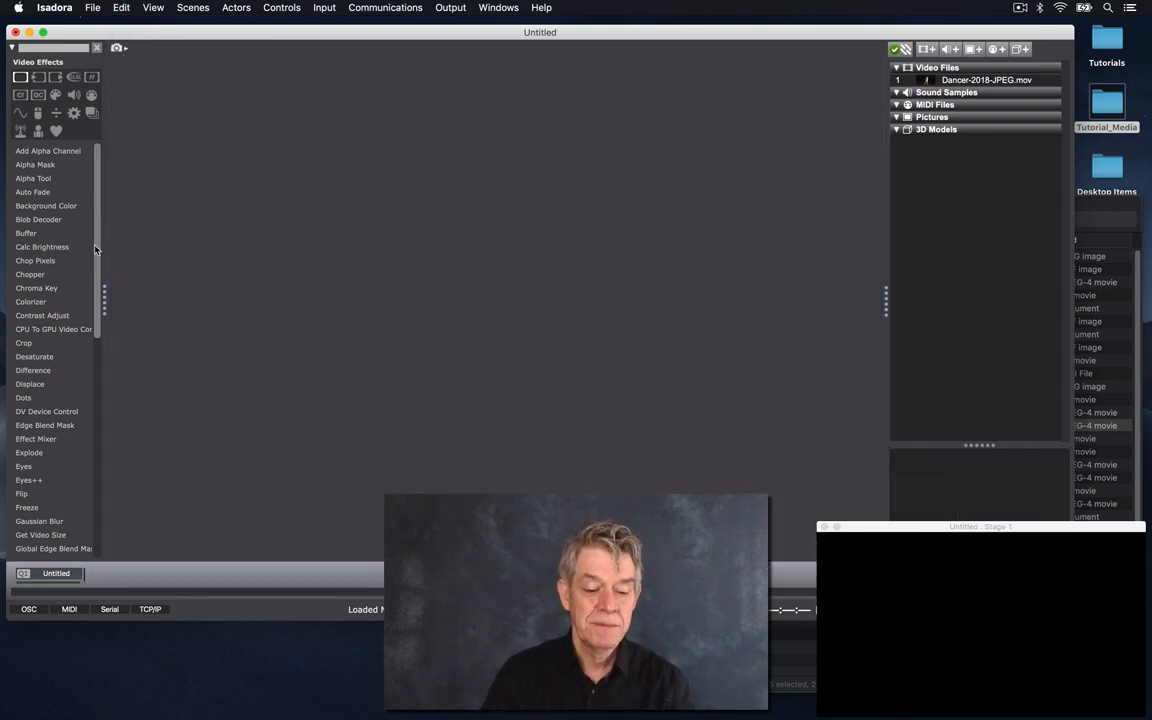
- Activate the dancer scene and drop Green Bugs.mp4 from the Tutorial_Media folder after it in the scene list as a new scene
{"action": "left_click", "coordinate": [57, 574]}
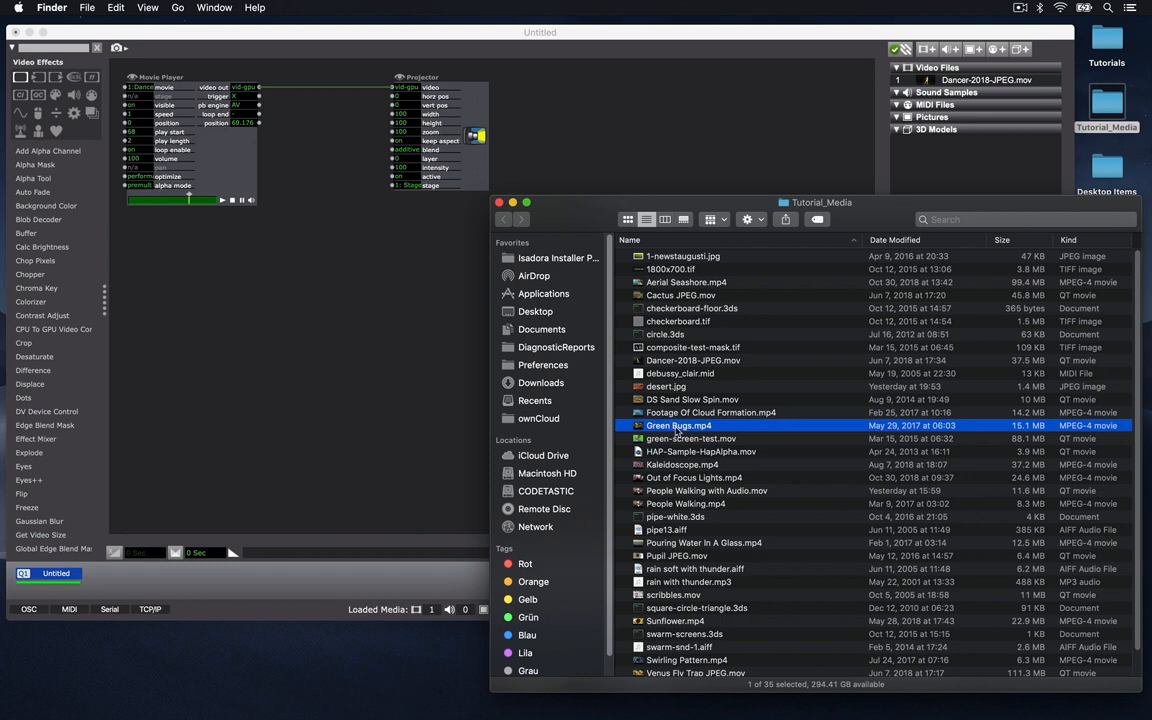
{"action": "left_click_drag", "start_coordinate": [677, 432], "coordinate": [156, 588]}
{"action": "left_click_drag", "start_coordinate": [304, 597], "coordinate": [306, 599]}
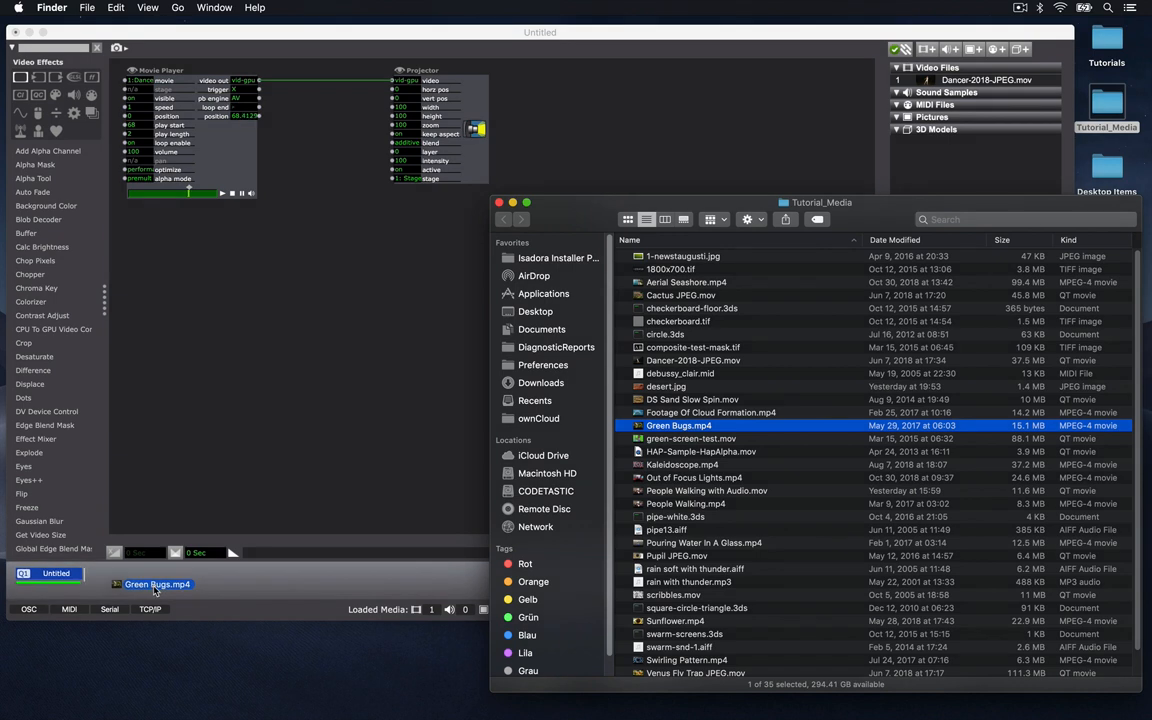
{"action": "left_click_drag", "start_coordinate": [154, 589], "coordinate": [154, 589]}
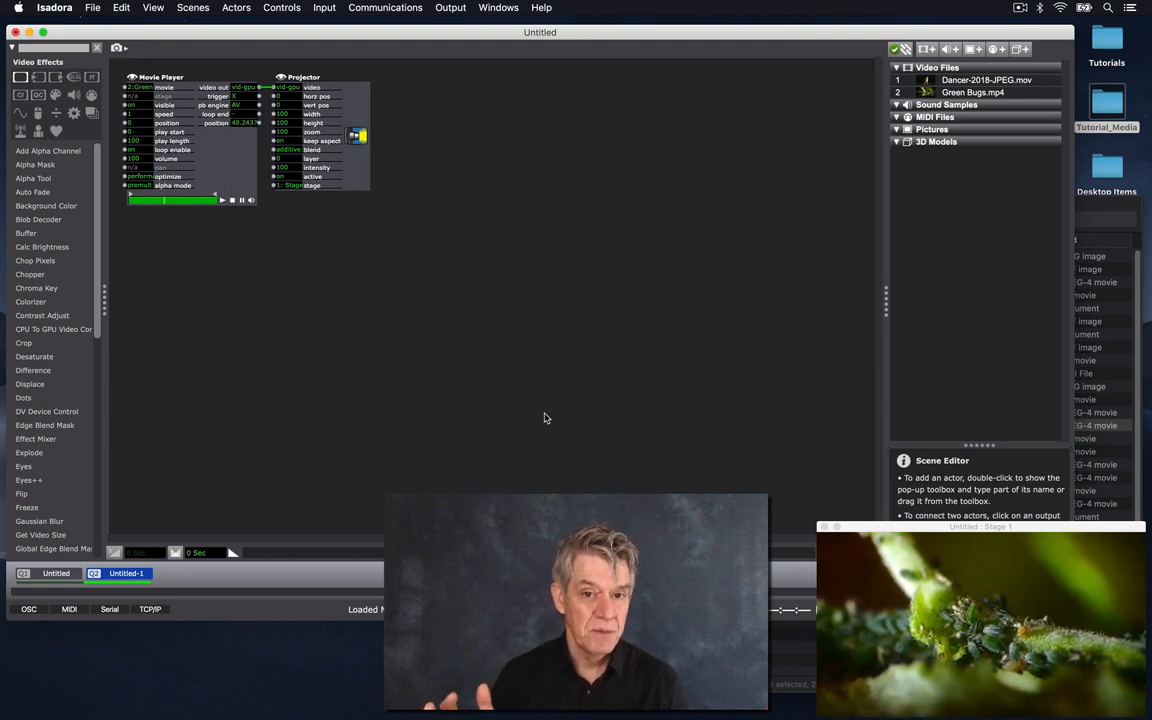
- Activate the dancer scene and return to the Green Bugs scene to compare what each plays on the stage
{"action": "left_click", "coordinate": [70, 577]}
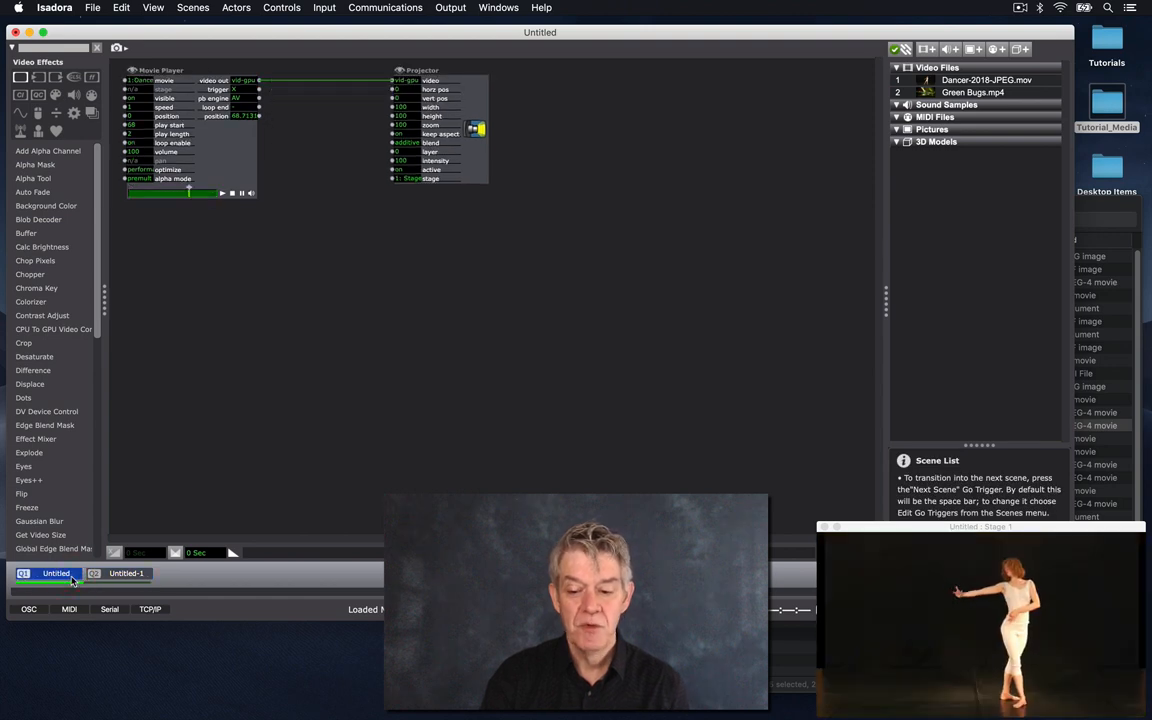
{"action": "left_click", "coordinate": [123, 576]}
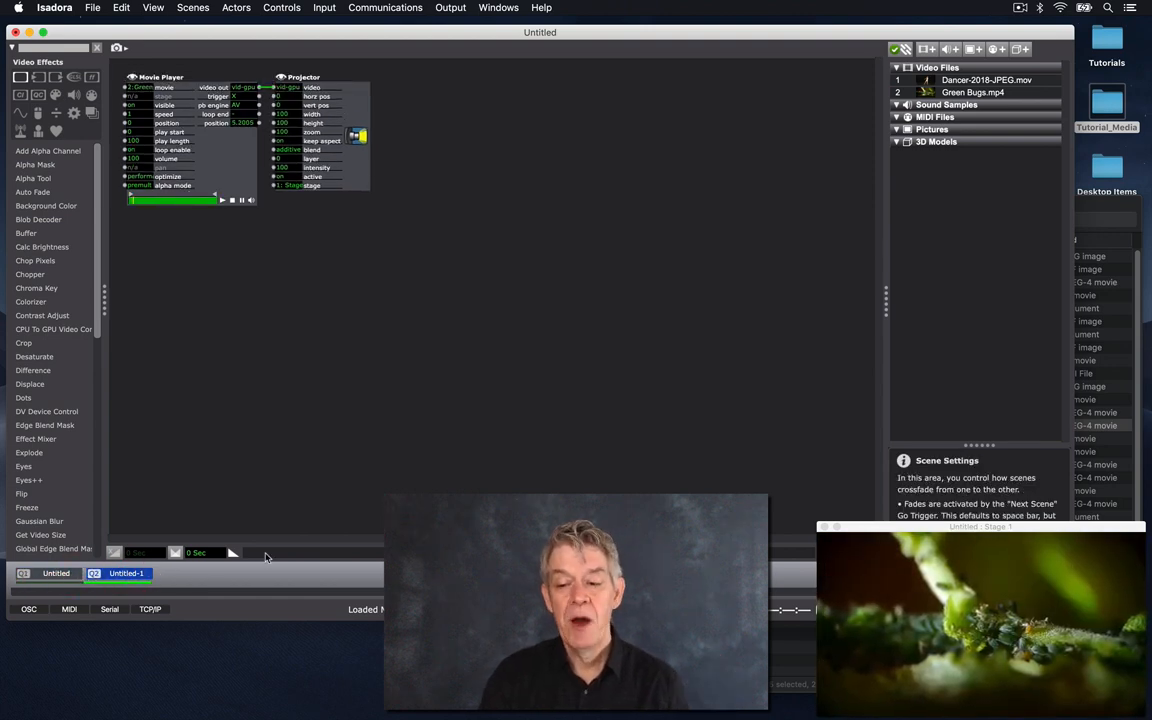
- Open the Tutorial_Media folder and drop Pupil JPEG.mov after the Green Bugs scene in the scene list as a new scene
{"action": "double_click", "coordinate": [1107, 103]}
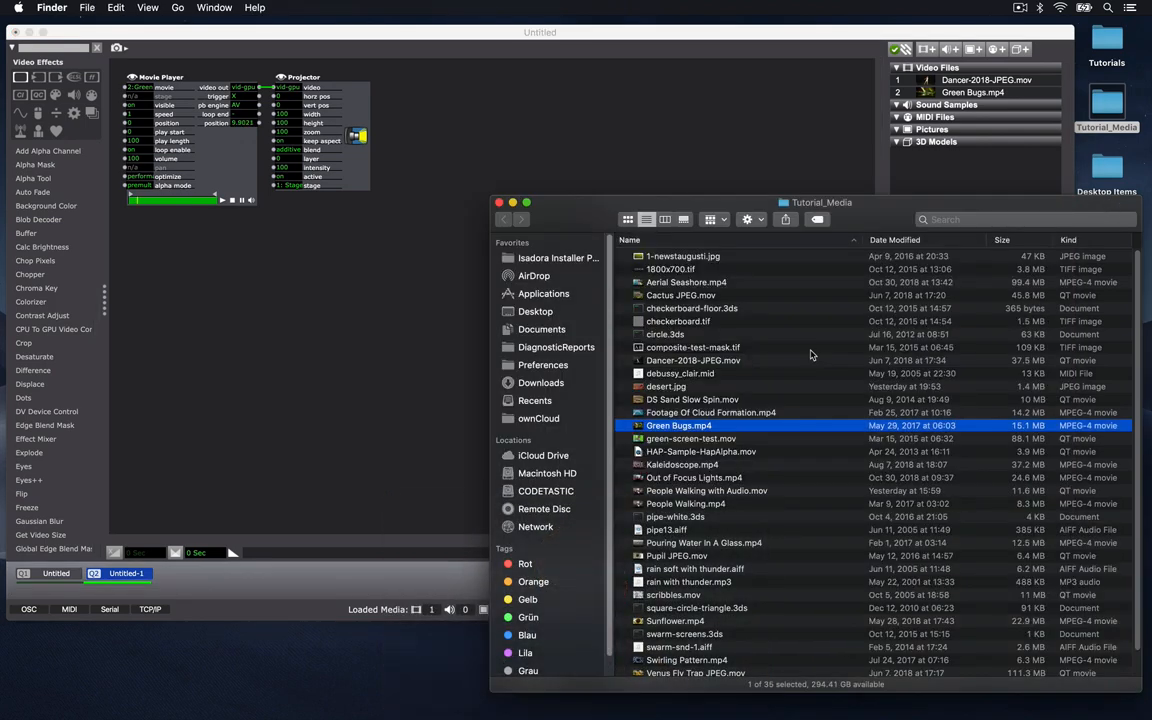
{"action": "left_click", "coordinate": [676, 556]}
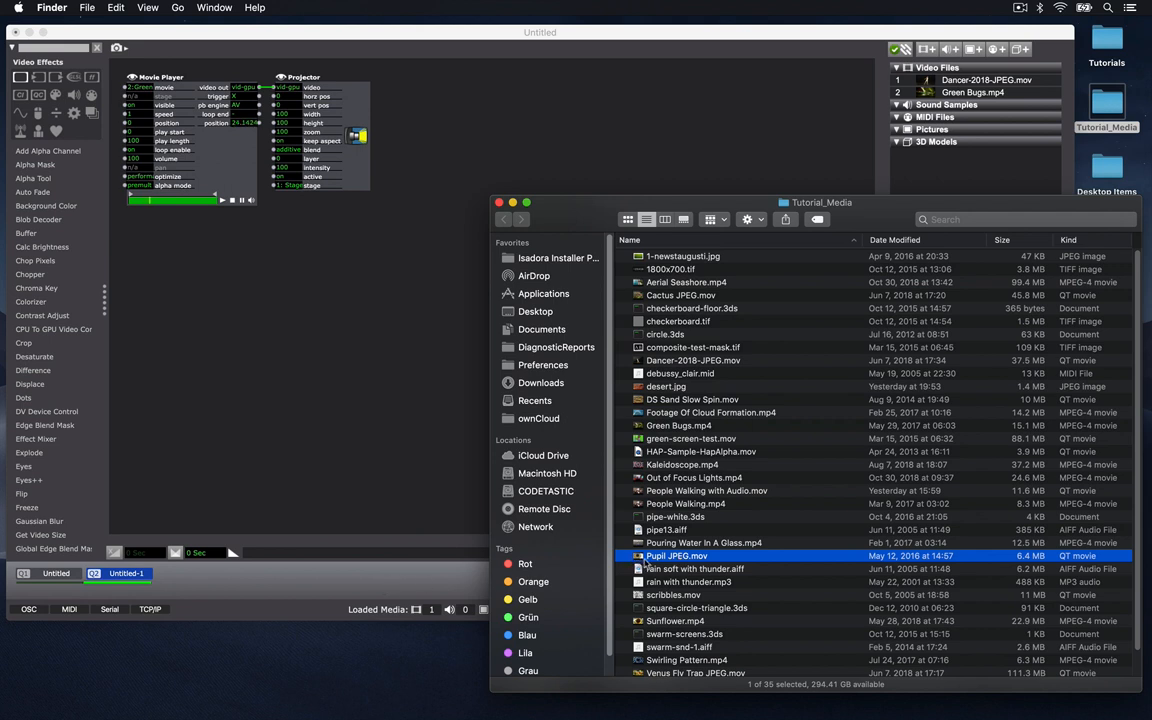
{"action": "left_click_drag", "start_coordinate": [646, 562], "coordinate": [185, 588]}
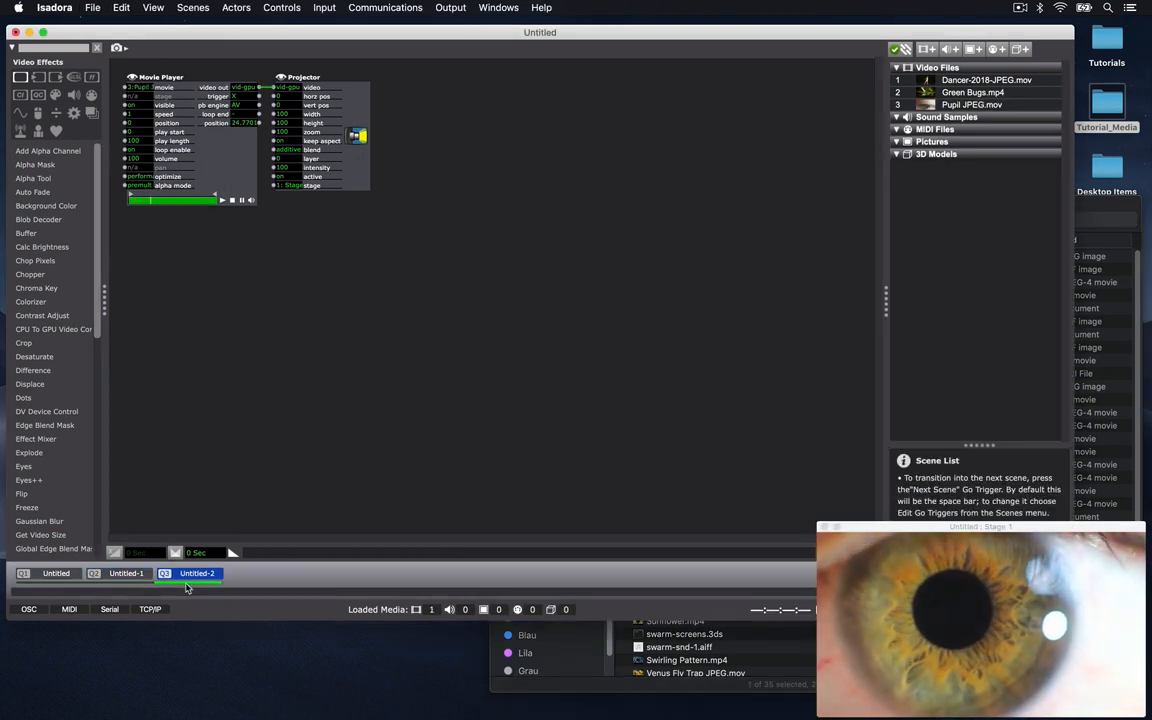
- Drop desert.jpg from the Tutorial_Media folder below the Pupil scene's Movie Player to add a Picture Player linked to its own Projector
{"action": "left_click", "coordinate": [1092, 207]}
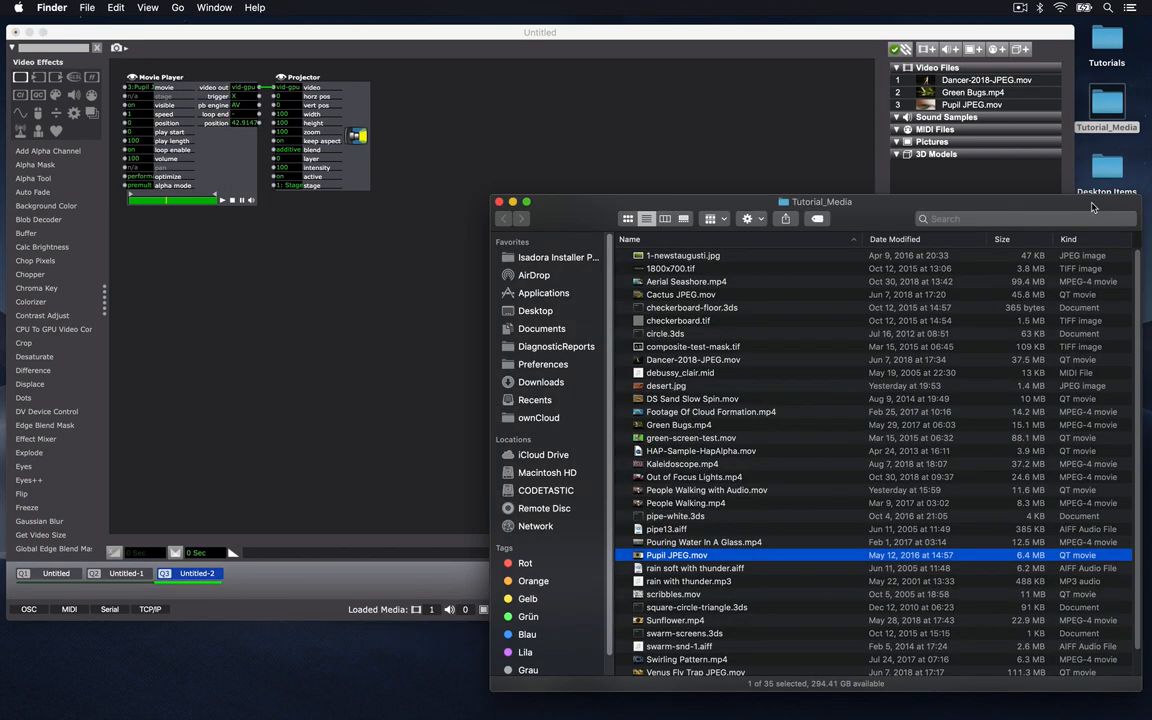
{"action": "left_click", "coordinate": [666, 386]}
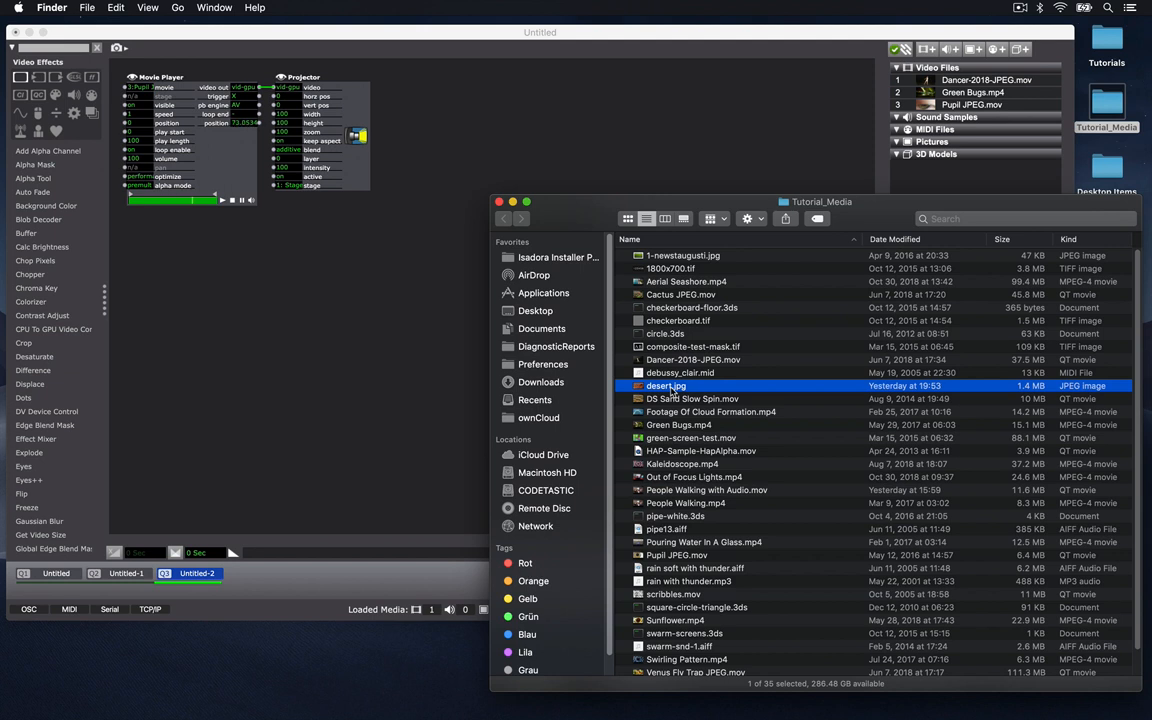
{"action": "left_click_drag", "start_coordinate": [670, 392], "coordinate": [123, 245]}
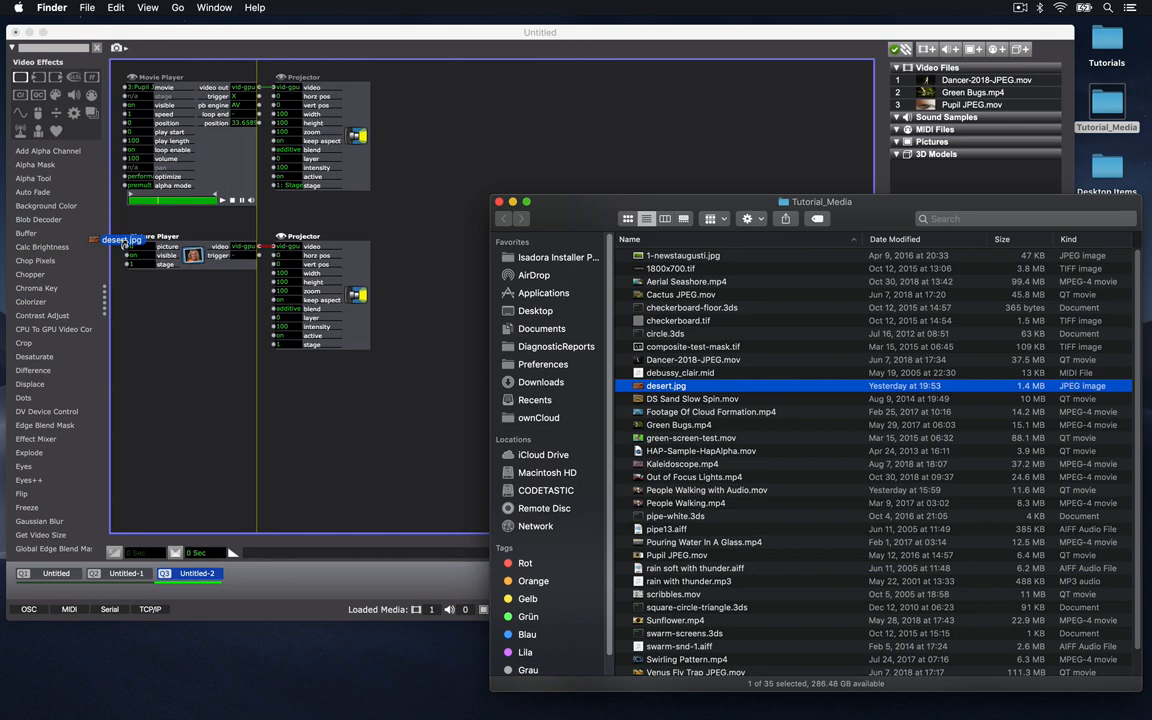
{"action": "left_click_drag", "start_coordinate": [123, 244], "coordinate": [124, 245]}
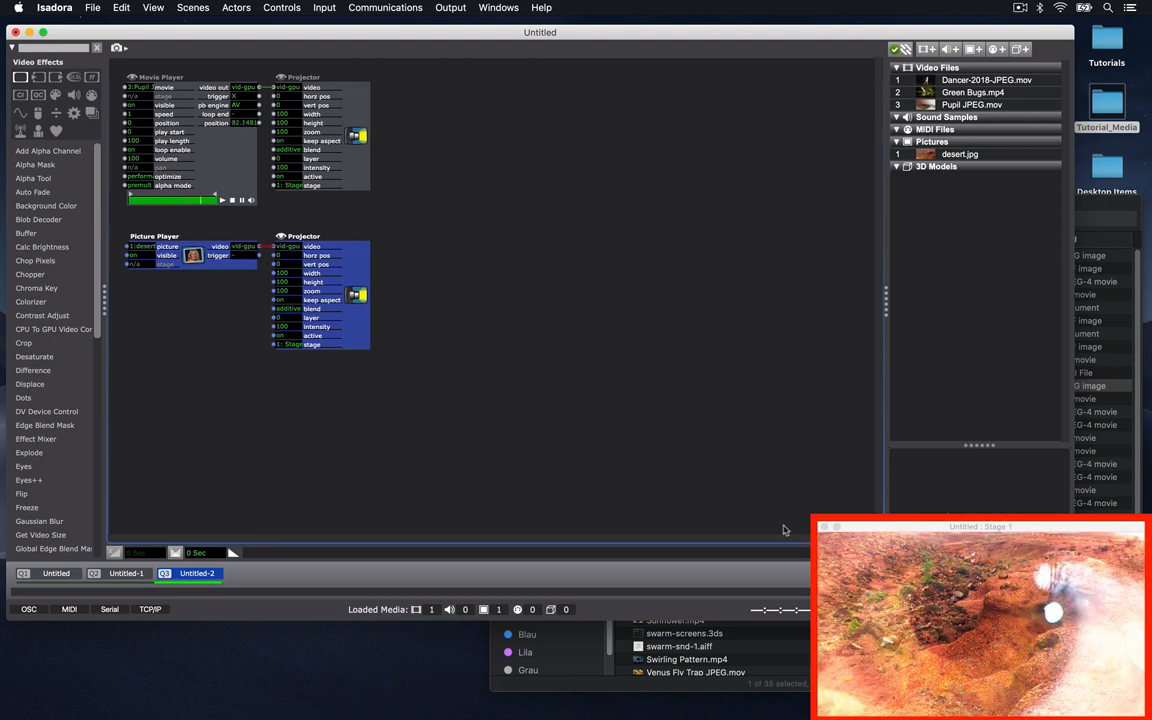
{"action": "left_click", "coordinate": [396, 309]}
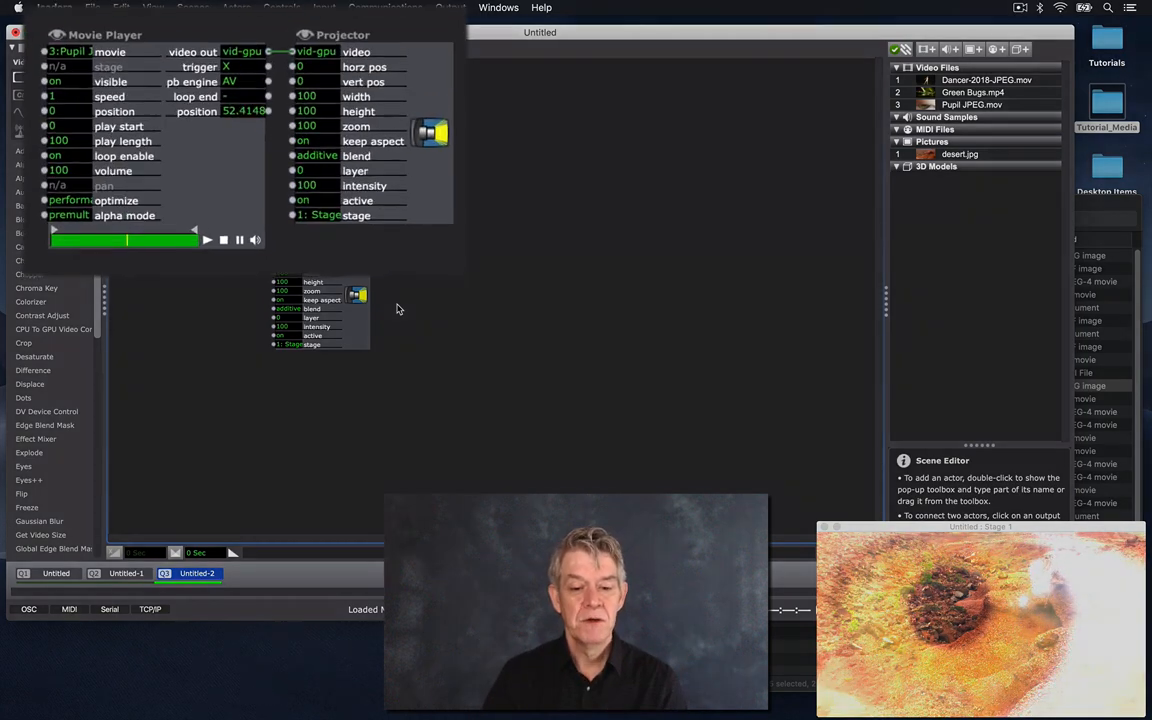
- Reduce the zoom of the Projector linked to the Pupil movie to 51.5
{"action": "left_click", "coordinate": [298, 134]}
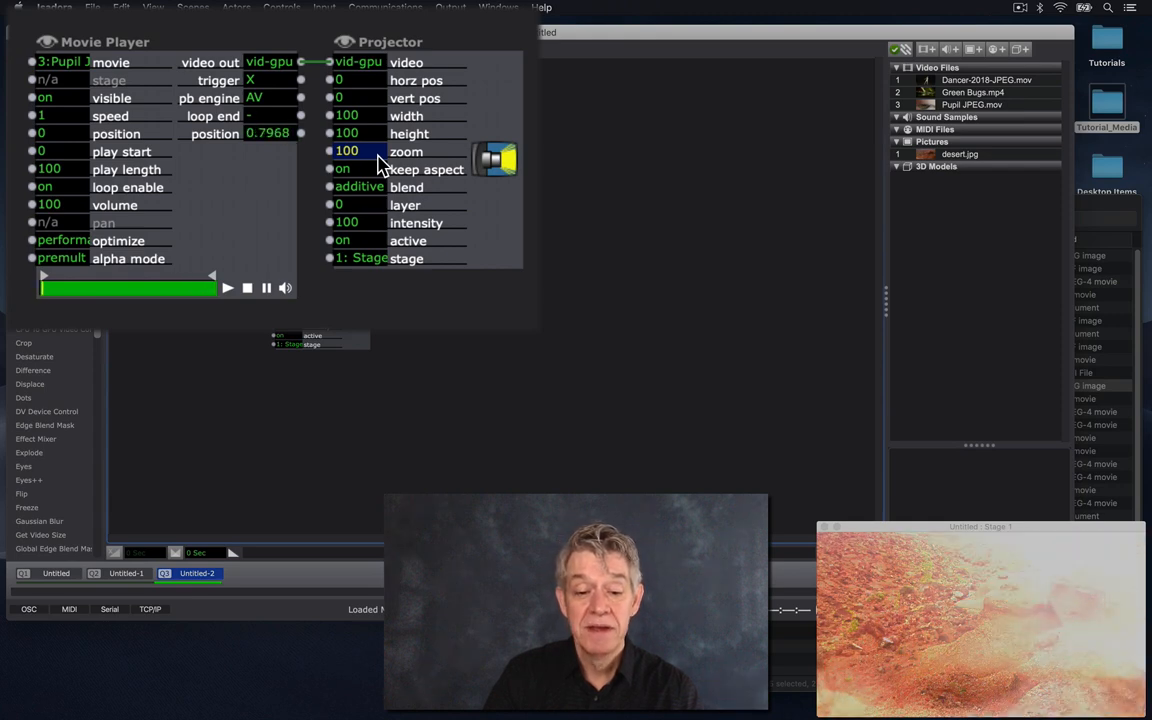
{"action": "left_click", "coordinate": [373, 154]}
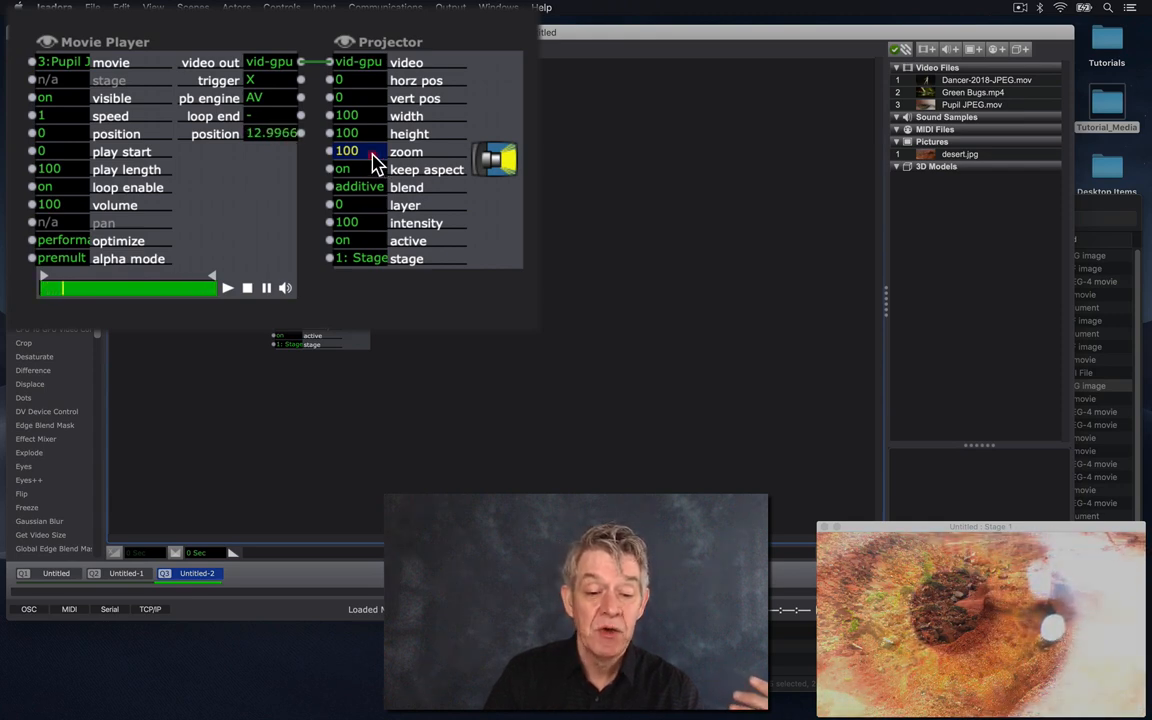
{"action": "left_click_drag", "start_coordinate": [373, 160], "coordinate": [370, 304]}
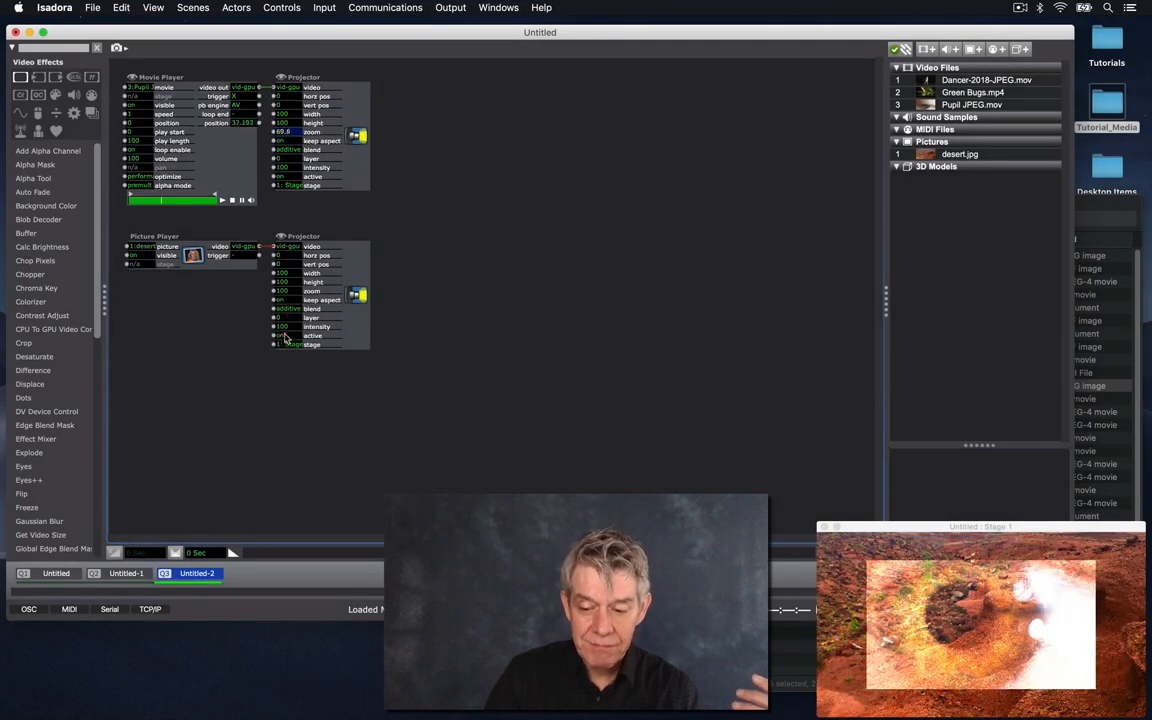
{"action": "left_click_drag", "start_coordinate": [285, 338], "coordinate": [290, 400]}
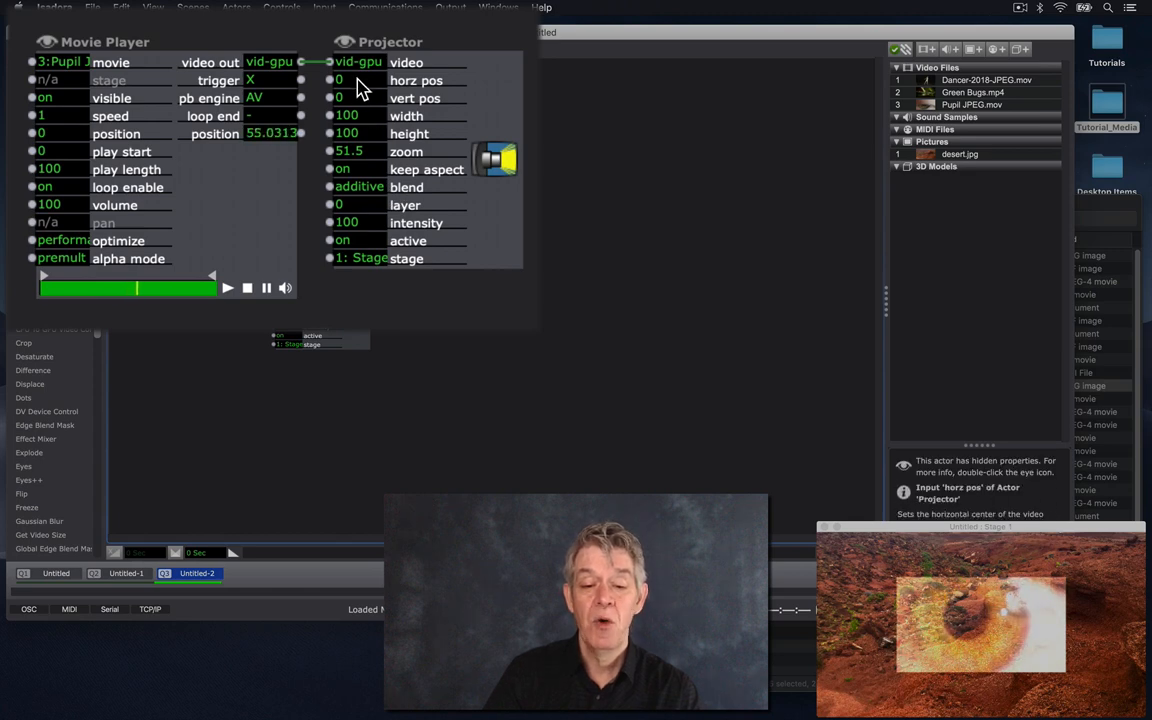
- Set the Pupil movie's Projector horz pos to -21.3 and vert pos to 20.8
{"action": "left_click_drag", "start_coordinate": [360, 88], "coordinate": [352, 324]}
{"action": "left_click_drag", "start_coordinate": [358, 98], "coordinate": [362, 10]}
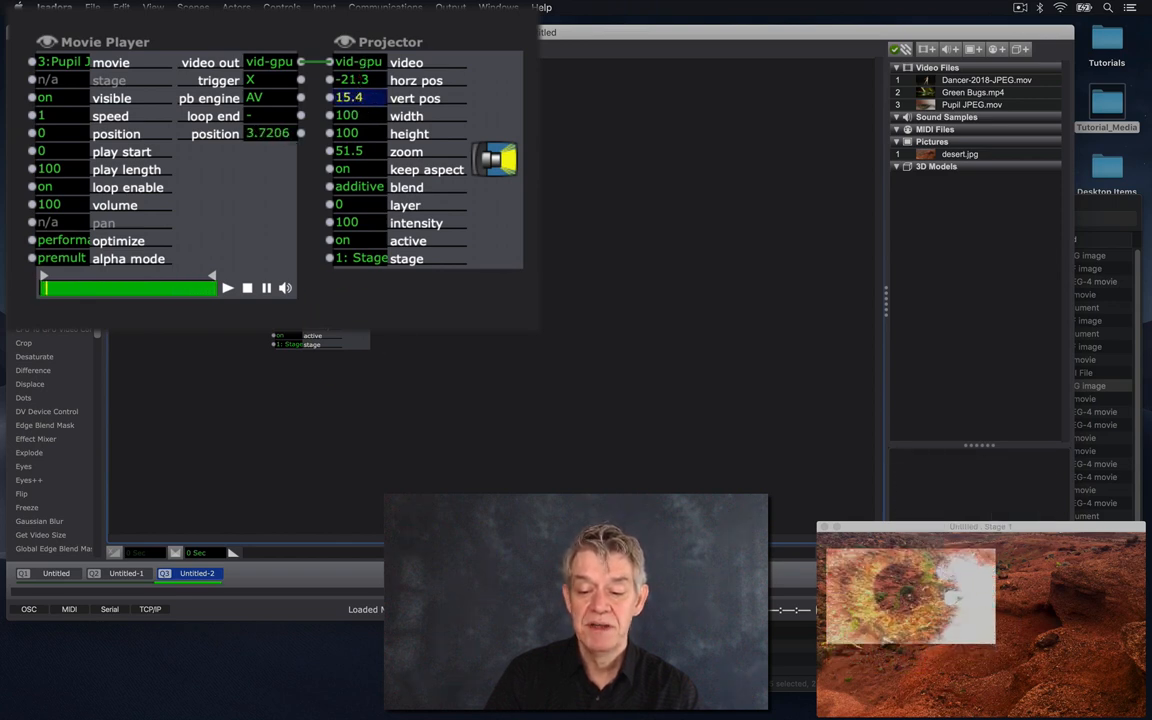
{"action": "left_click_drag", "start_coordinate": [362, 100], "coordinate": [358, 30]}
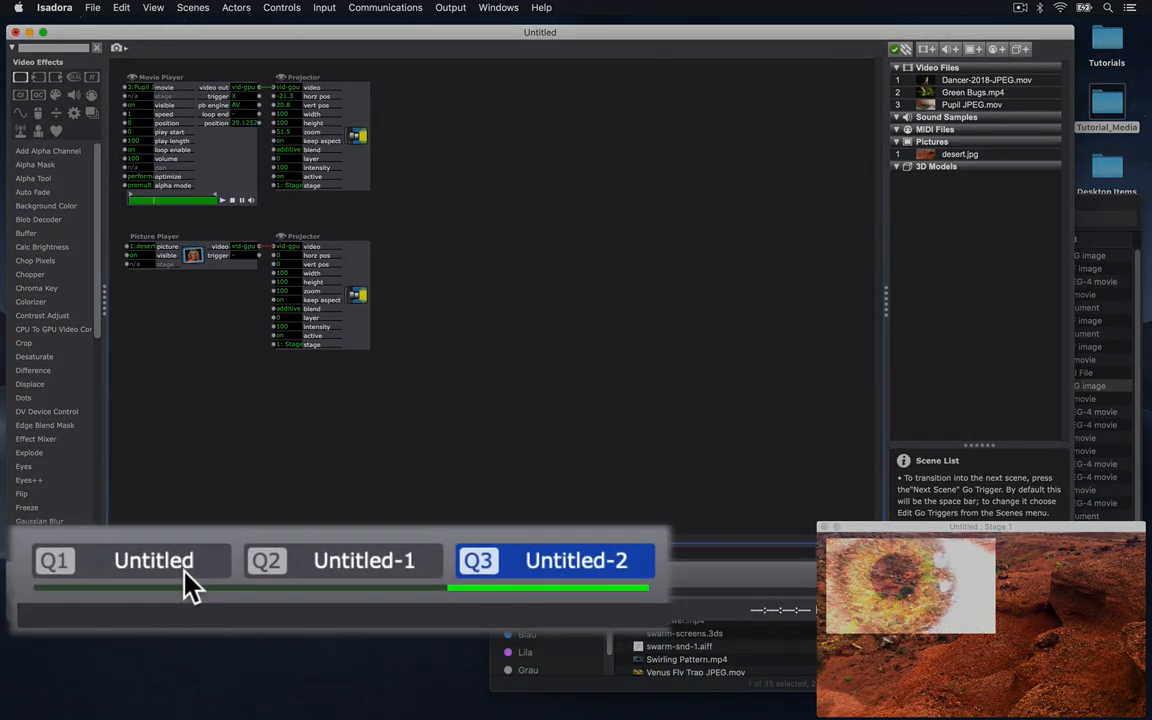
- Rename the first scene as dancer
{"action": "double_click", "coordinate": [181, 566]}
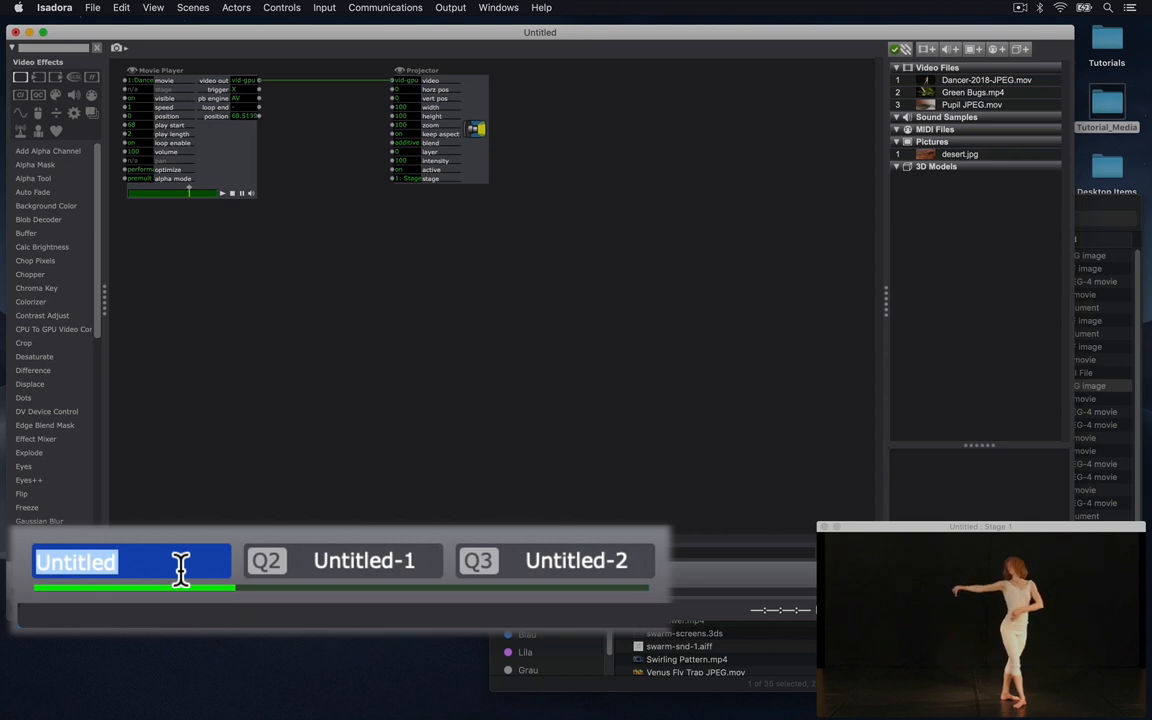
{"action": "type", "text": "dancer"}
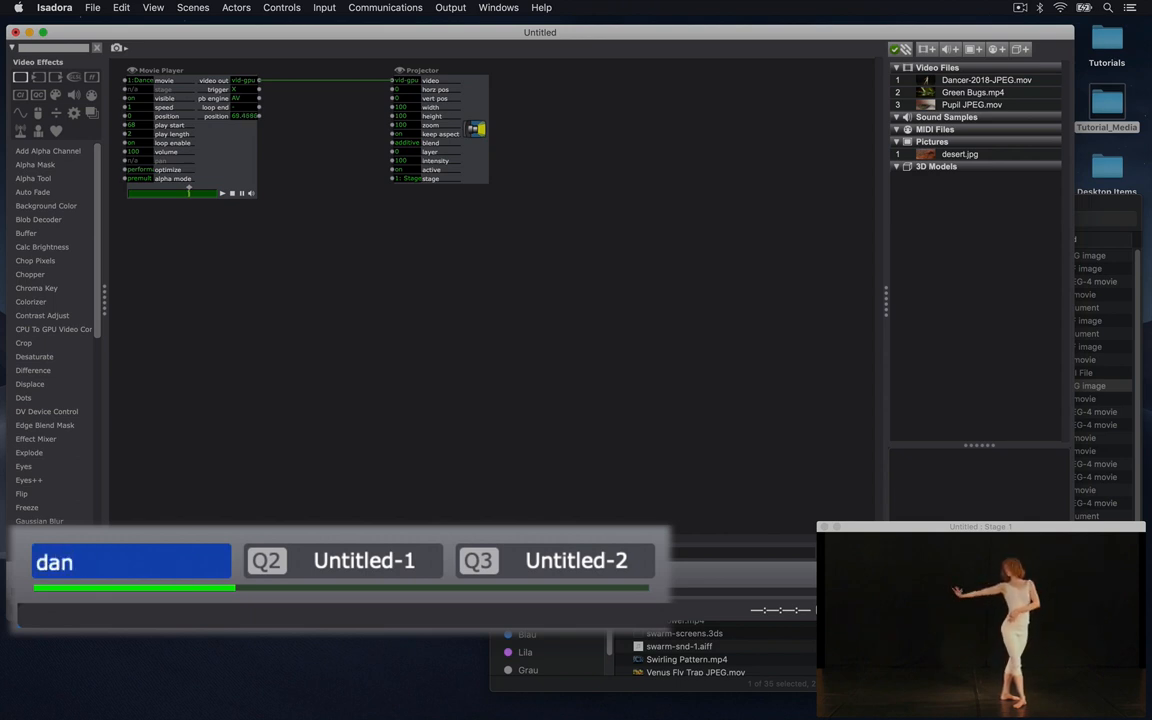
{"action": "key", "text": "BackSpace"}
{"action": "type", "text": "er"}
{"action": "key", "text": "Return"}
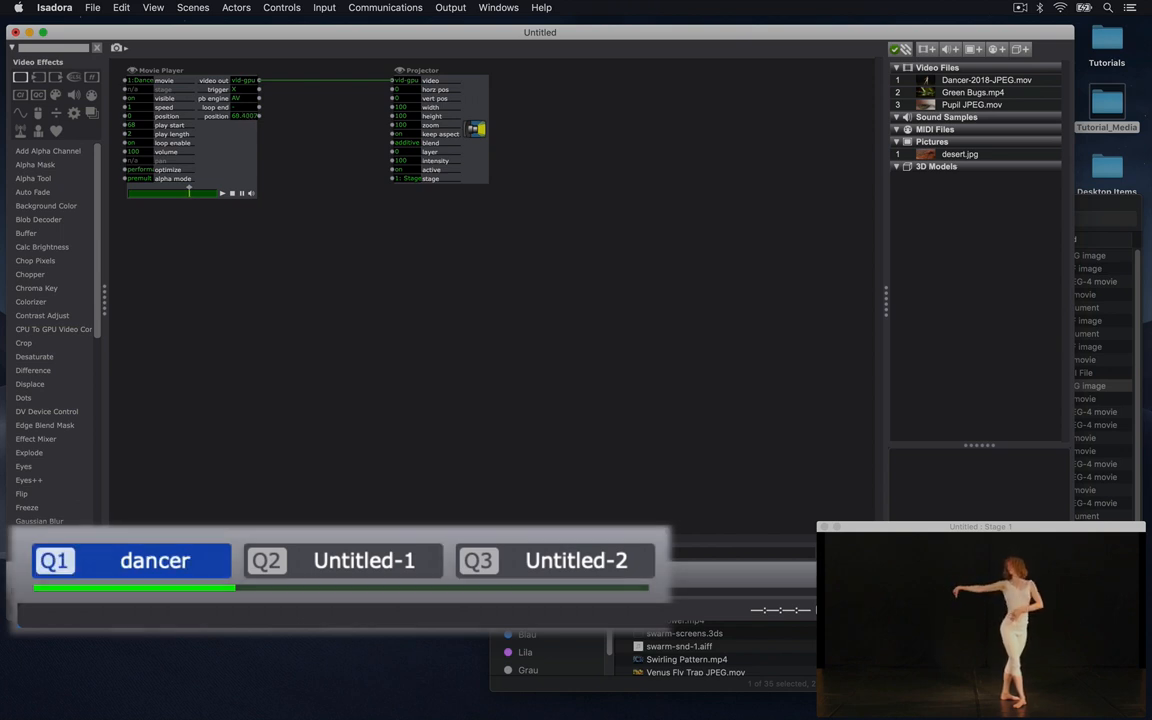
- Rename the second scene as bugs and the third scene as eye desert
{"action": "double_click", "coordinate": [345, 568]}
{"action": "type", "text": "bugs"}
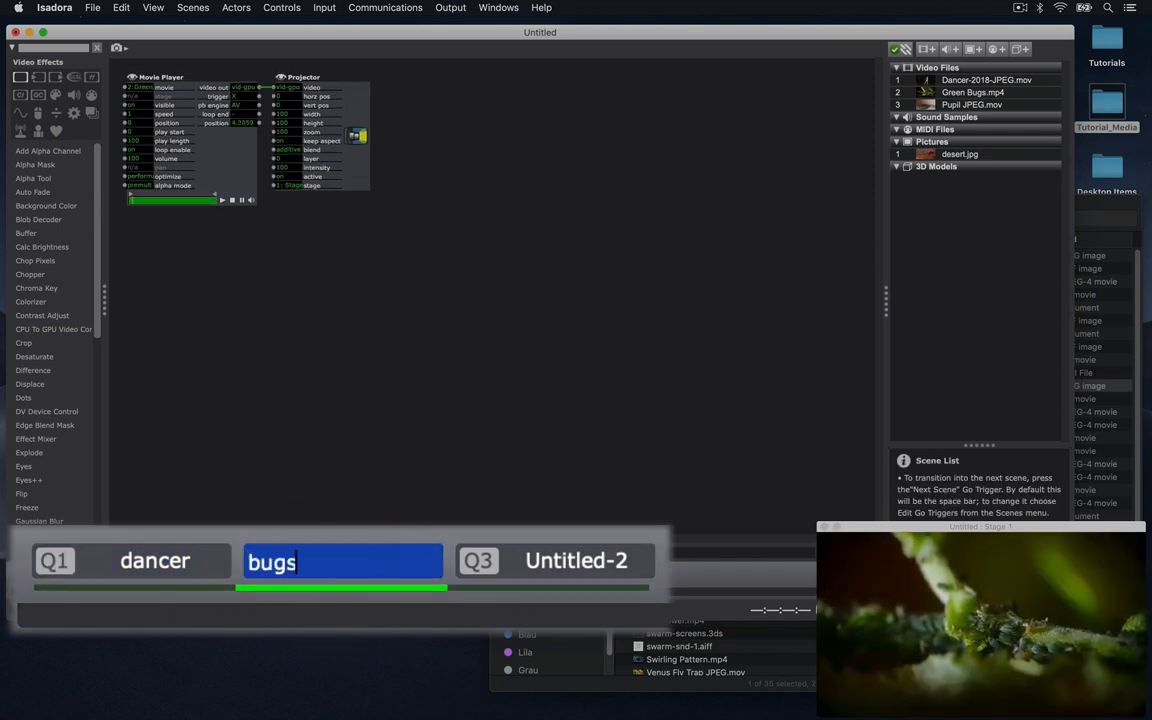
{"action": "key", "text": "Return"}
{"action": "left_click", "coordinate": [582, 562]}
{"action": "double_click", "coordinate": [582, 560]}
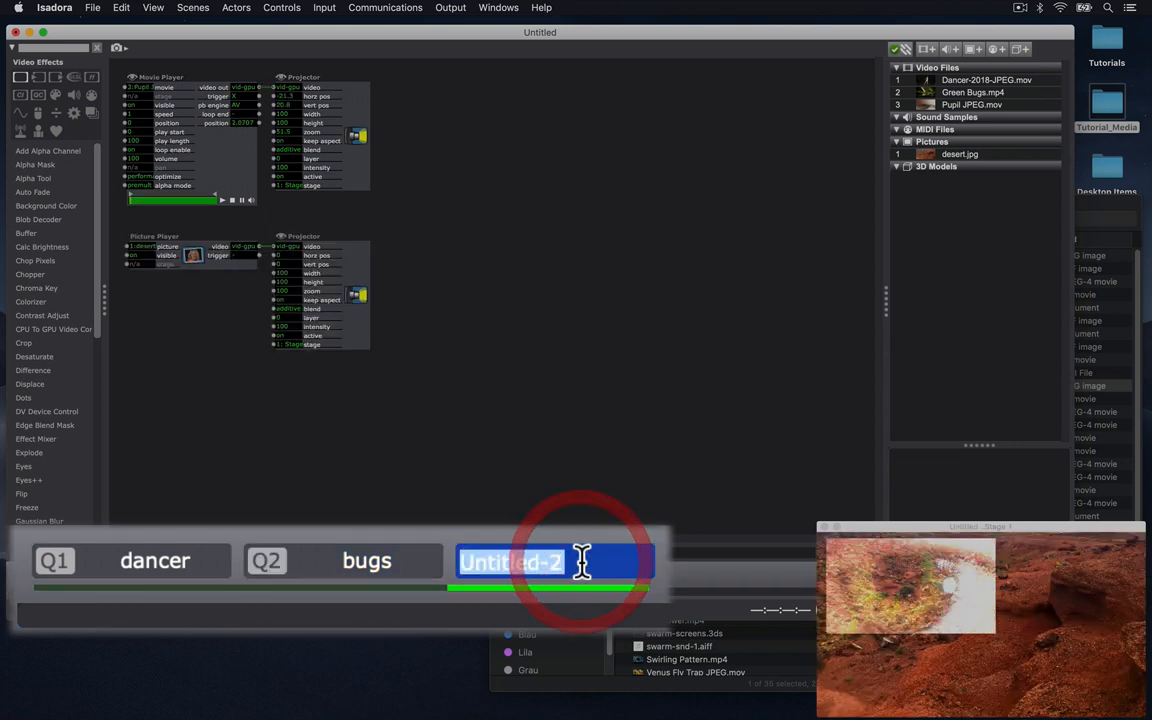
{"action": "type", "text": "eye desert"}
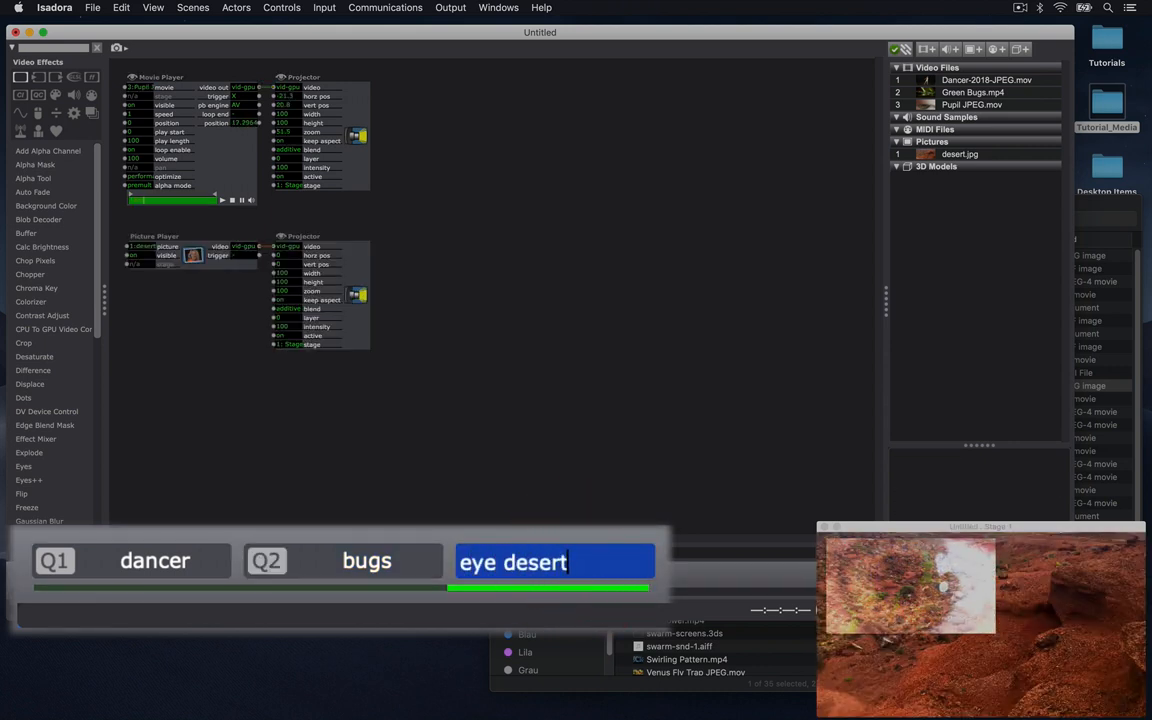
{"action": "key", "text": "Return"}
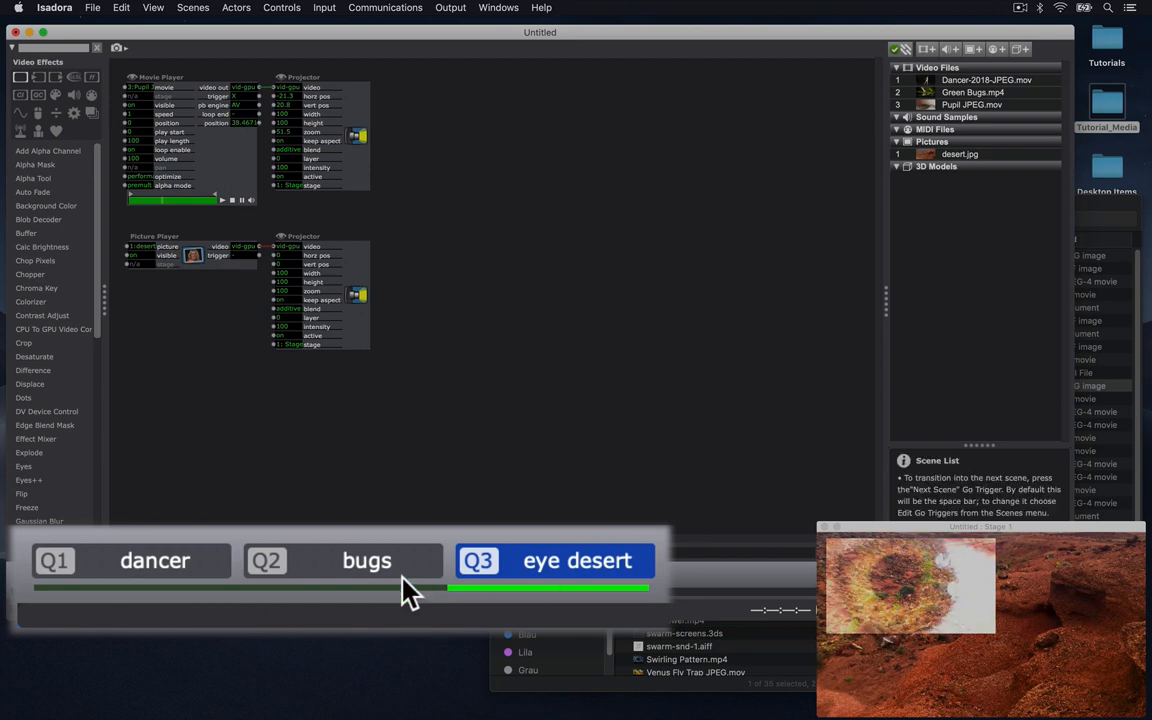
- Activate the dancer, bugs and eye desert scenes in turn to compare their stage output
{"action": "left_click", "coordinate": [222, 576]}
{"action": "left_click", "coordinate": [313, 585]}
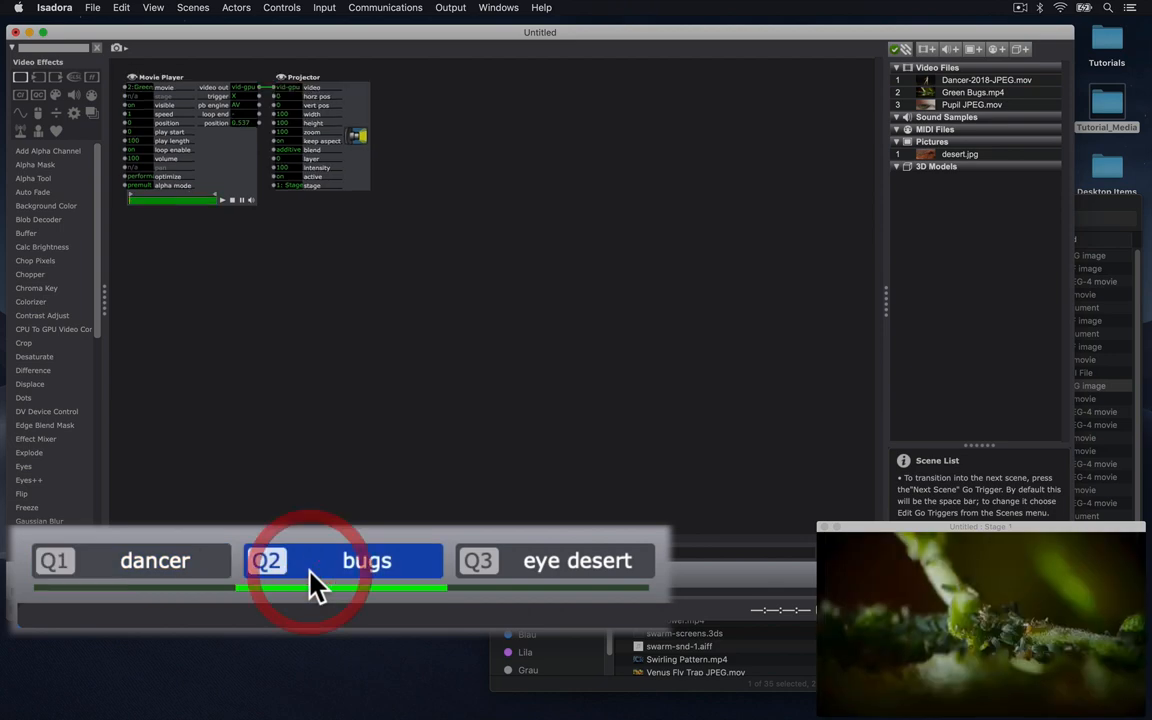
{"action": "left_click", "coordinate": [509, 597]}
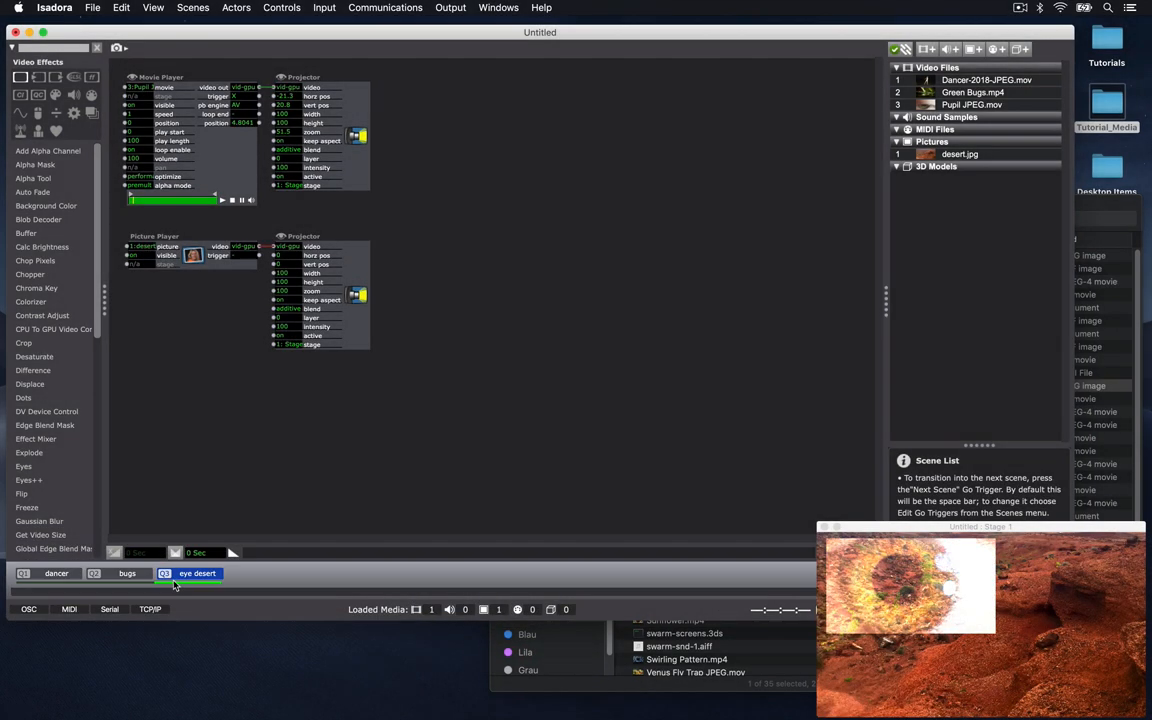
- Return to the dancer scene and use the Next Scene trigger twice to advance through bugs to eye desert
{"action": "left_click", "coordinate": [72, 576]}
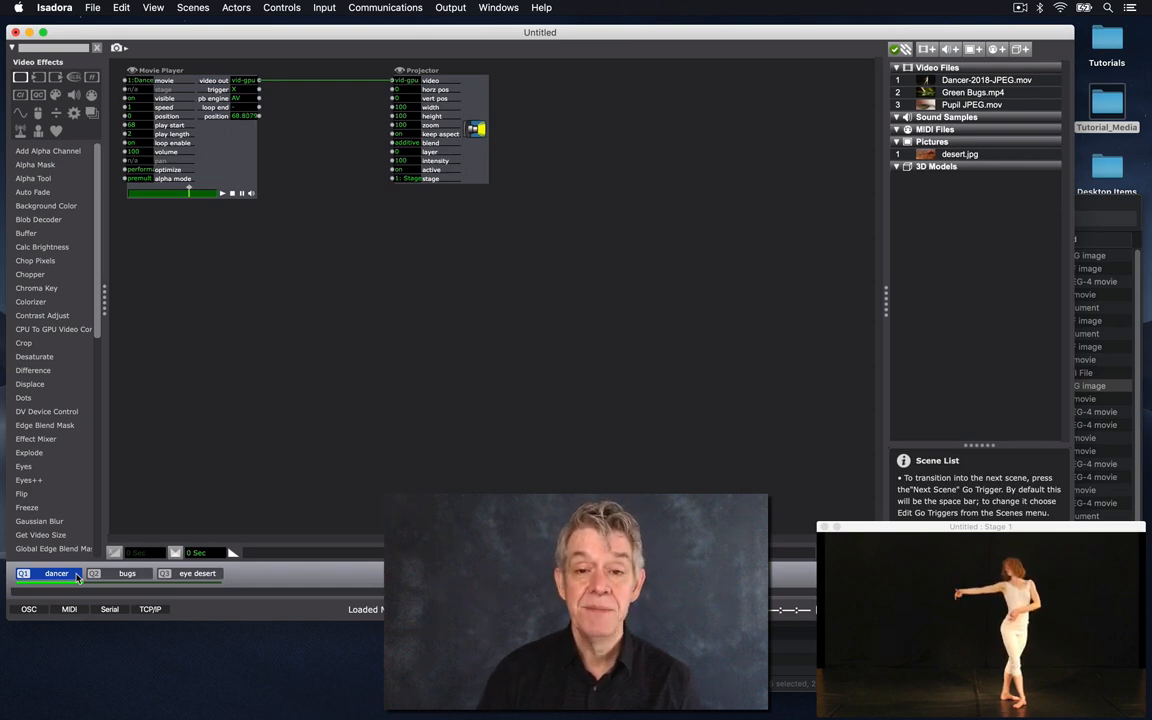
{"action": "key", "text": "space"}
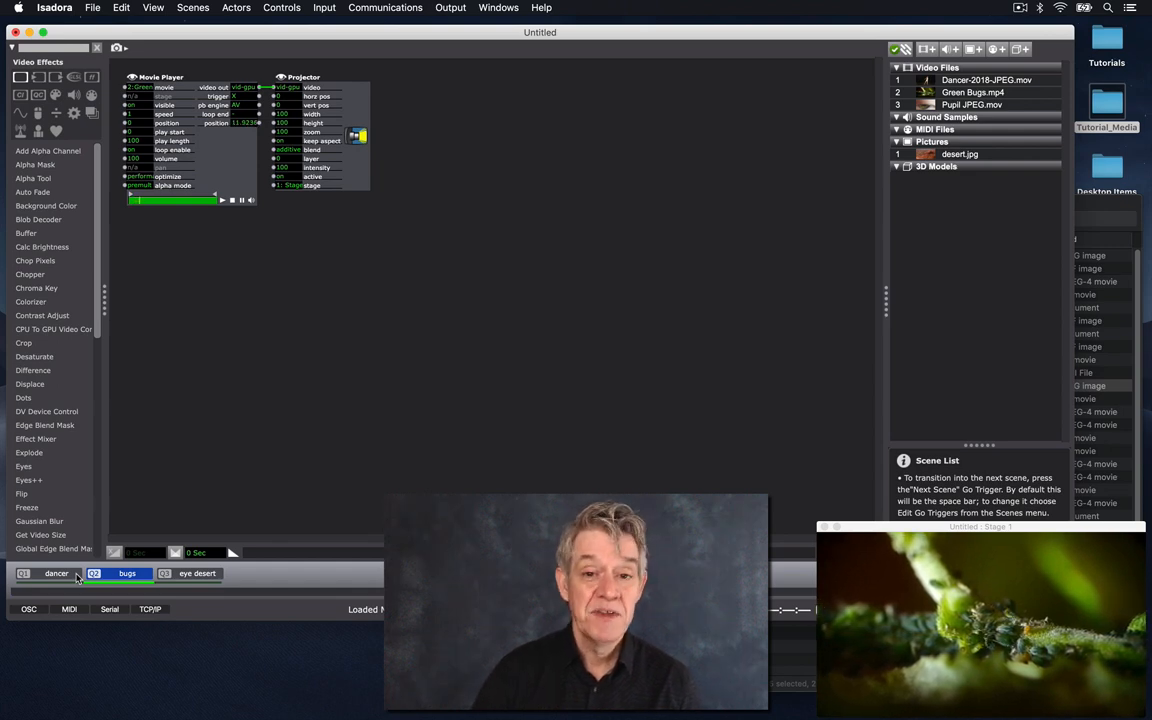
{"action": "key", "text": "space"}
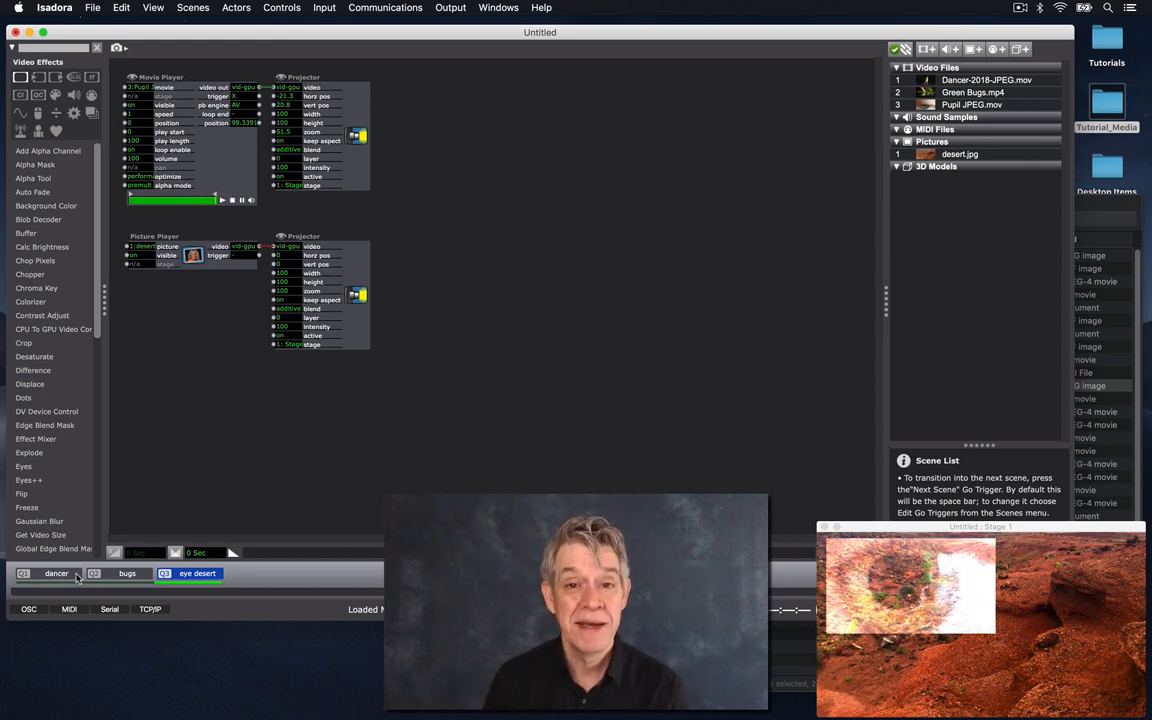
- Activate the dancer scene and set its fade out time to 3 seconds
{"action": "left_click", "coordinate": [76, 578]}
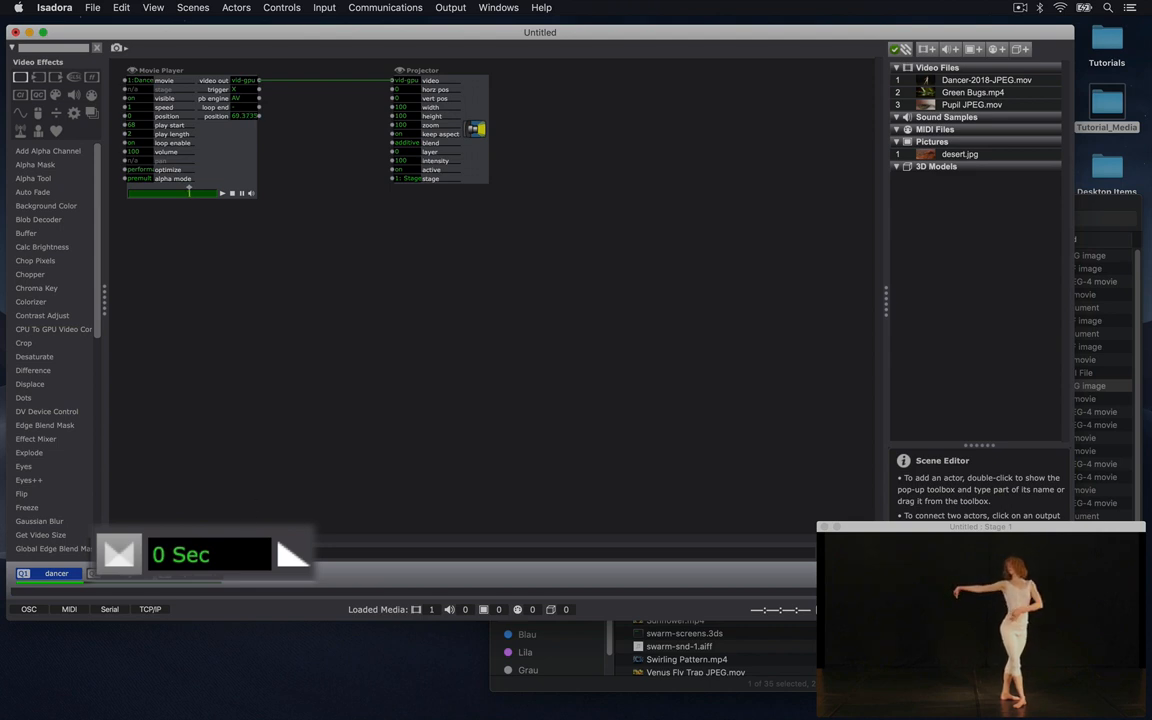
{"action": "left_click", "coordinate": [216, 560]}
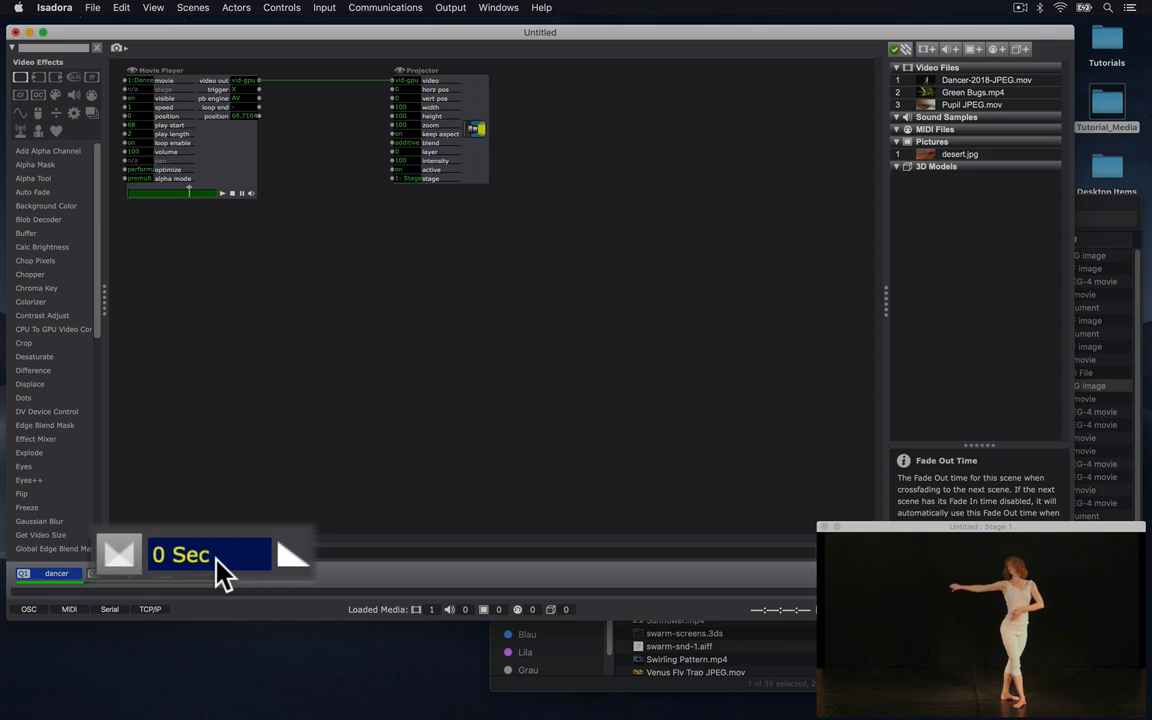
{"action": "type", "text": "3"}
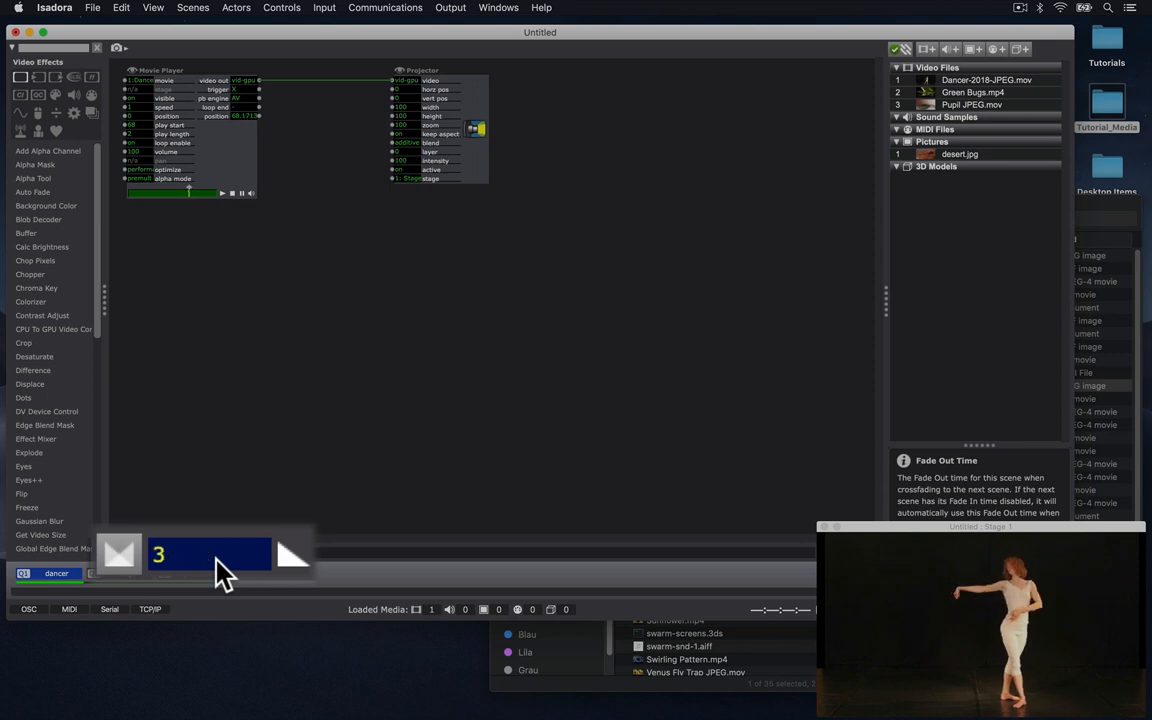
{"action": "key", "text": "Return"}
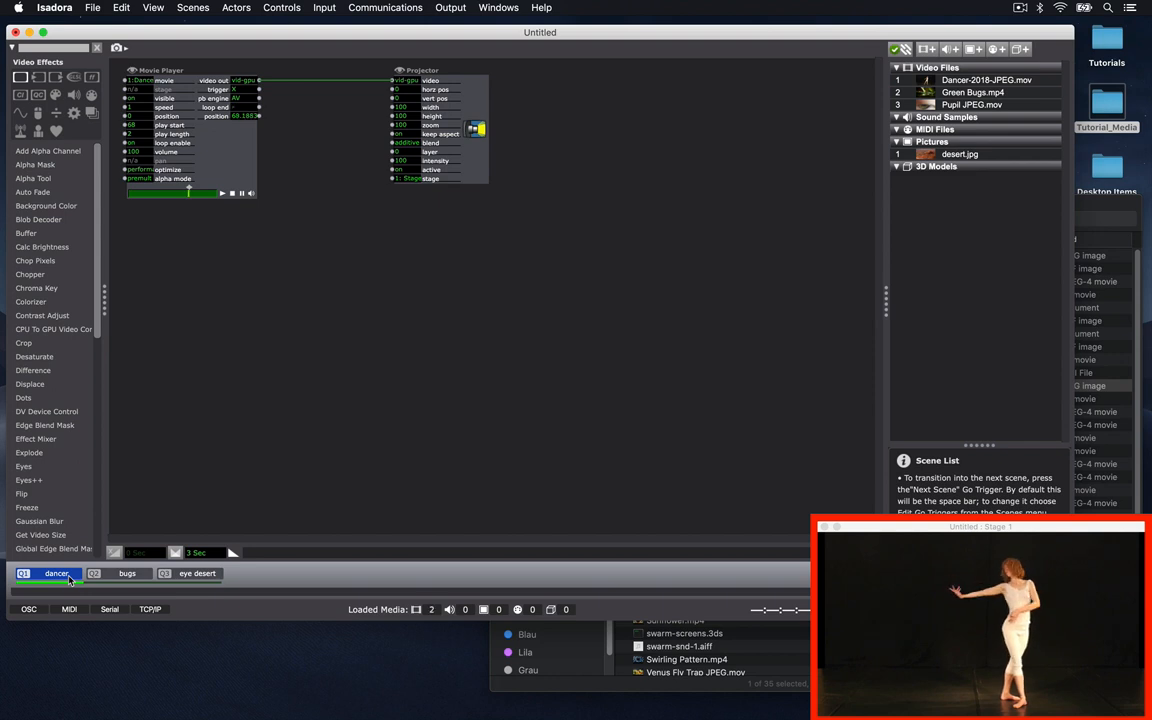
- Crossfade from the dancer scene to the bugs scene and set the bugs scene's fade out time to 1 second
{"action": "key", "text": "space"}
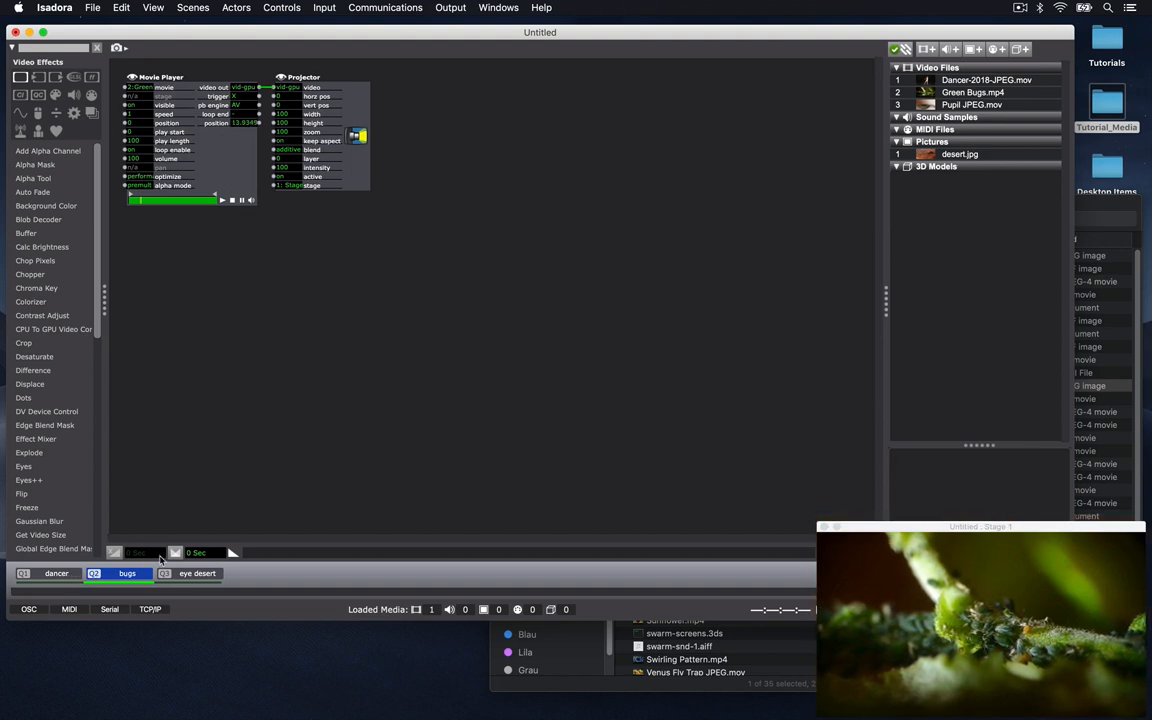
{"action": "left_click", "coordinate": [194, 553]}
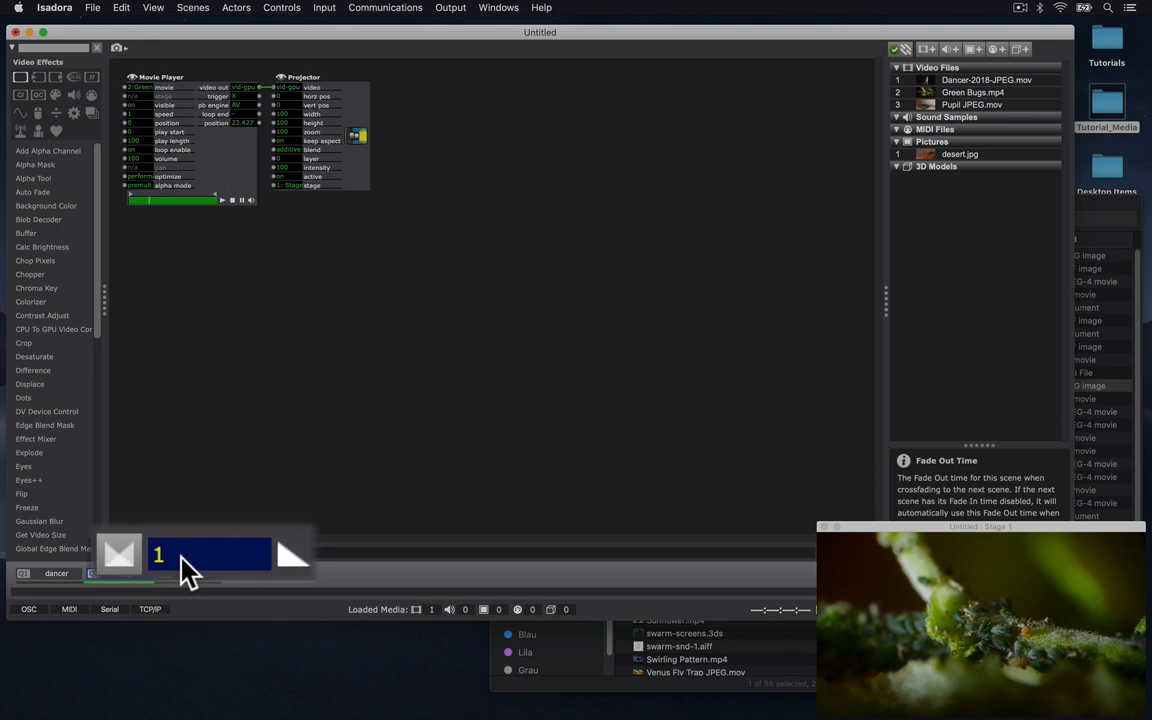
{"action": "type", "text": "1"}
{"action": "key", "text": "Return"}
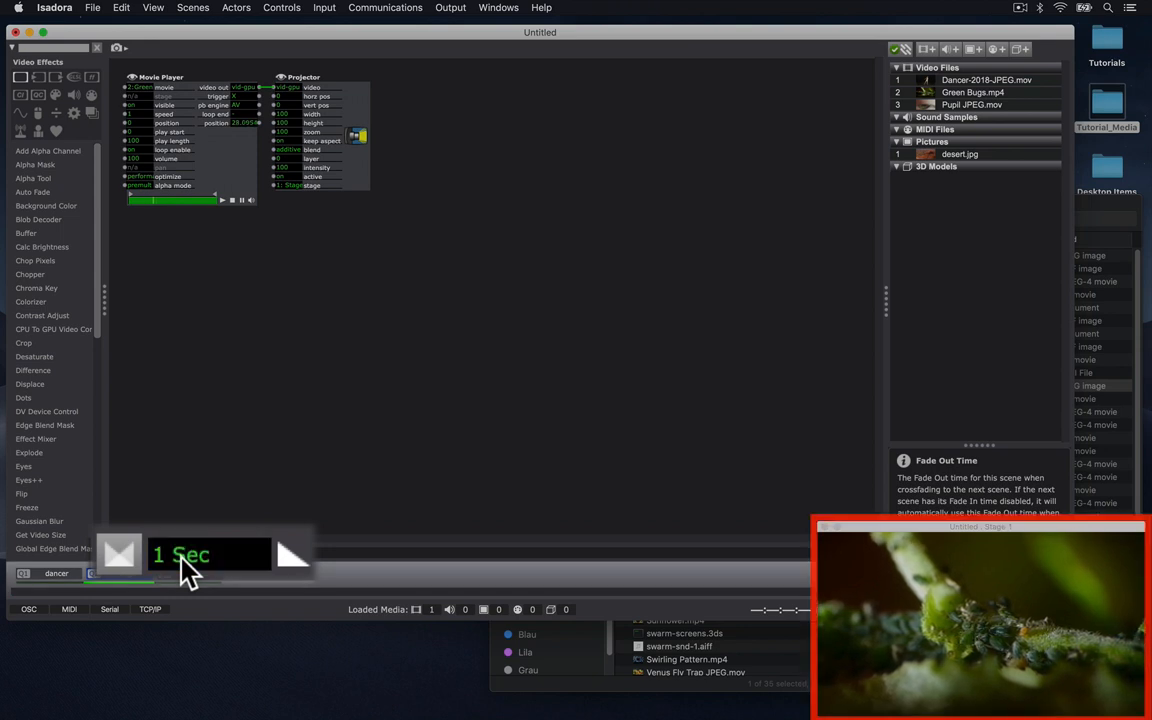
- Crossfade from the bugs scene to the eye desert scene, and insert a new scene named blackout after it
{"action": "left_click", "coordinate": [197, 573]}
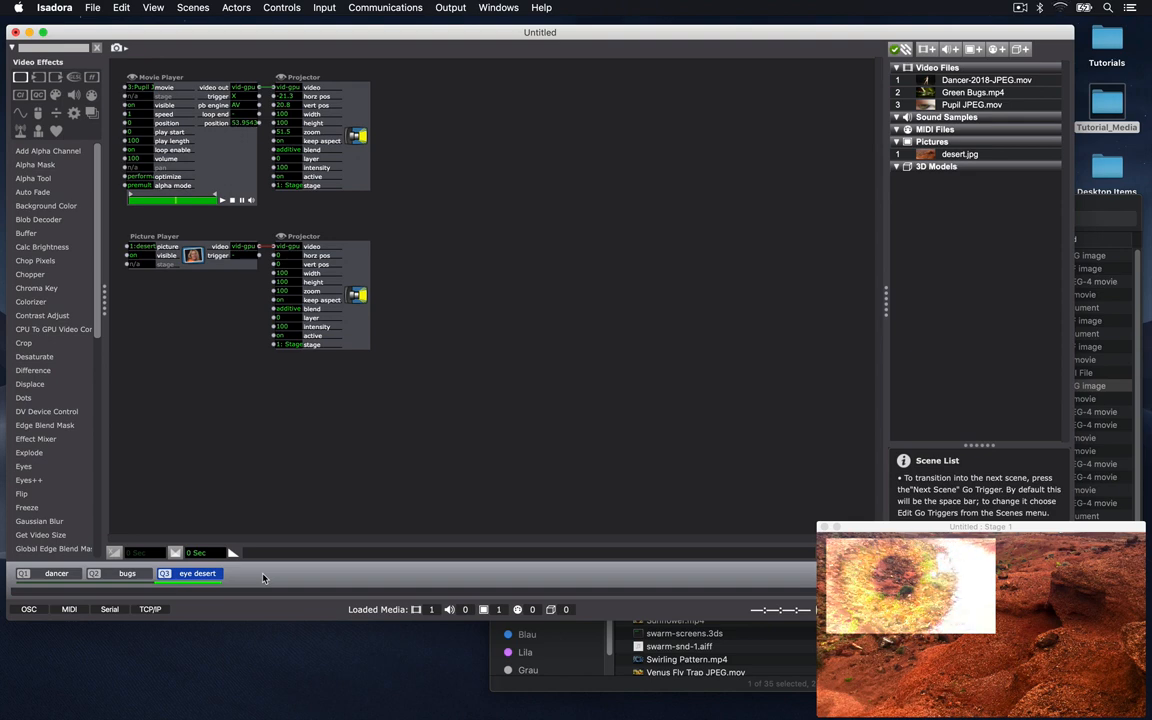
{"action": "left_click", "coordinate": [262, 575]}
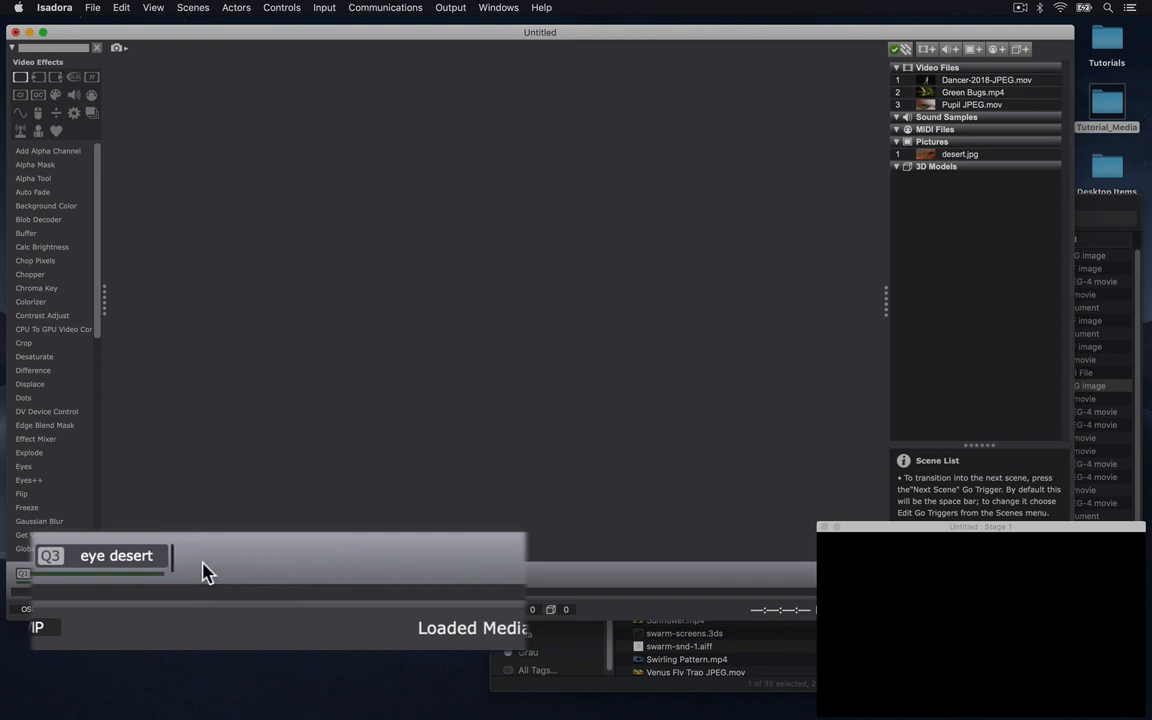
{"action": "right_click", "coordinate": [203, 571]}
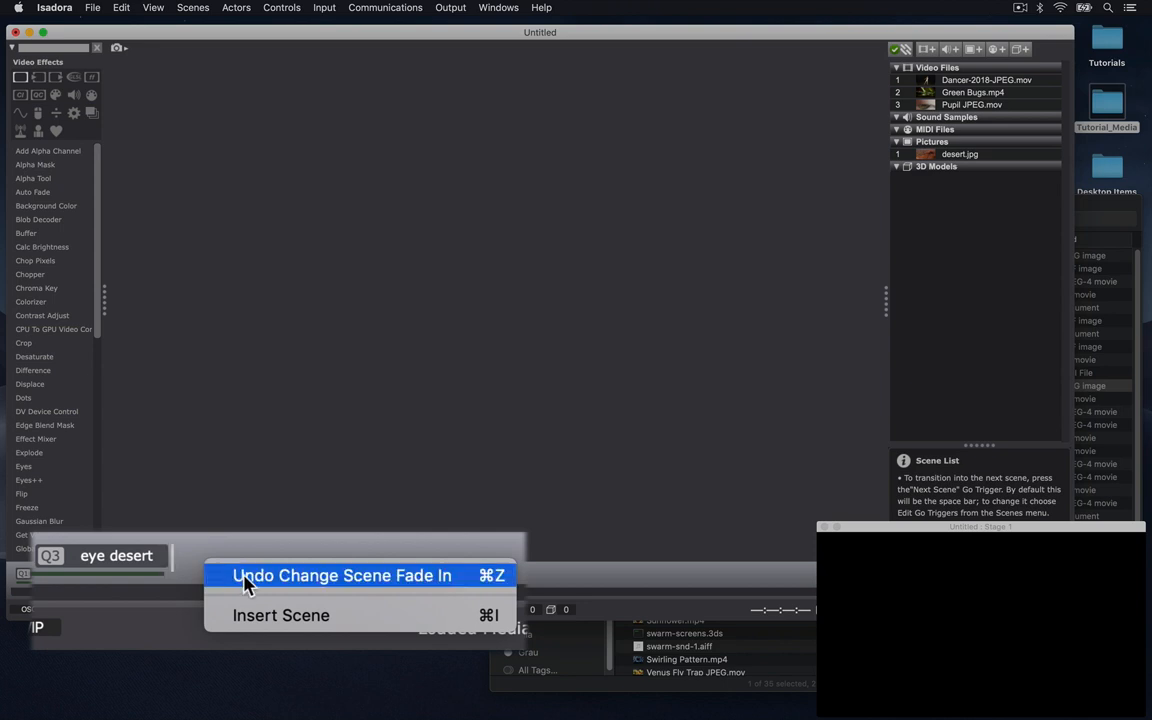
{"action": "left_click", "coordinate": [266, 618]}
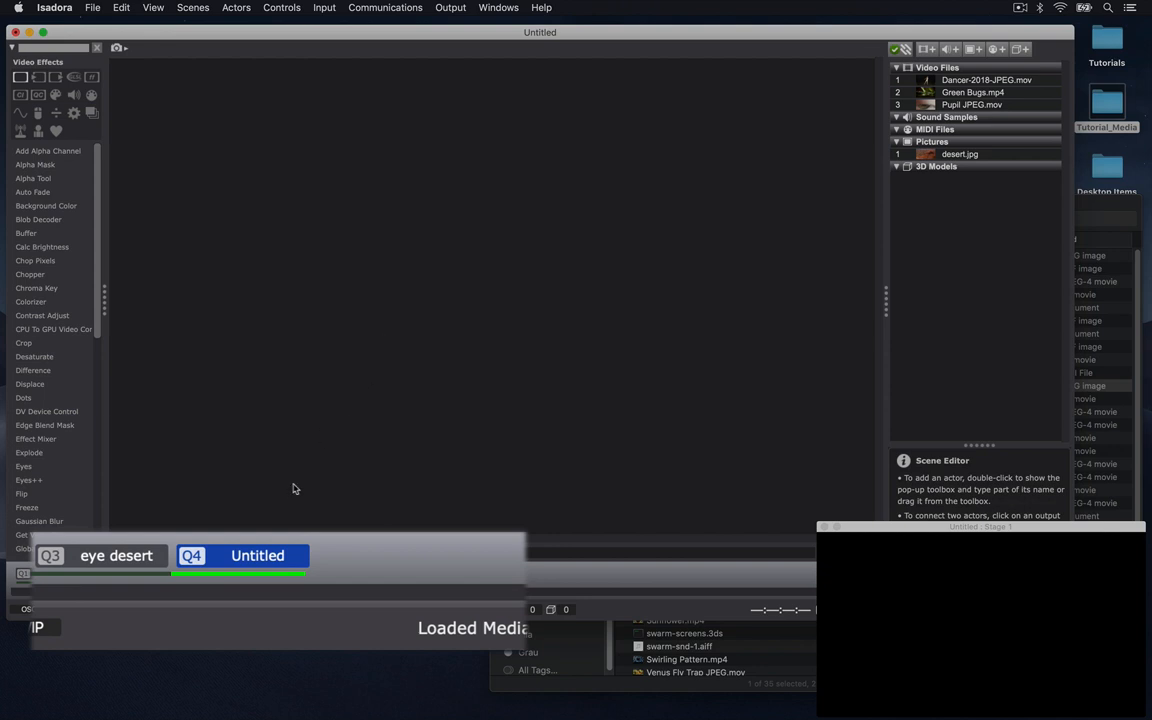
{"action": "double_click", "coordinate": [257, 558]}
{"action": "type", "text": "blackout"}
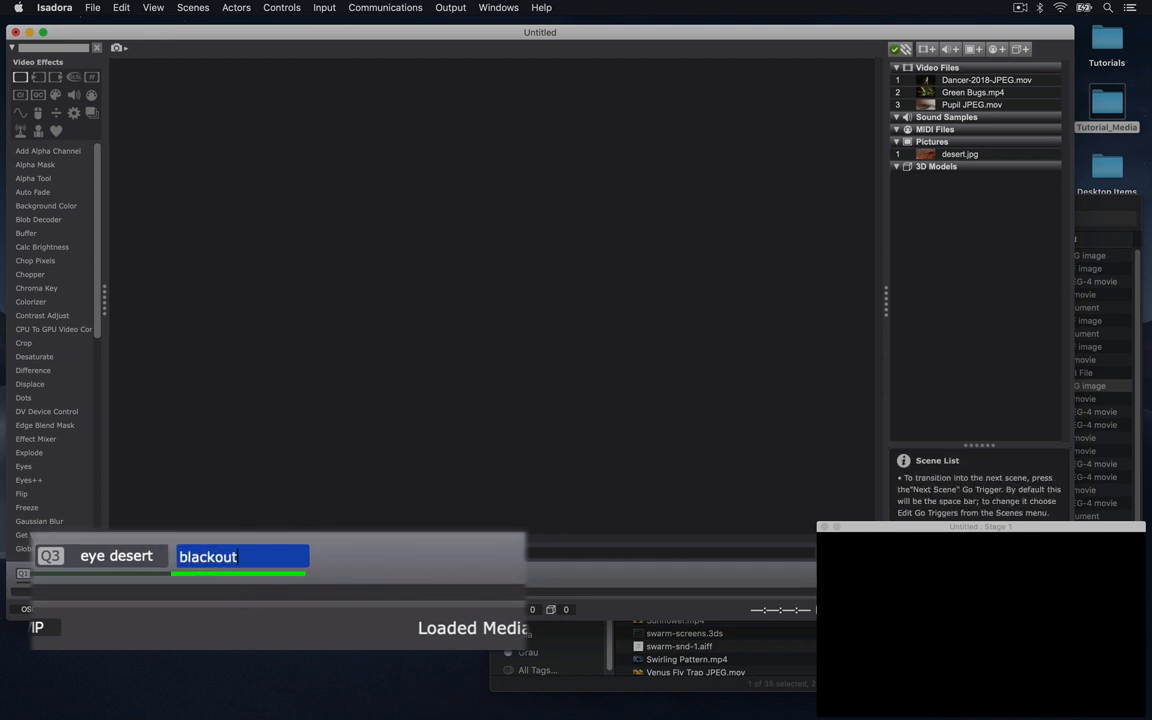
{"action": "key", "text": "Return"}
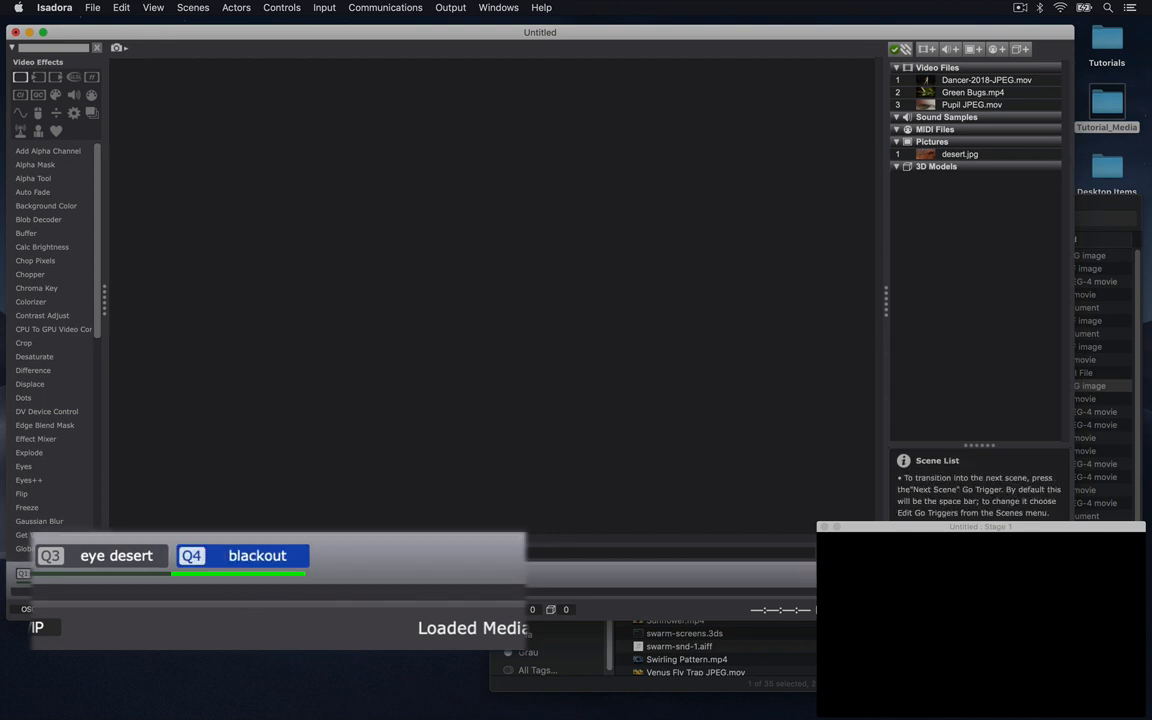
- Set the eye desert scene's fade out time to 10 seconds and trigger the crossfade to the blackout scene
{"action": "left_click", "coordinate": [205, 579]}
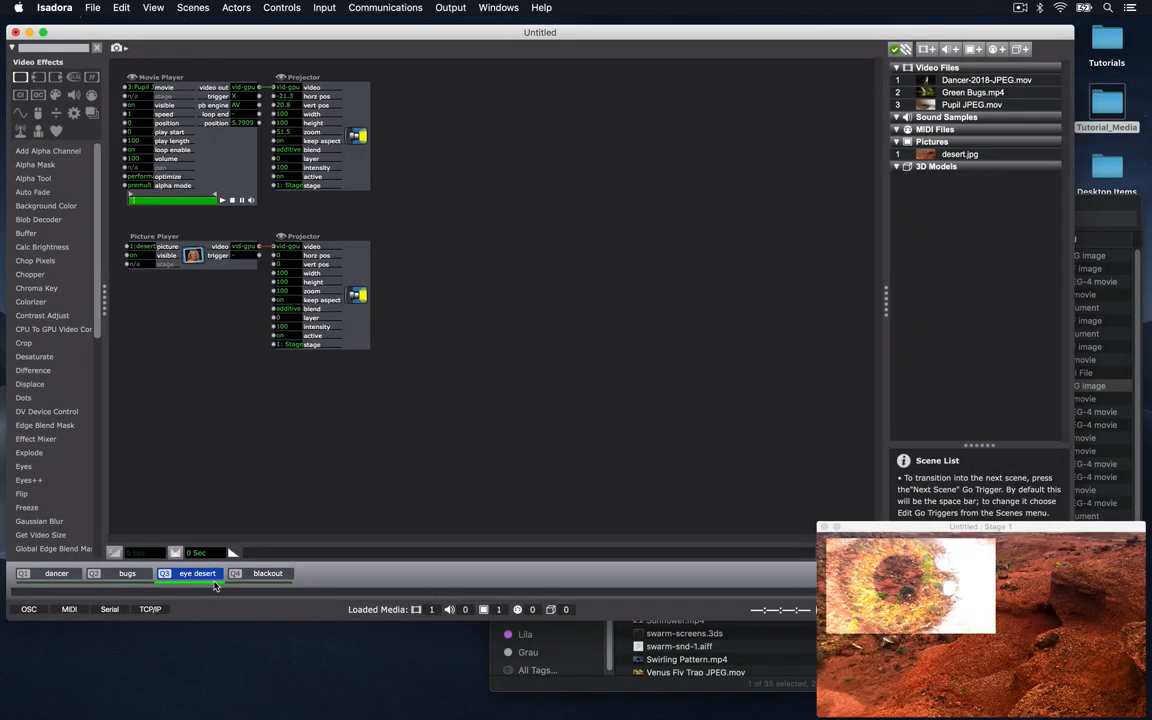
{"action": "left_click", "coordinate": [229, 563]}
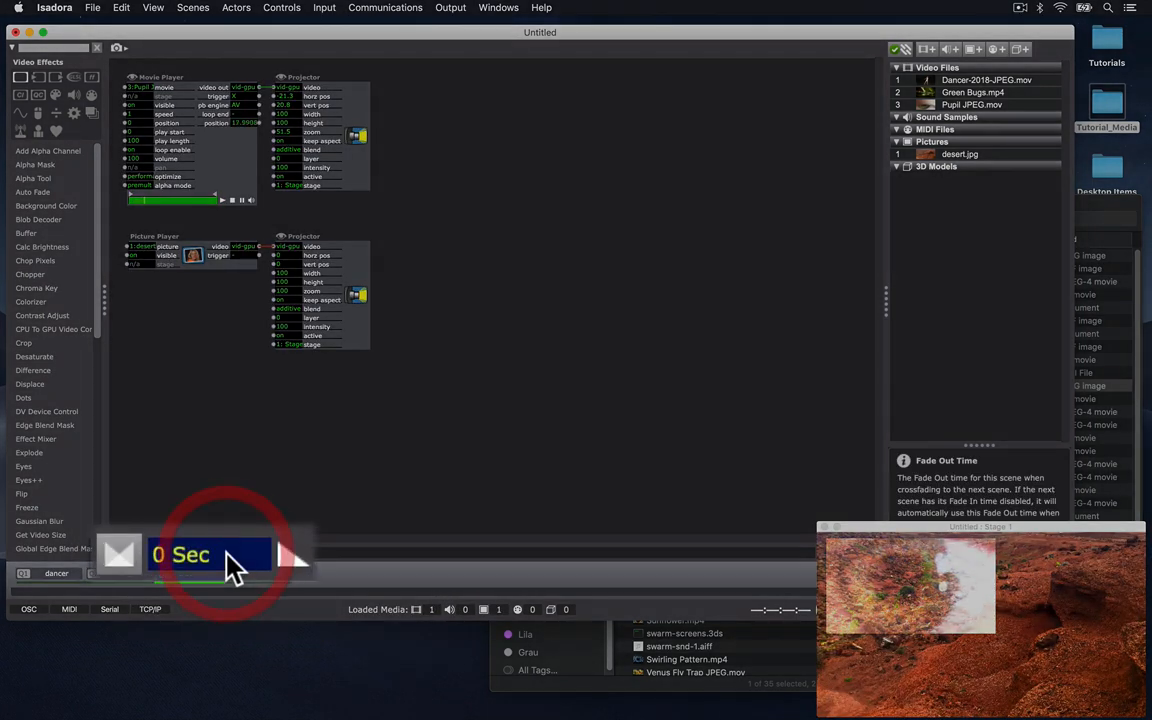
{"action": "type", "text": "10"}
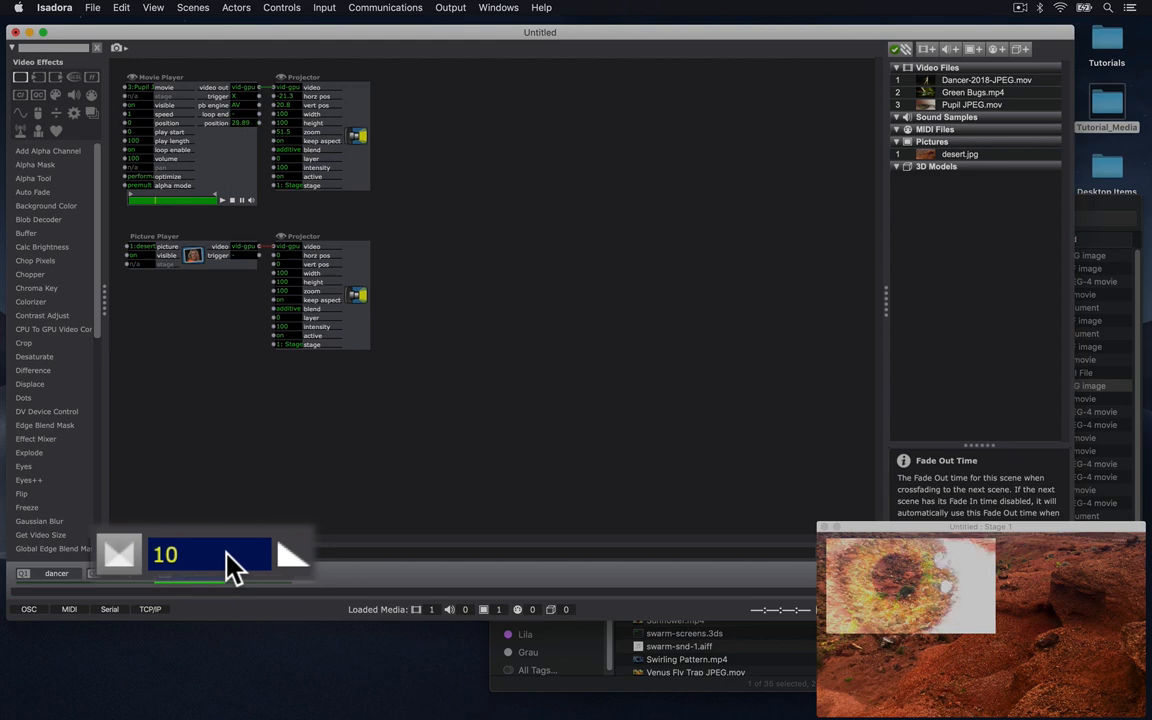
{"action": "key", "text": "Return"}
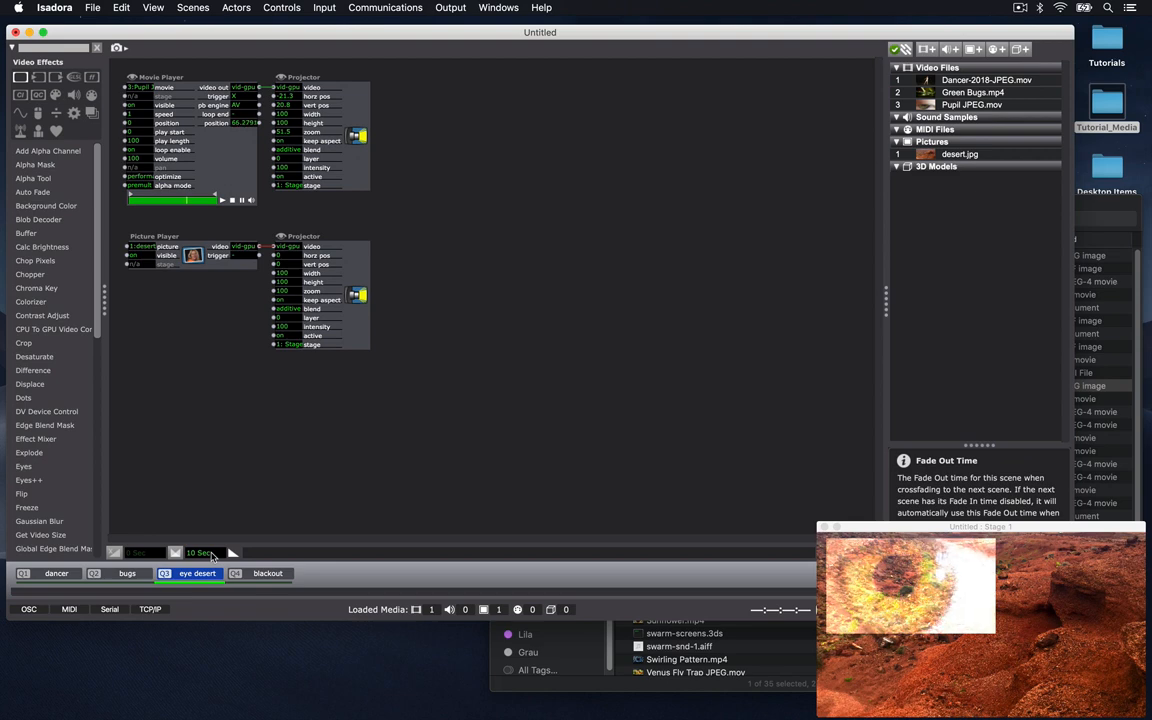
{"action": "key", "text": "space"}
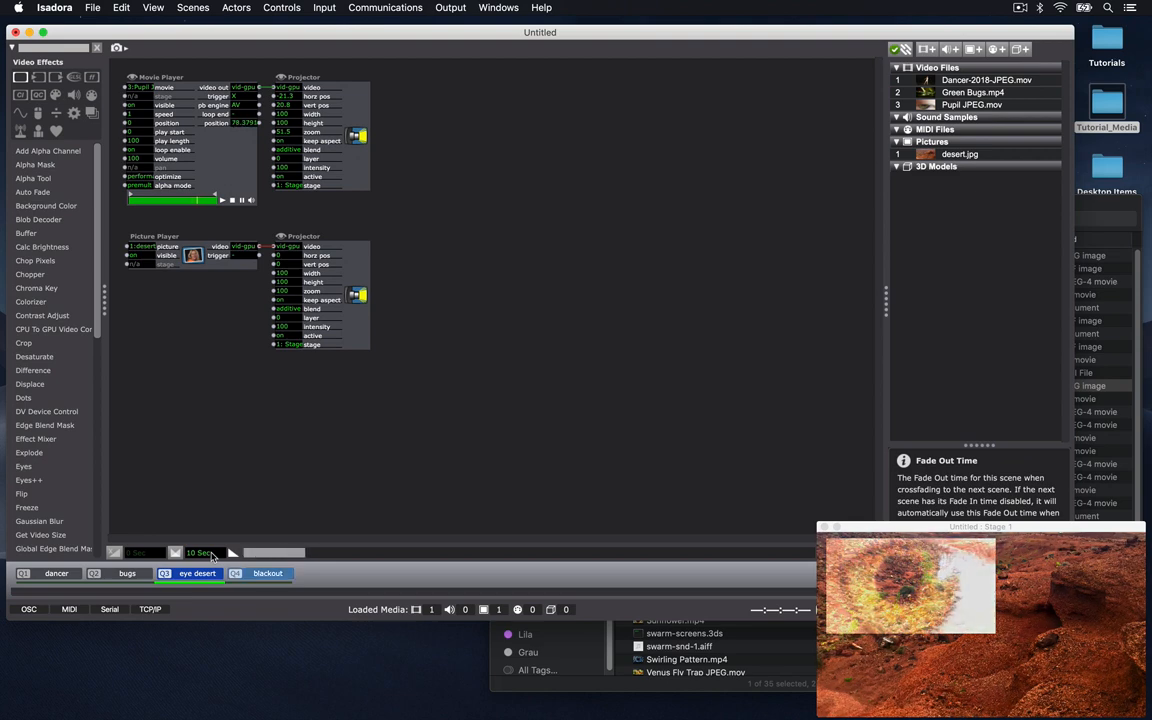